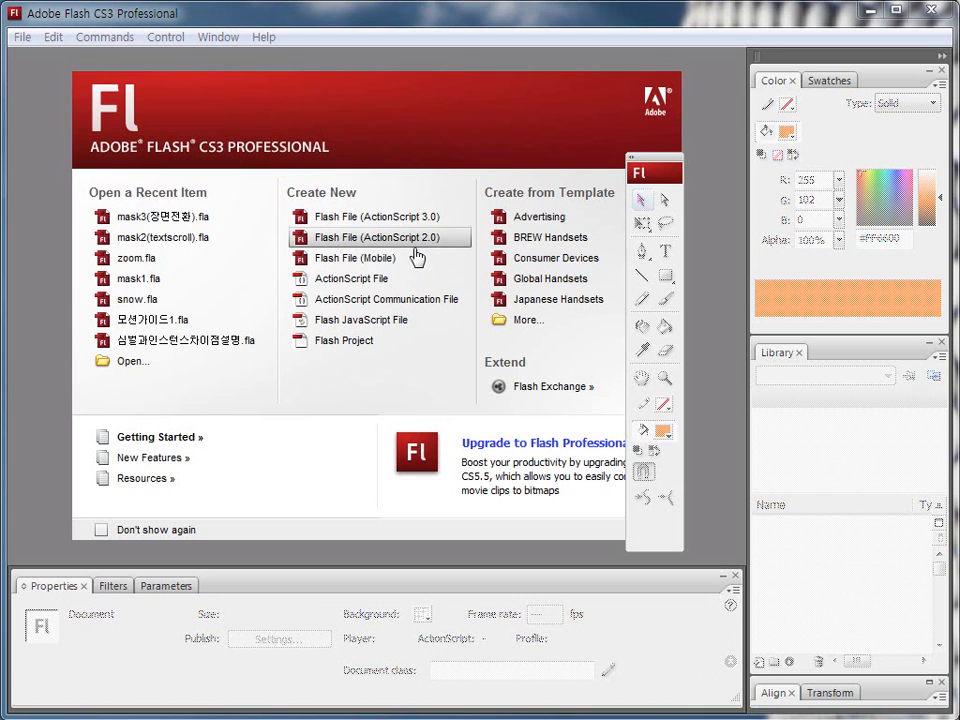
Create a new Flash File (ActionScript 2.0) document
mouse_move(298, 251)
mouse_down()
mouse_move(405, 250)
mouse_move(441, 231)
mouse_move(300, 231)
mouse_move(301, 248)
mouse_up()
key(Escape)
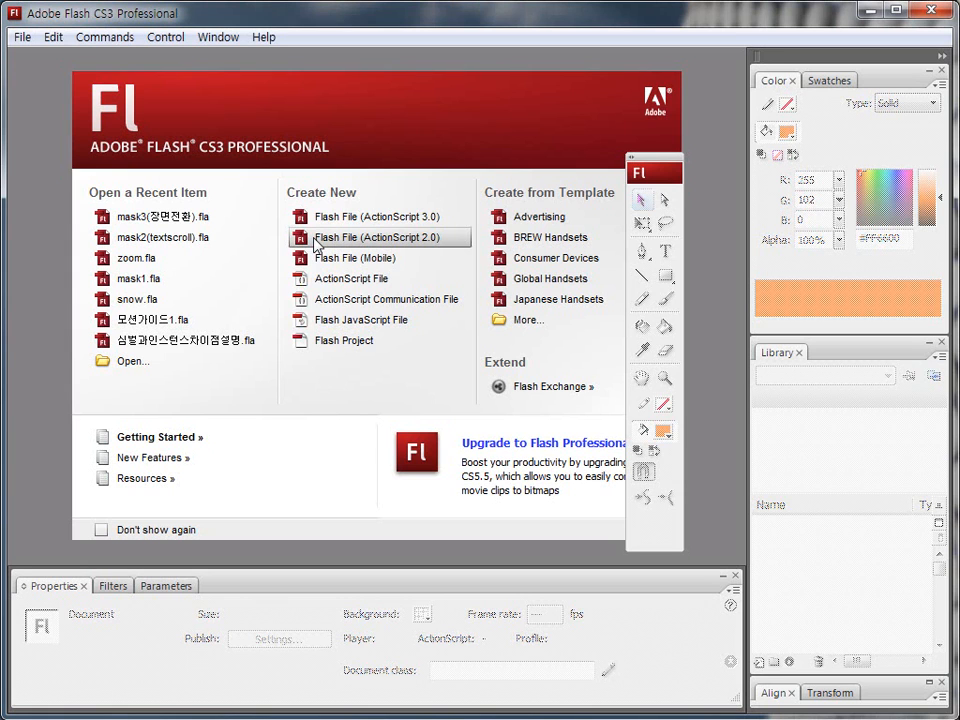
click(340, 237)
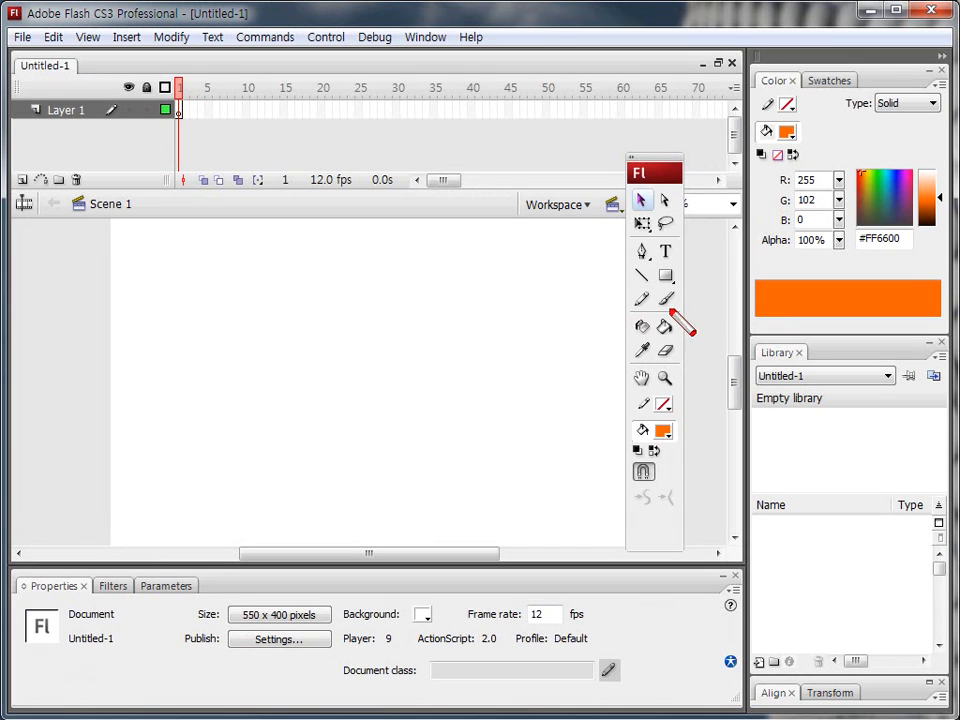
Draw an orange (#FF6600) circle without a stroke, about 93 px in diameter, near the stage's left edge
drag(665, 276, 714, 329)
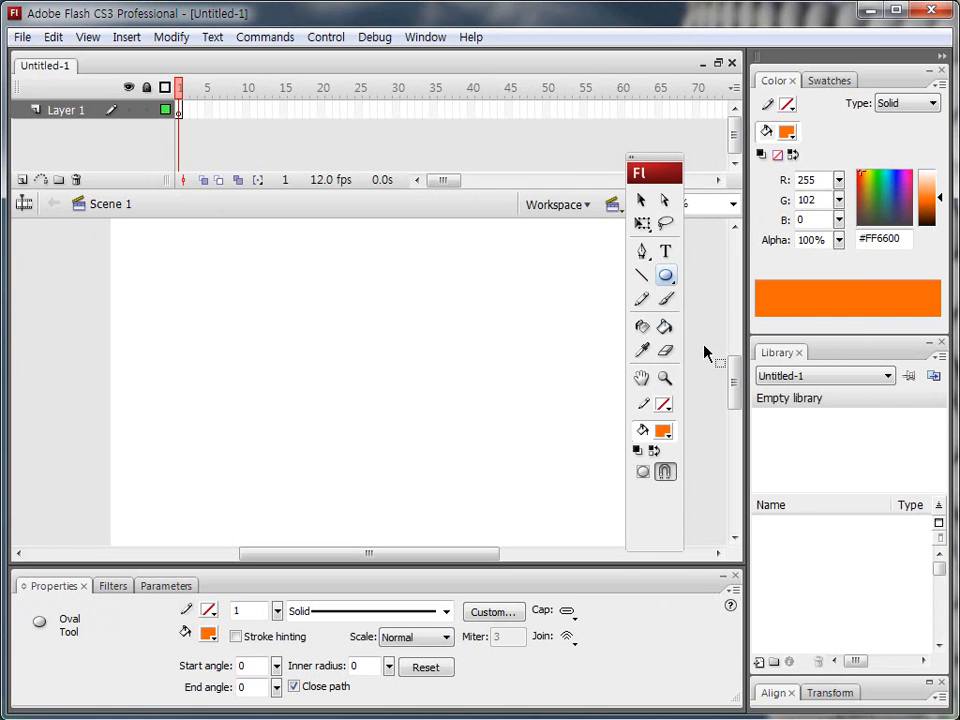
drag(118, 332, 205, 418)
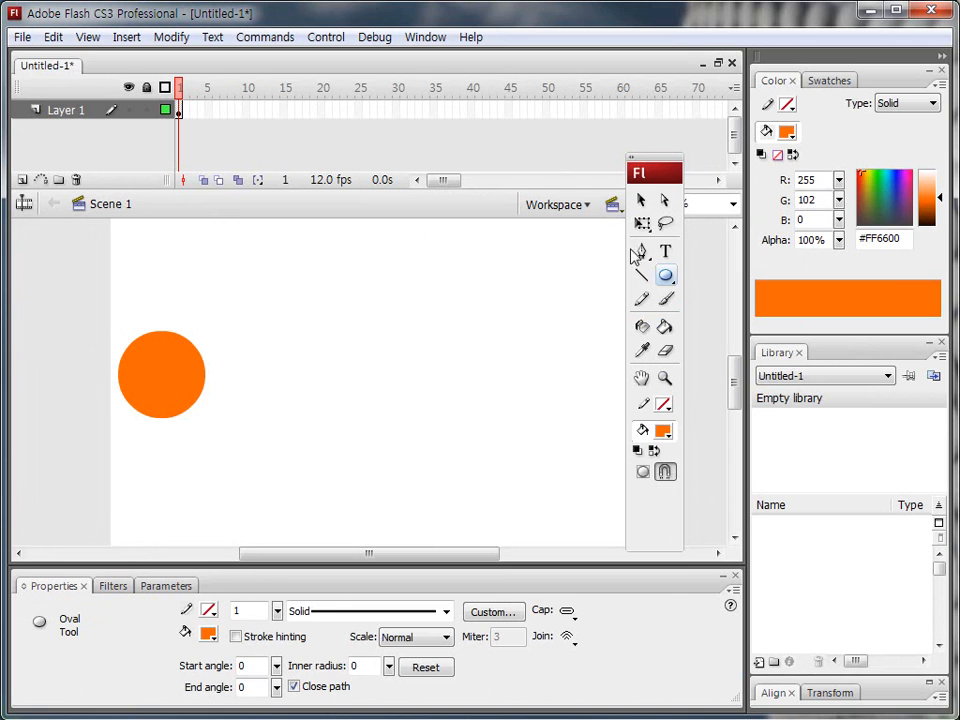
click(643, 202)
Convert the orange circle to a Graphic symbol named G-원
key(ctrl+shift+d)
mouse_move(652, 206)
mouse_down()
mouse_move(624, 204)
mouse_move(650, 208)
mouse_up()
drag(124, 302, 186, 309)
key(Escape)
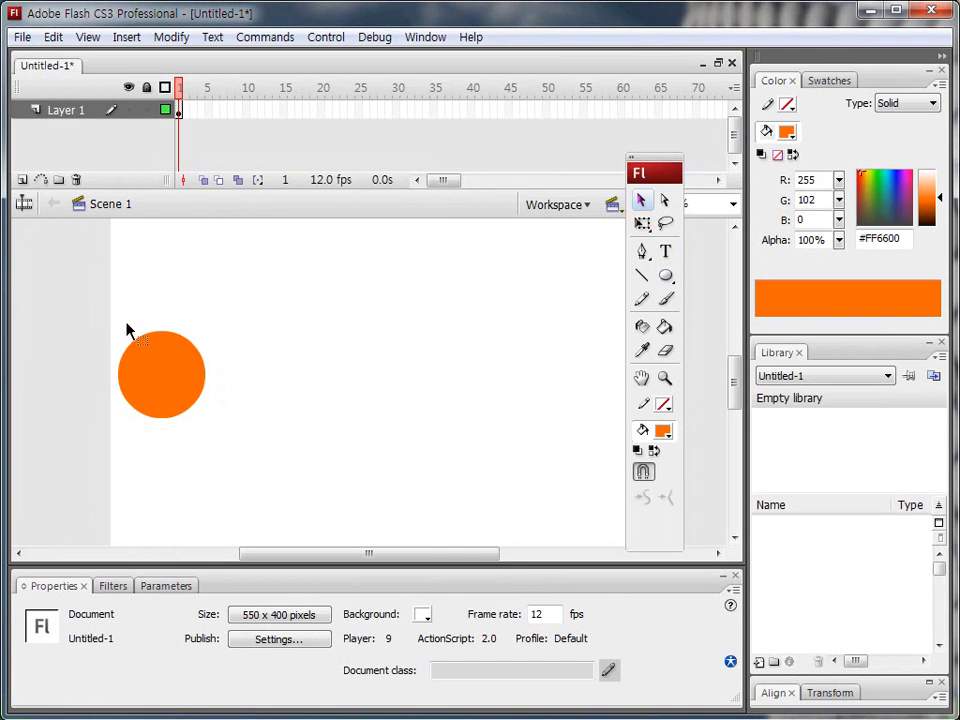
drag(103, 302, 236, 436)
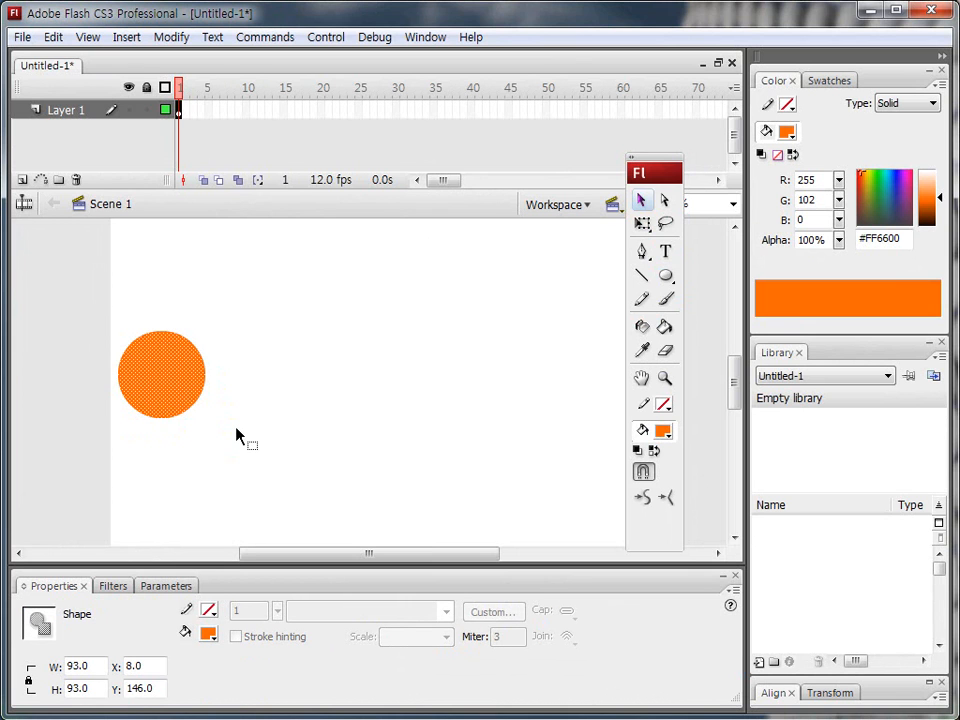
key(F8)
drag(634, 11, 302, 221)
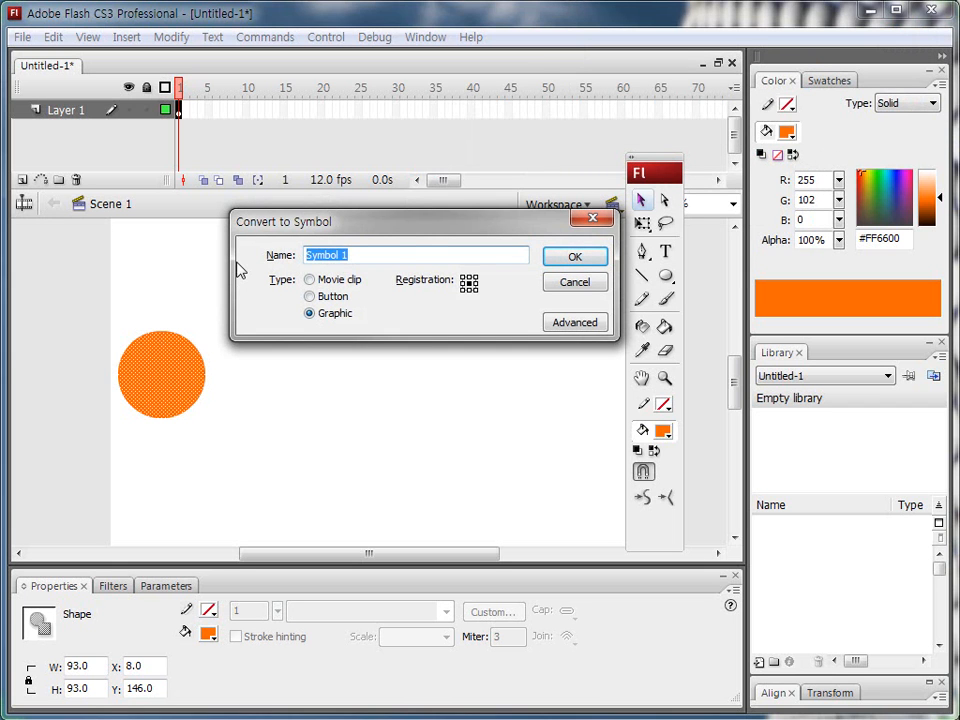
text(G-원)
key(Return)
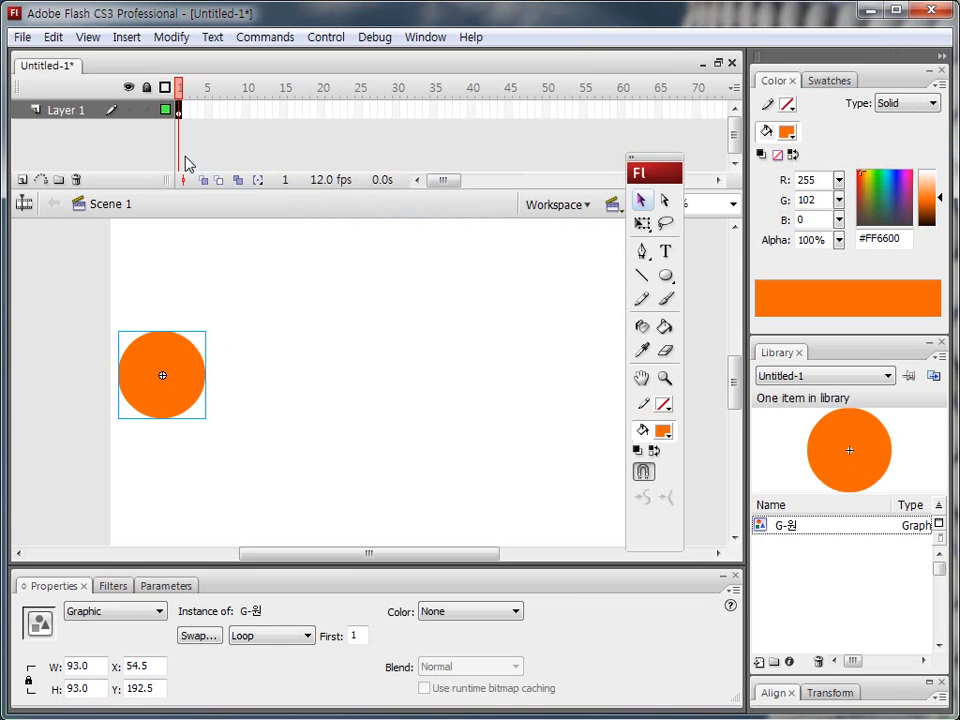
mouse_move(152, 418)
mouse_down()
mouse_move(142, 347)
mouse_move(203, 398)
mouse_up()
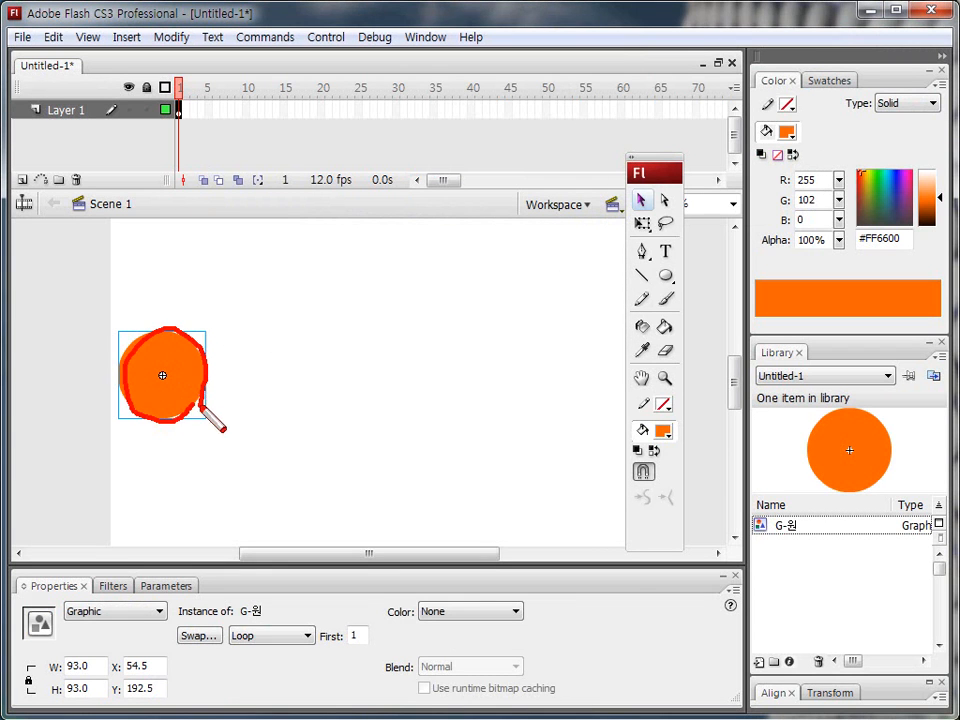
mouse_move(634, 368)
mouse_down()
mouse_move(608, 296)
mouse_move(624, 305)
mouse_up()
drag(228, 360, 512, 368)
mouse_move(457, 352)
mouse_down()
mouse_move(513, 369)
mouse_move(501, 364)
mouse_move(472, 390)
mouse_up()
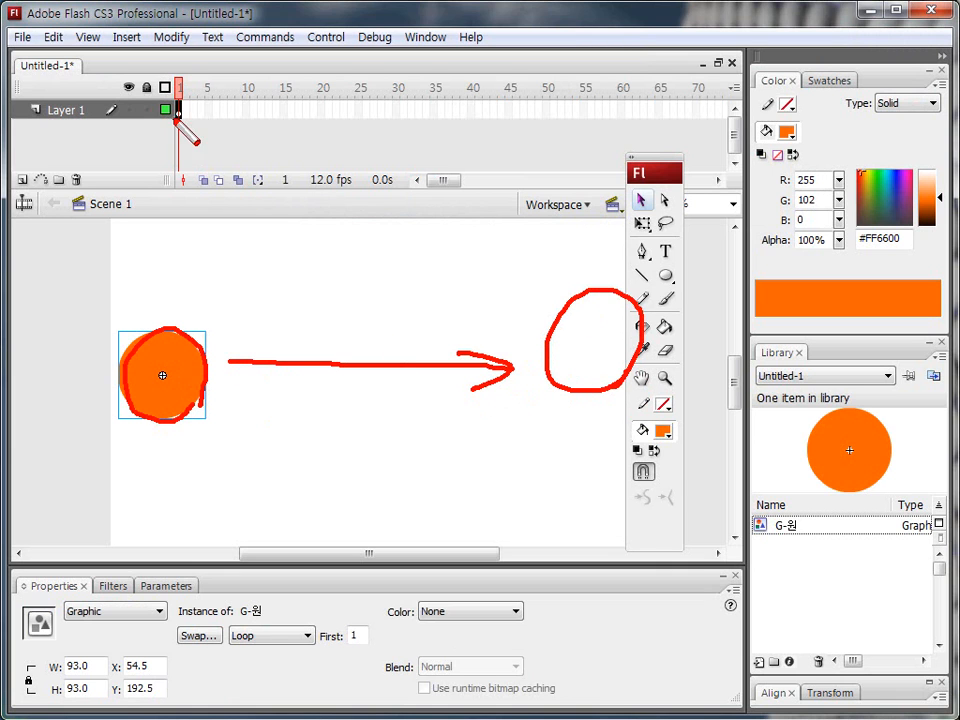
mouse_move(188, 122)
mouse_down()
mouse_move(178, 100)
mouse_move(186, 128)
mouse_up()
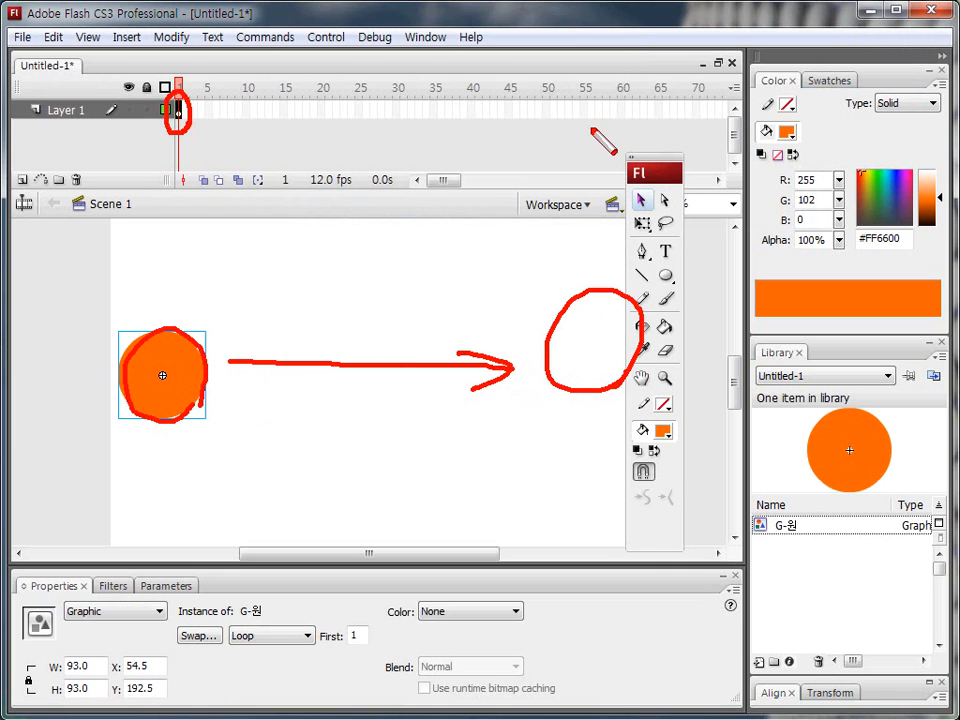
drag(628, 96, 630, 102)
key(Escape)
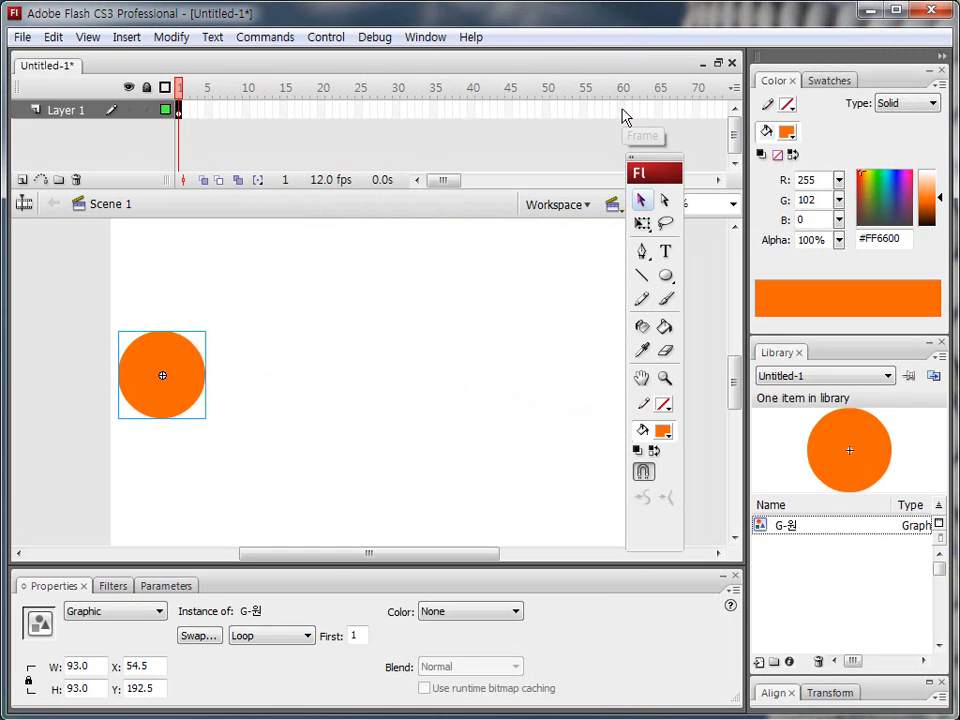
Insert a keyframe at frame 60 of Layer 1 and move the circle horizontally to X about 550.5
click(621, 110)
key(F6)
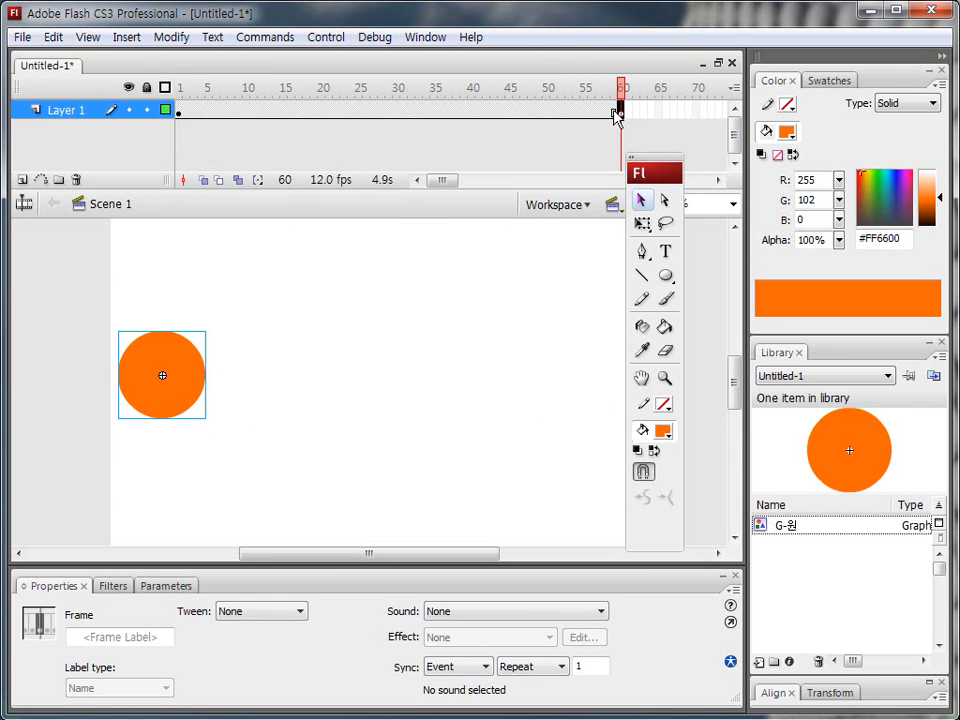
drag(189, 369, 653, 368)
key(ctrl+2)
drag(182, 109, 178, 112)
drag(613, 104, 614, 115)
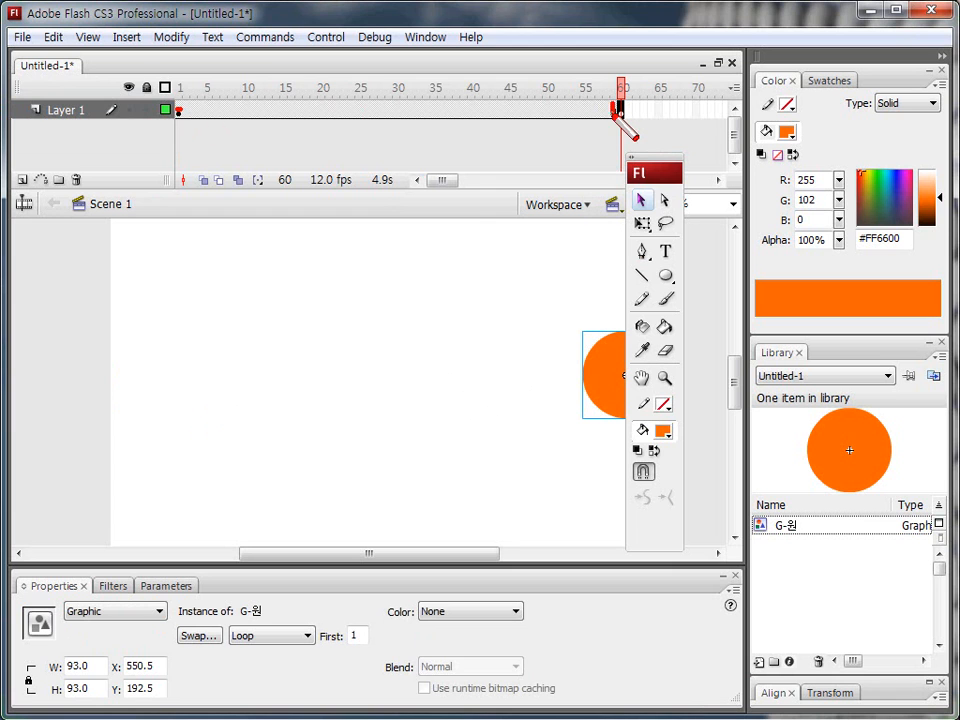
Apply a Motion tween between the keyframes at frames 1 and 60 and play the animation from frame 1
drag(366, 111, 394, 113)
key(ctrl+2)
mouse_move(190, 636)
mouse_down()
mouse_move(312, 622)
mouse_move(212, 617)
mouse_up()
key(Escape)
click(292, 612)
click(279, 640)
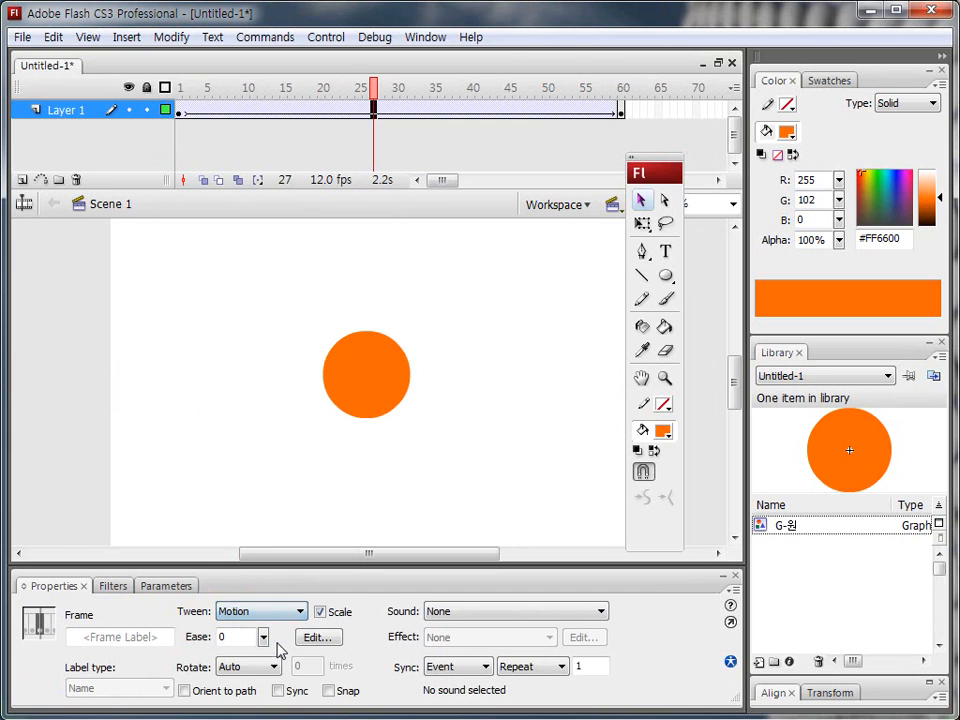
drag(372, 88, 165, 104)
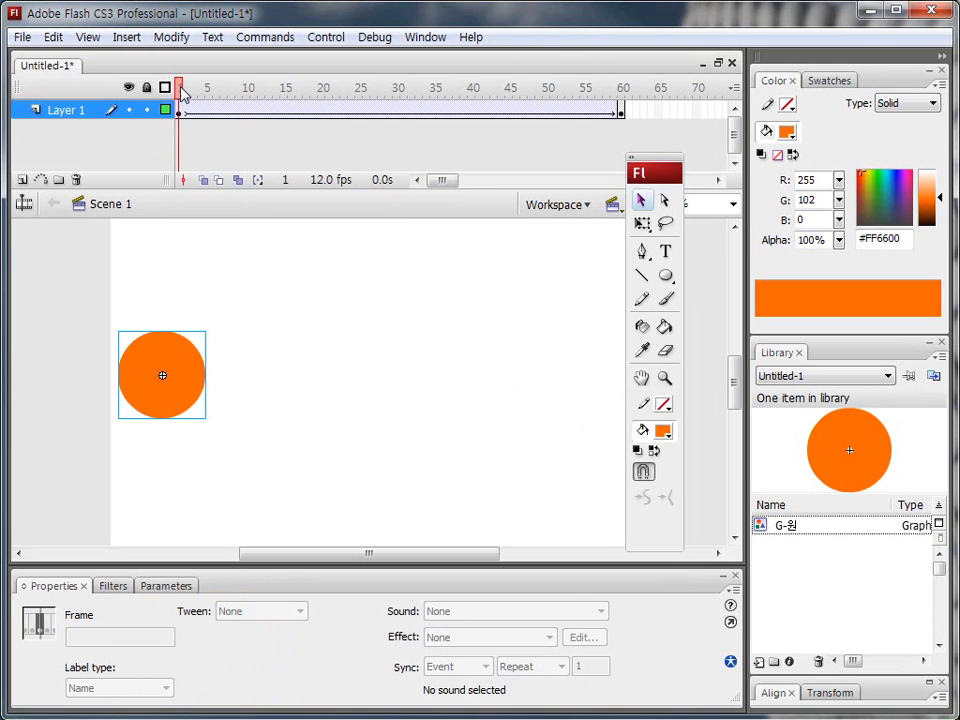
key(Return)
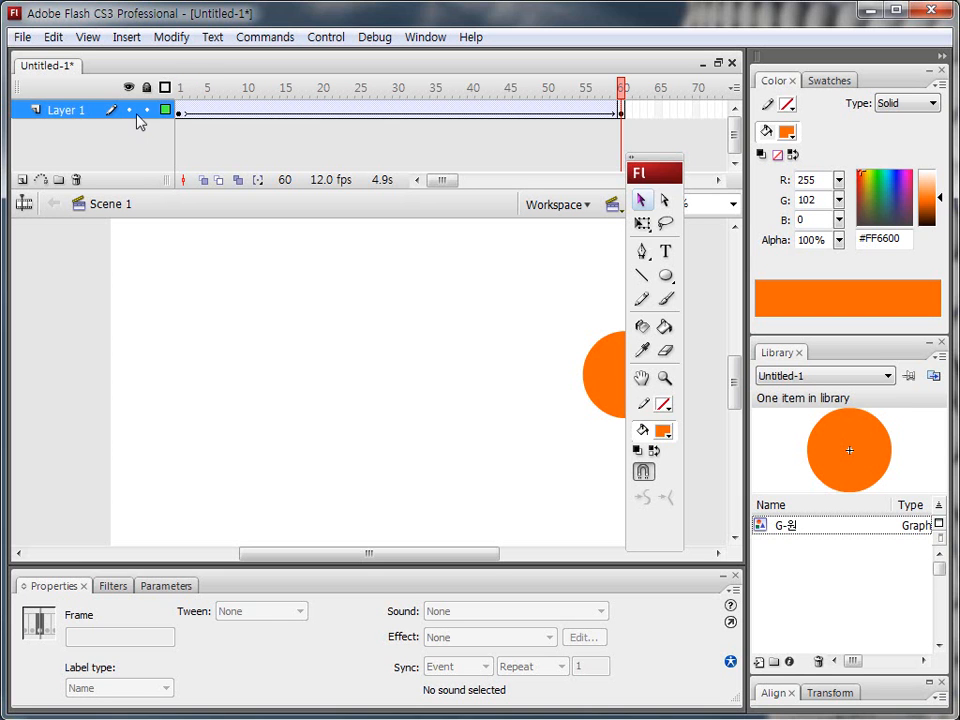
Create another new Flash File (ActionScript 2.0) document
click(20, 37)
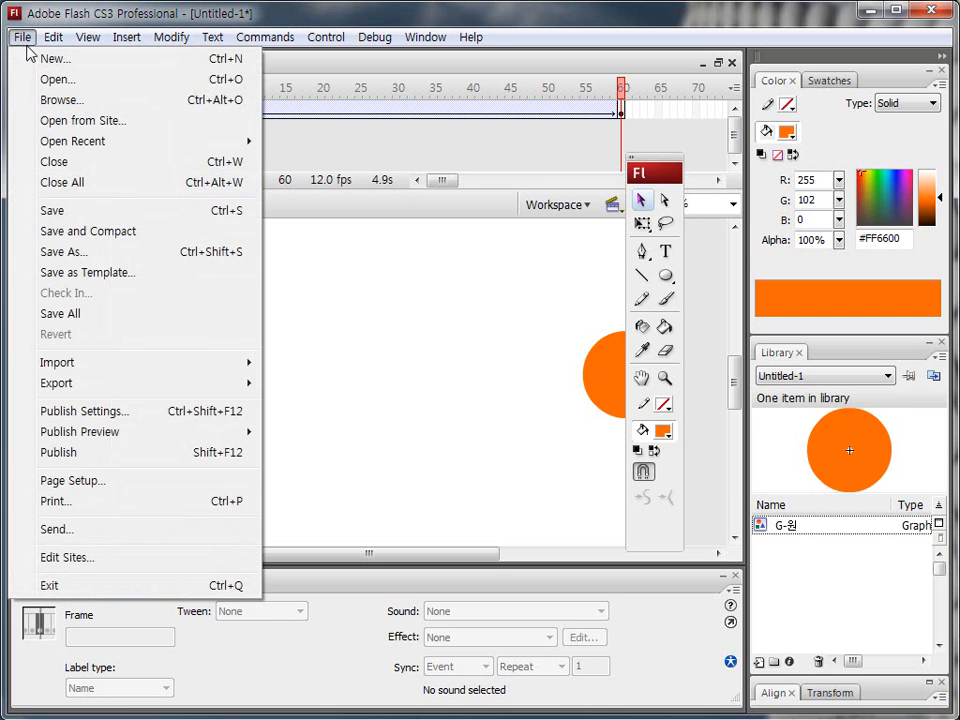
click(48, 60)
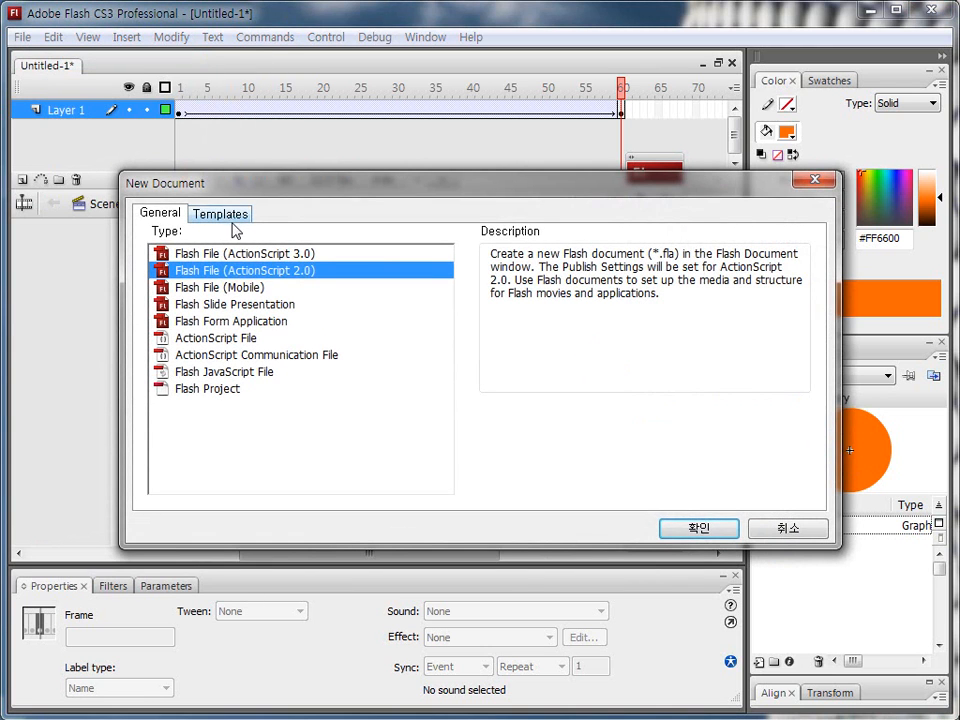
click(684, 531)
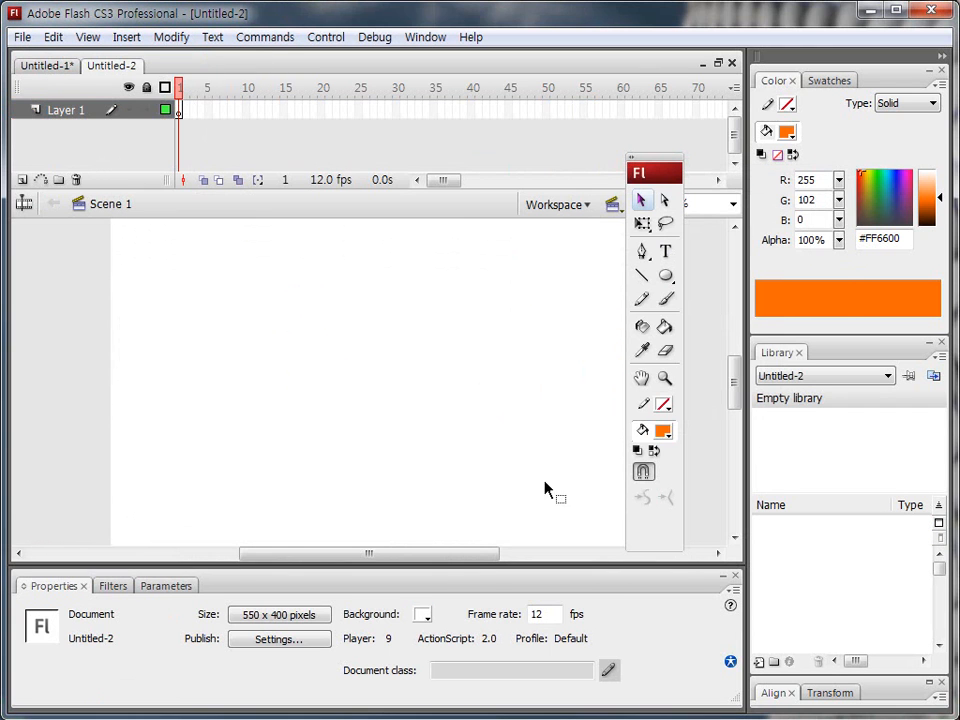
Set the document background to black (#000000) and the stage size to 2000 x 2000 pixels
click(424, 616)
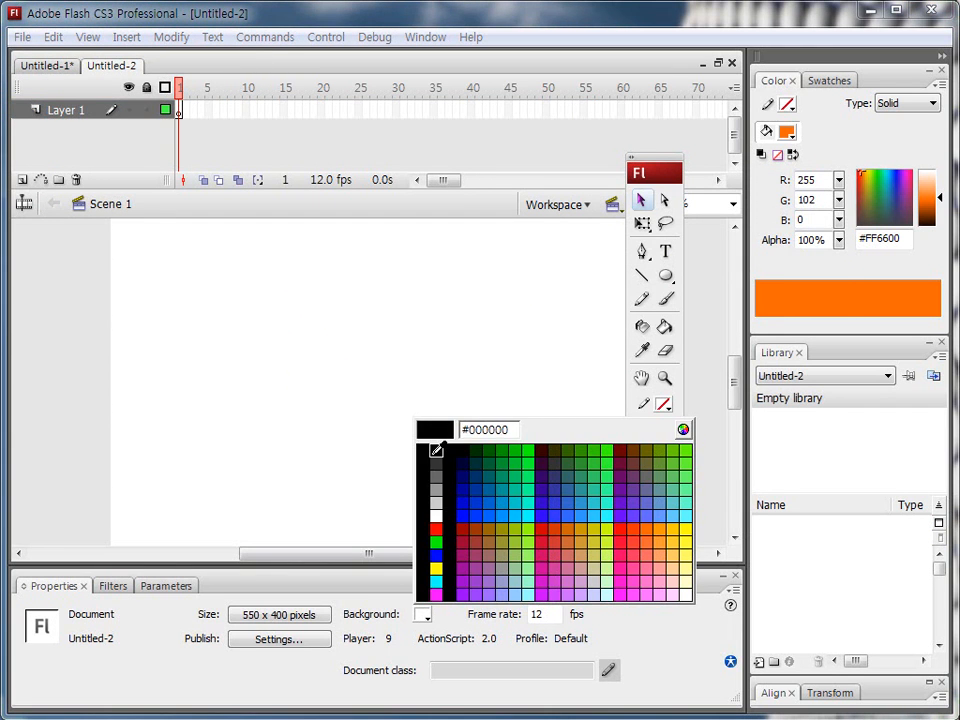
click(435, 455)
click(280, 616)
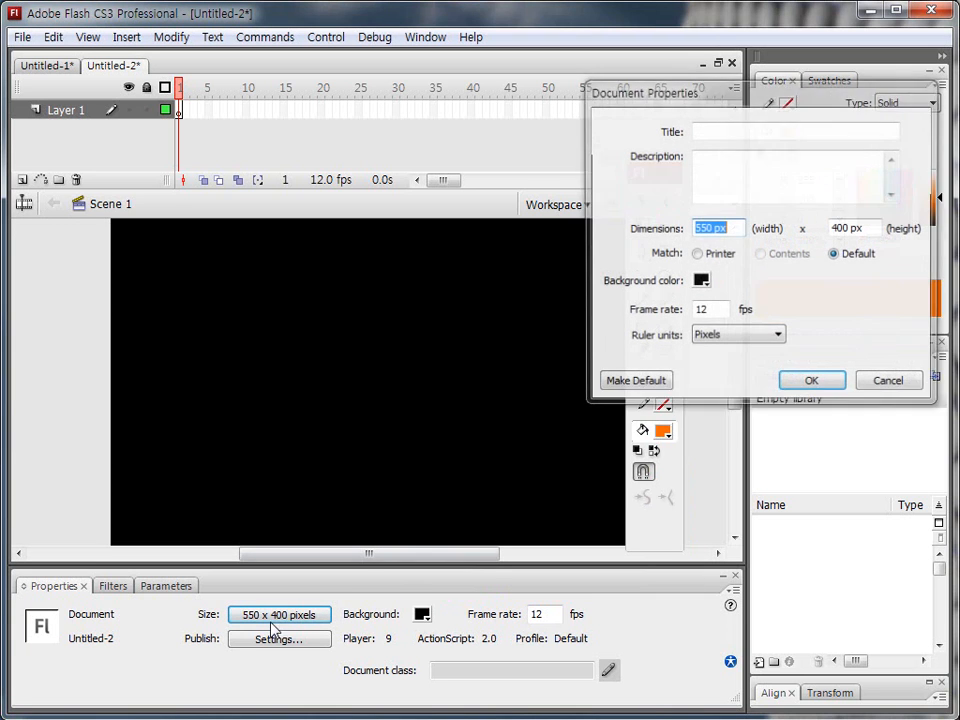
click(733, 227)
drag(733, 227, 546, 214)
text(2)
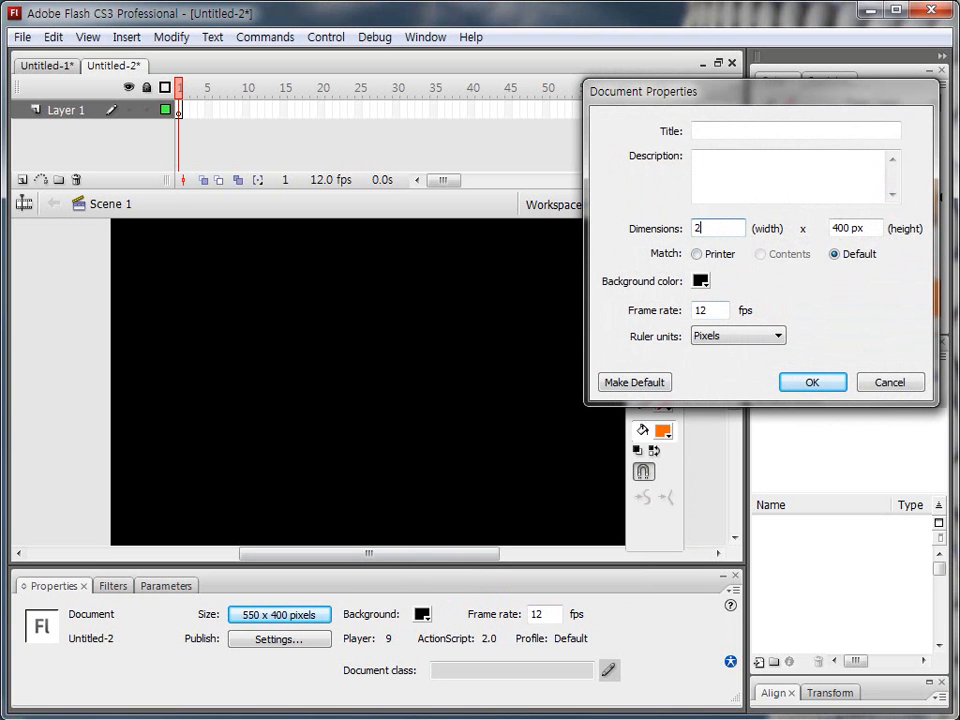
key(Tab)
text(2)
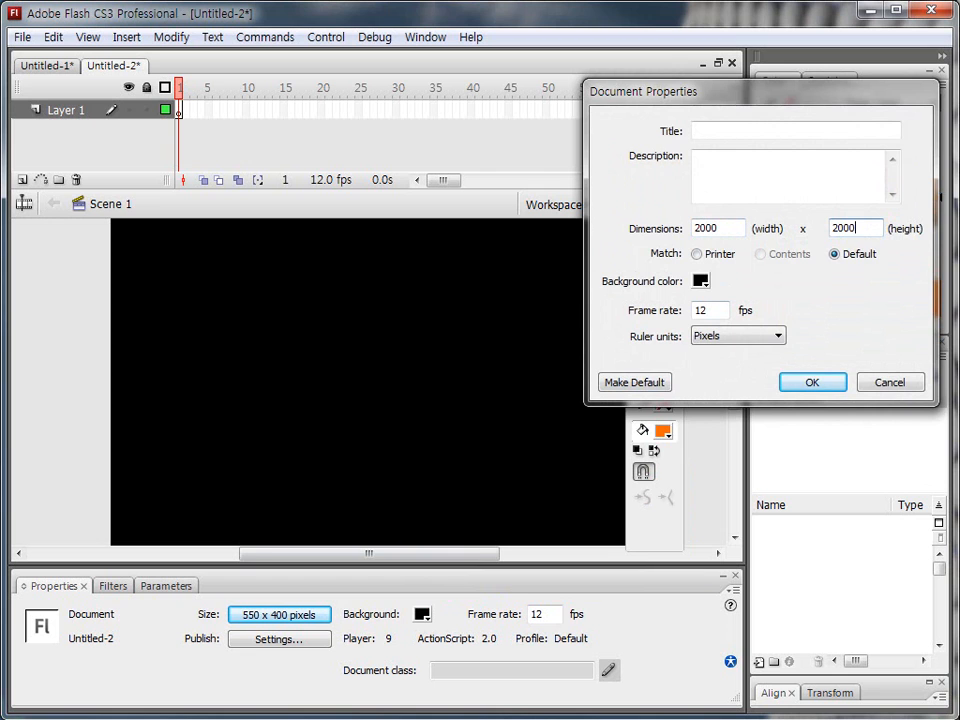
text(000)
key(Return)
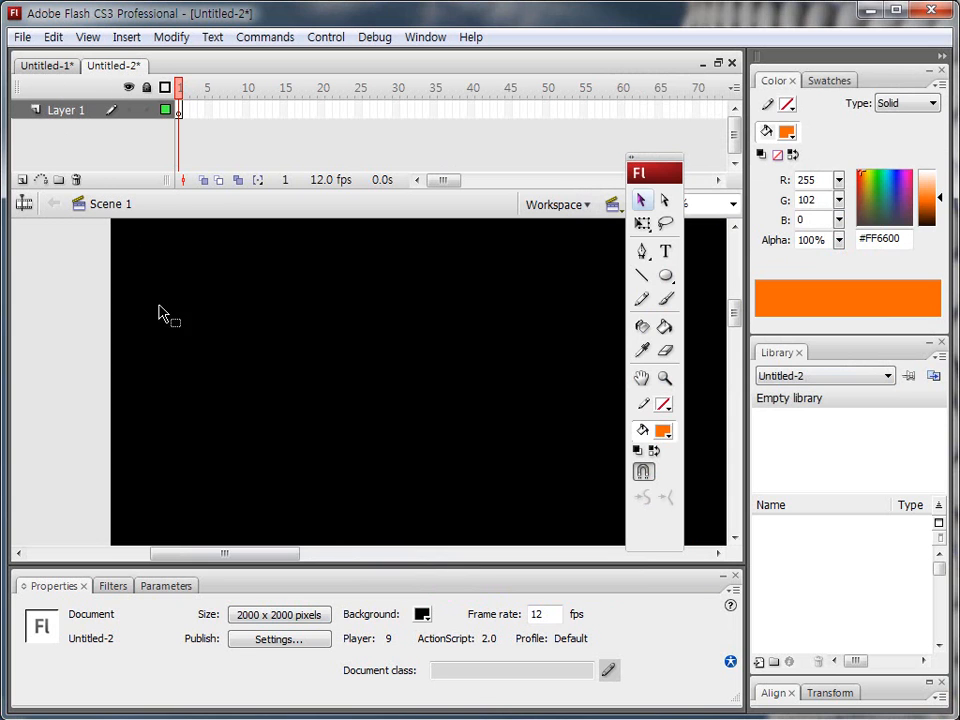
Shrink the timeline area to enlarge the work area and zoom in to 400% on the stage's upper-left corner
click(219, 191)
drag(219, 191, 225, 126)
drag(258, 253, 181, 283)
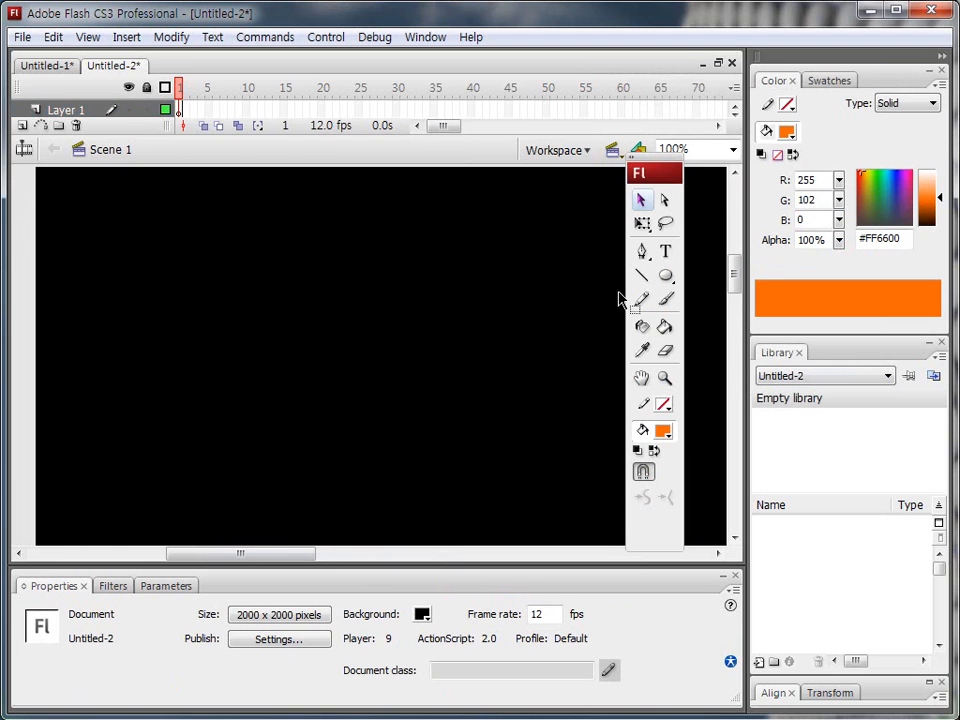
click(665, 378)
click(137, 259)
click(299, 293)
drag(378, 268, 173, 258)
Add the white static text "플래시 액션 스크립트:" in the stage's upper-left corner
click(665, 251)
click(422, 613)
click(436, 502)
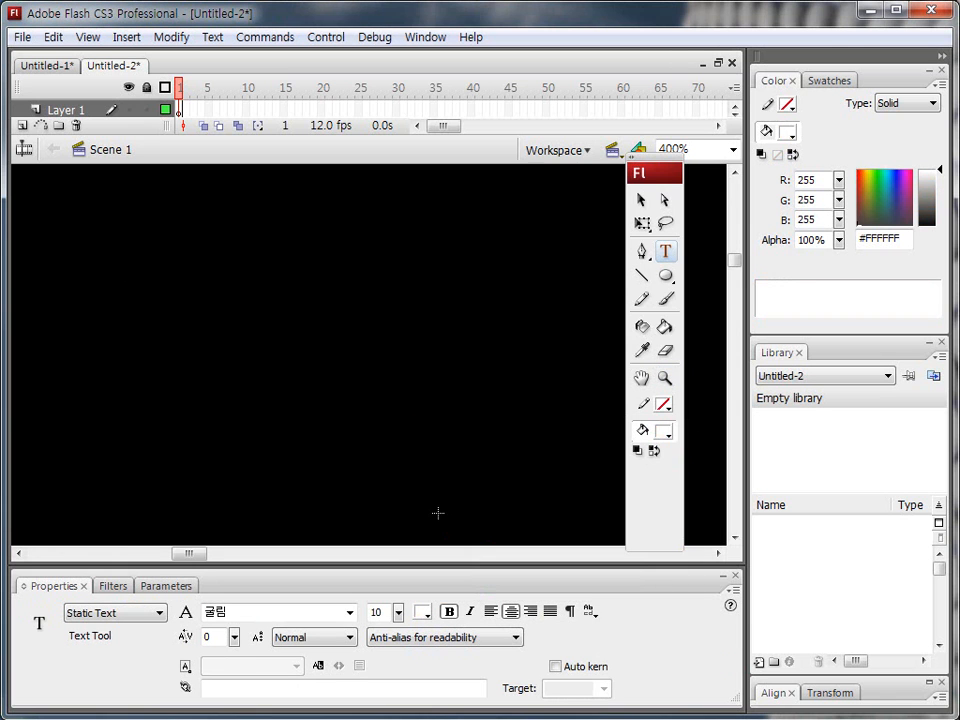
click(22, 167)
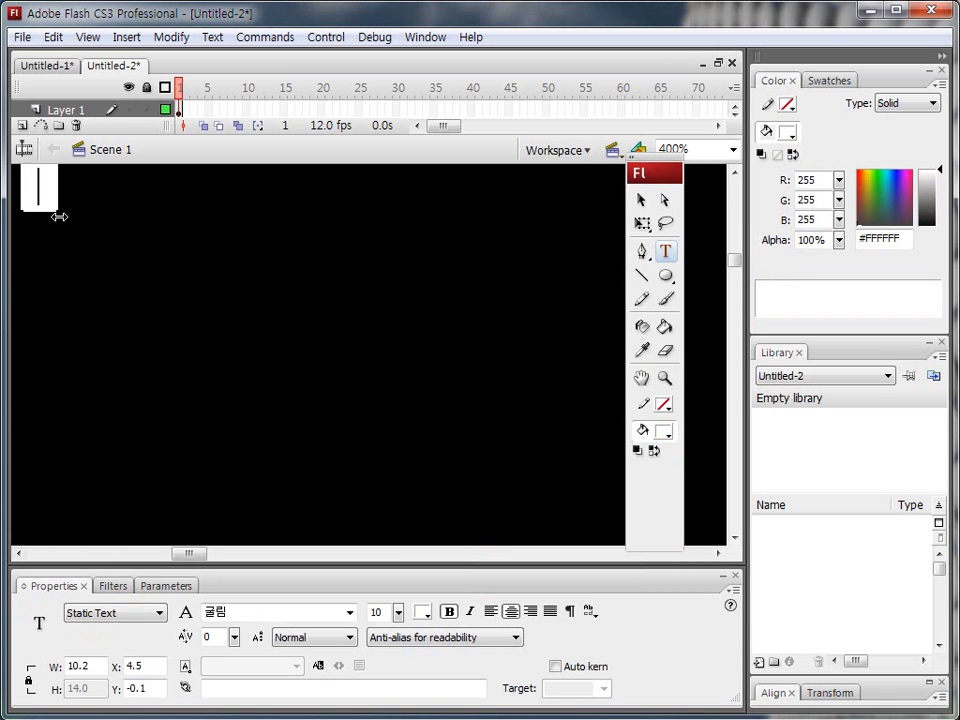
text(플래시 액션)
text( 스크)
key(BackSpace)
key(BackSpace)
key(BackSpace)
text(ㅋ)
key(BackSpace)
text(스크립트:)
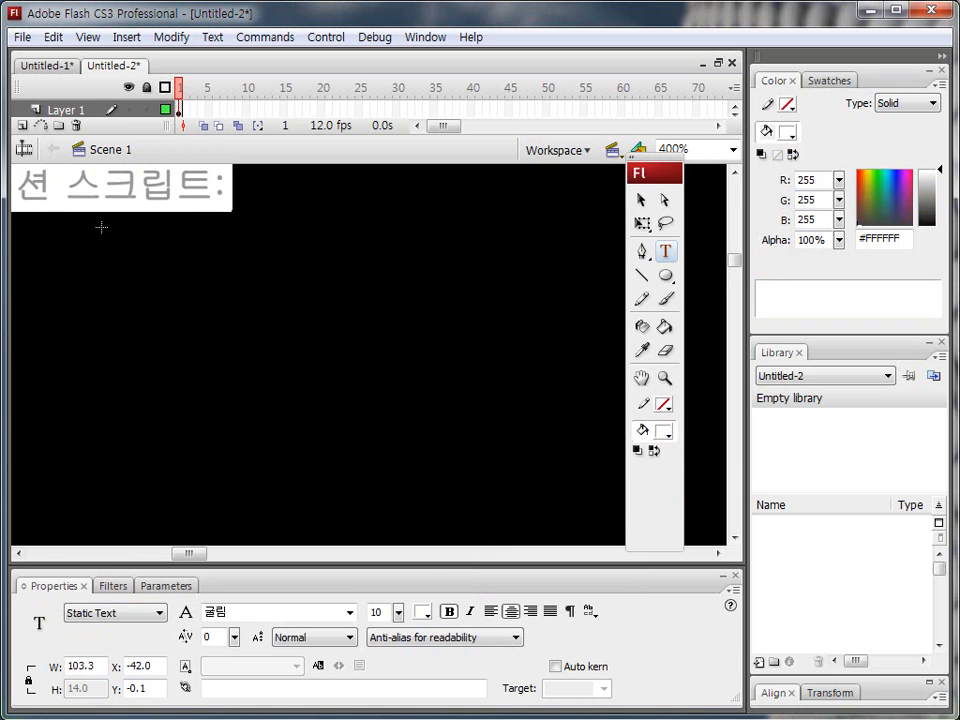
Move the text fully into the stage's upper-left corner and set its font to 맑은 고딕 at size 8
click(643, 199)
drag(120, 208, 298, 192)
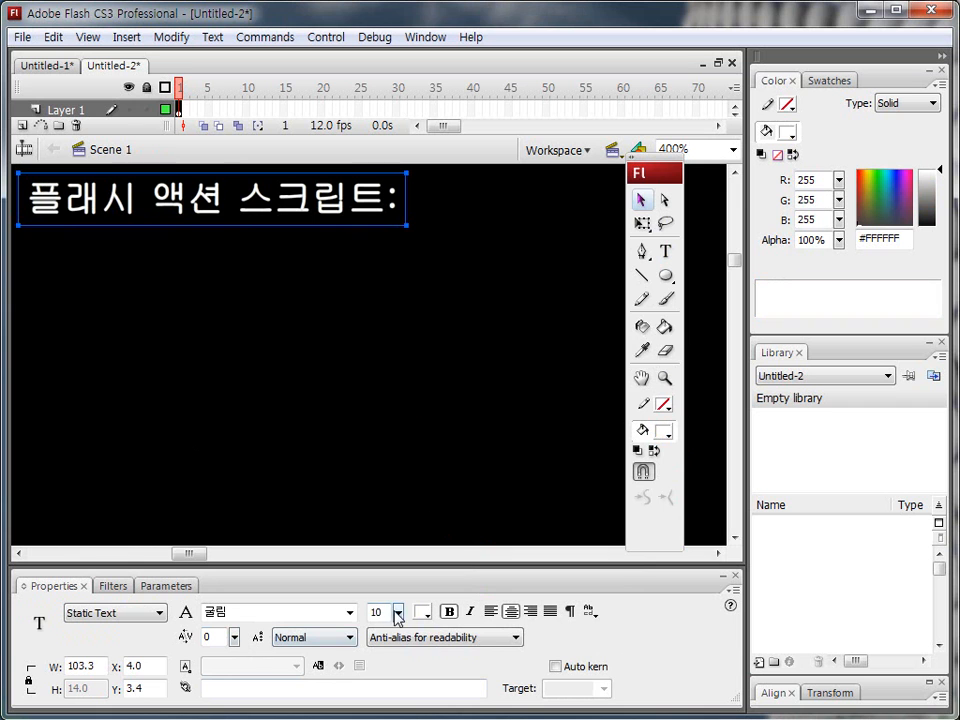
click(350, 612)
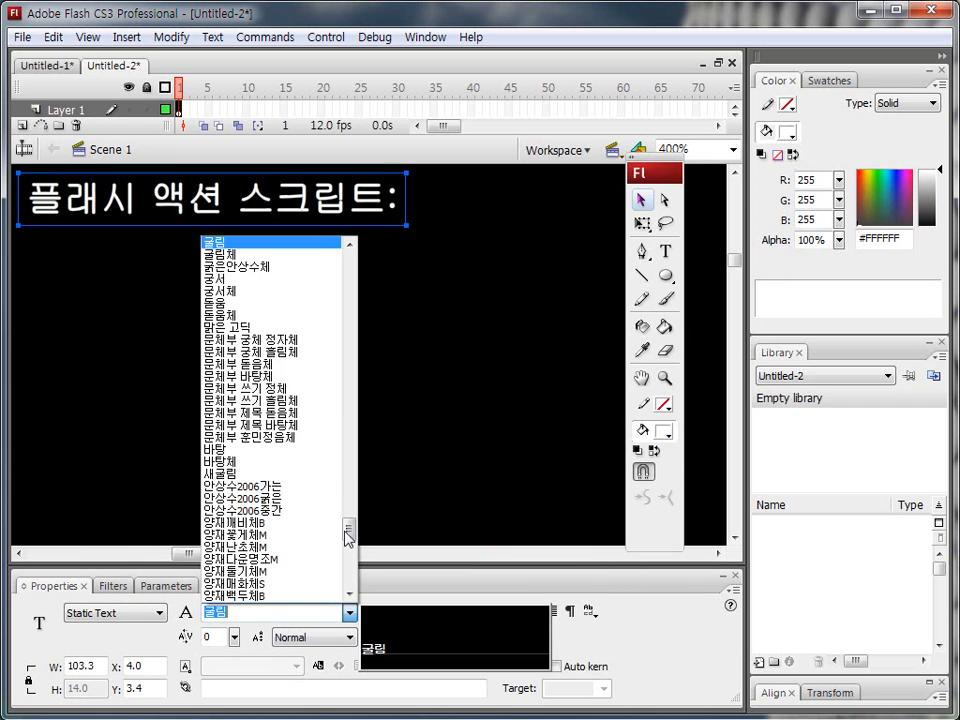
click(292, 326)
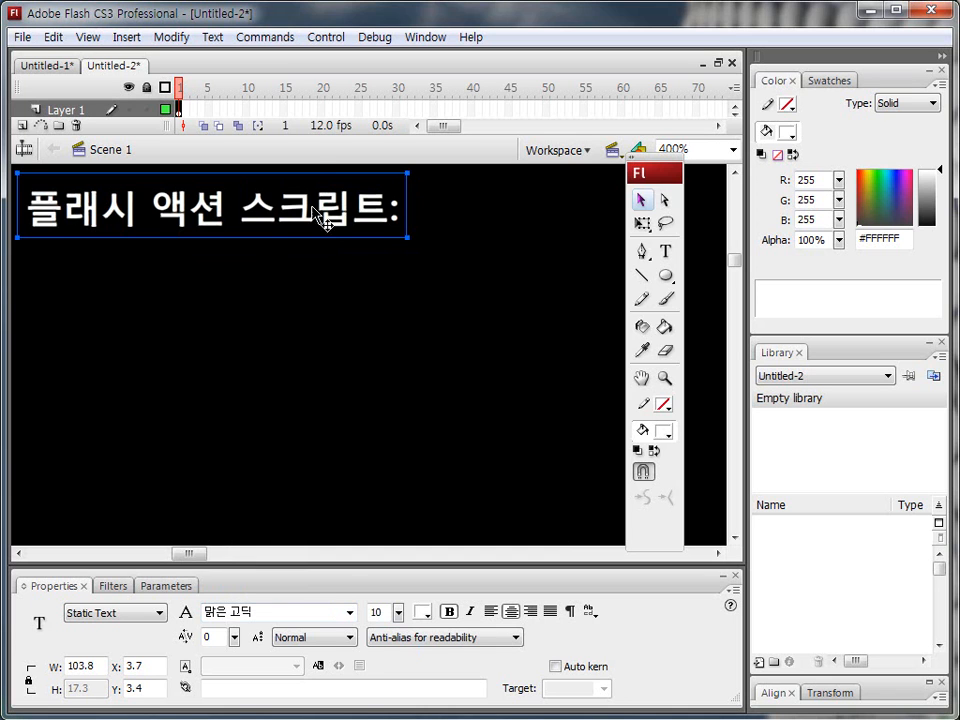
drag(398, 612, 398, 612)
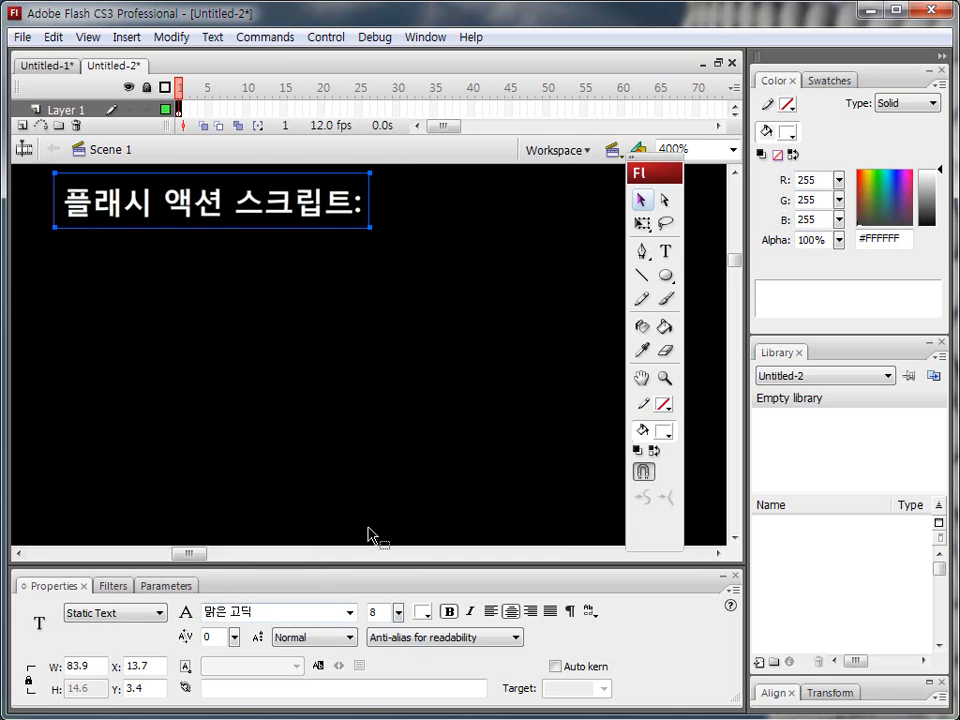
Duplicate the heading just below itself and replace the copy's text with "시간에 따라 흘러가는 순차적인 플래시 무비에"
drag(183, 212, 240, 285)
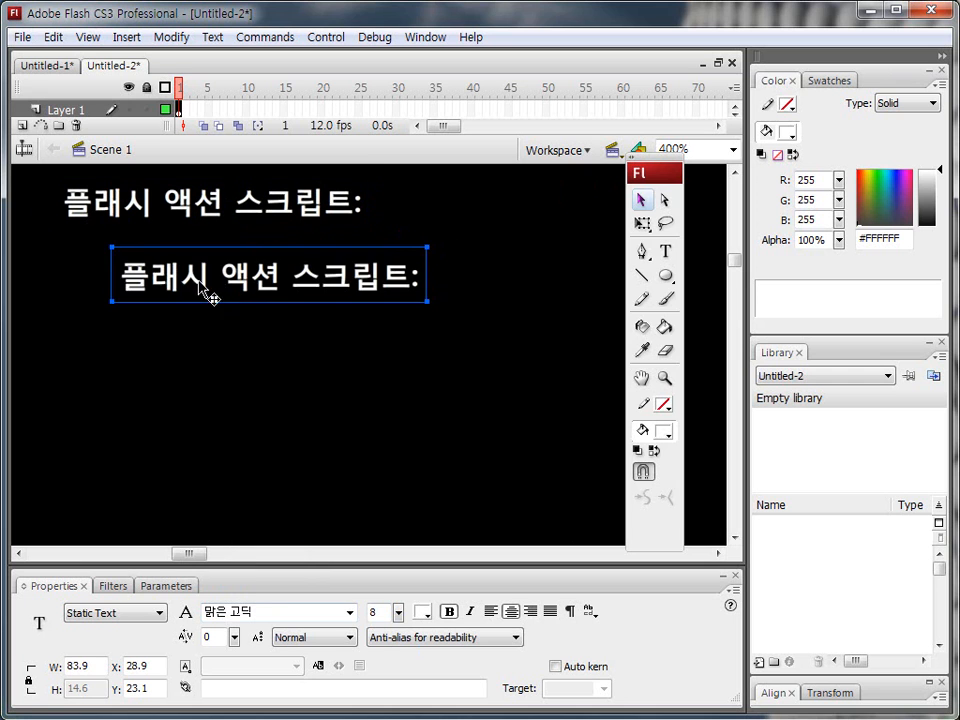
double_click(161, 270)
drag(127, 275, 437, 285)
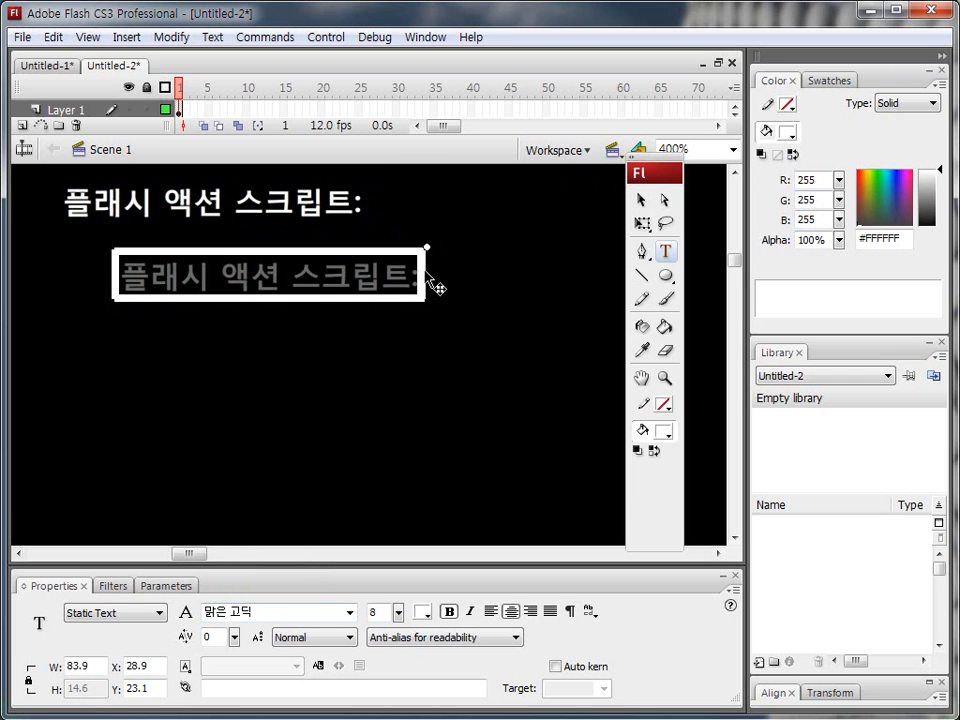
text(시간에)
key(BackSpace)
key(BackSpace)
key(BackSpace)
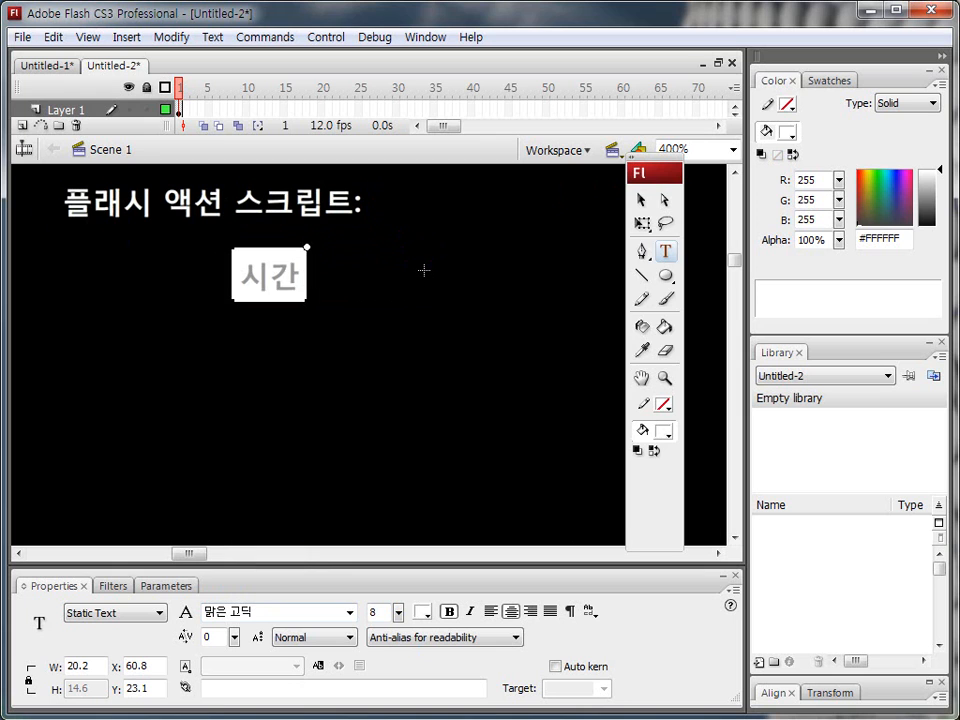
key(BackSpace)
text(시간에)
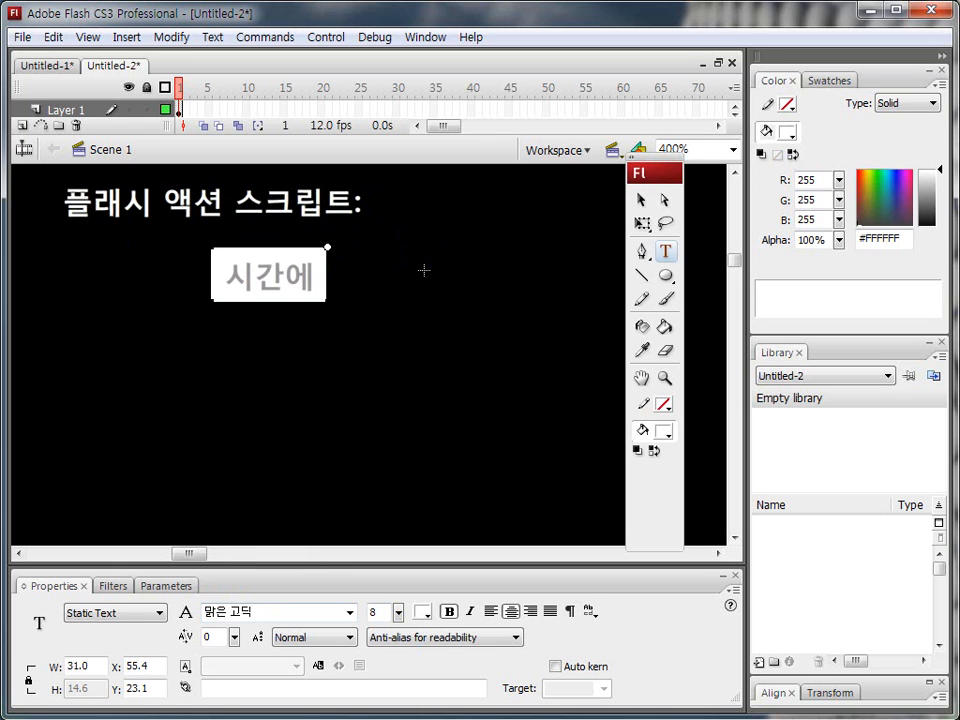
text( 딸라 흘러가는)
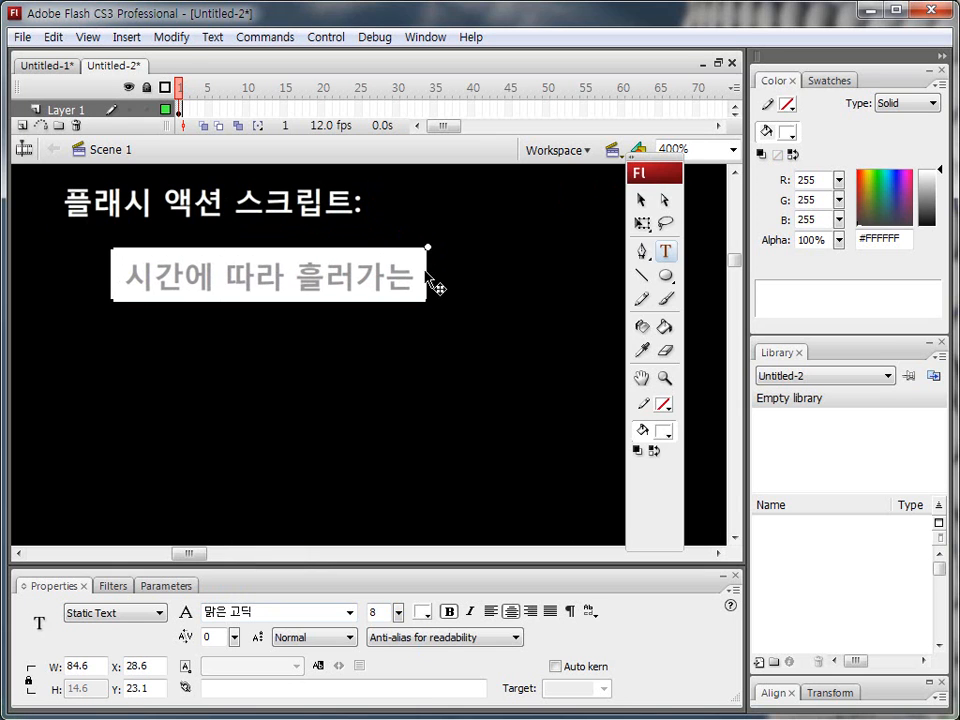
text( 순차적인)
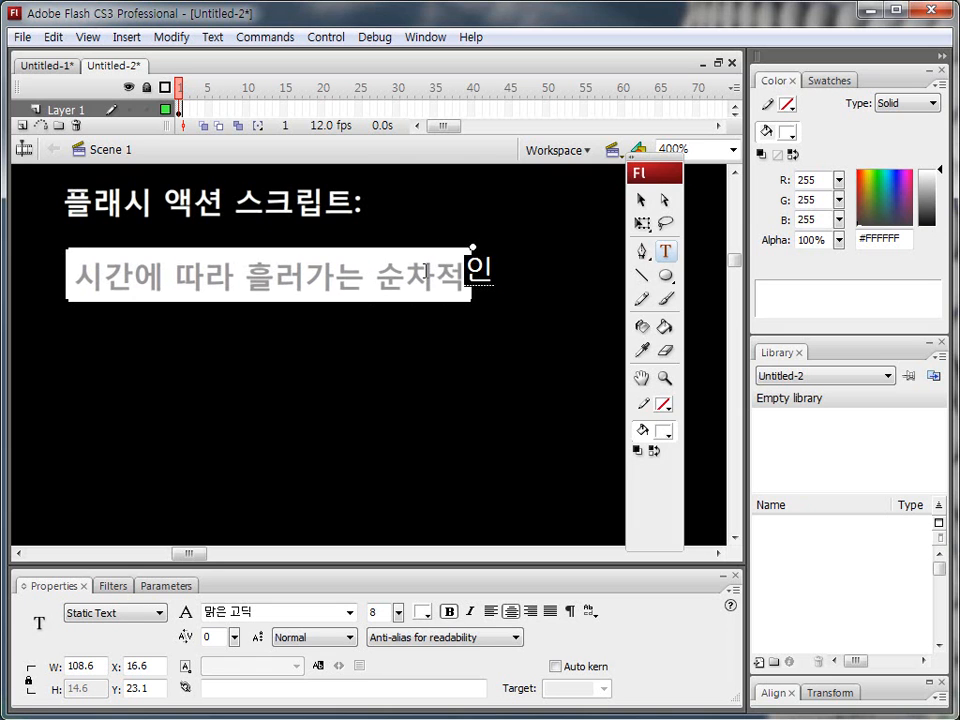
text( 플르래시 무비에어)
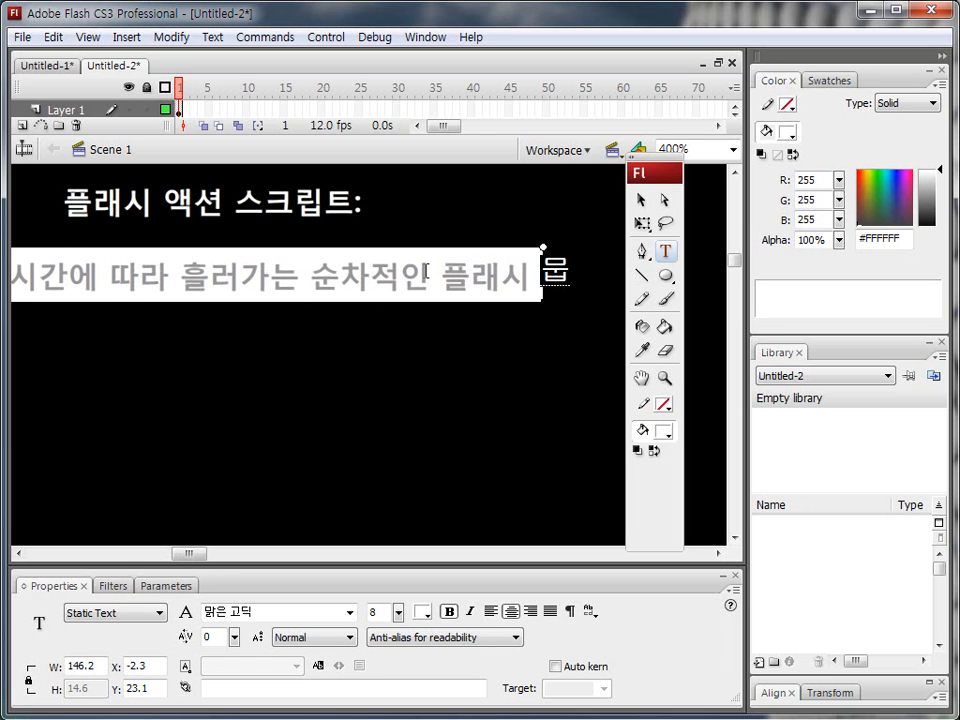
Add the second line "어떠한 외부적인 사건(Event)을 발생시킴으로써" to the description text
key(Return)
text(떠한 오부)
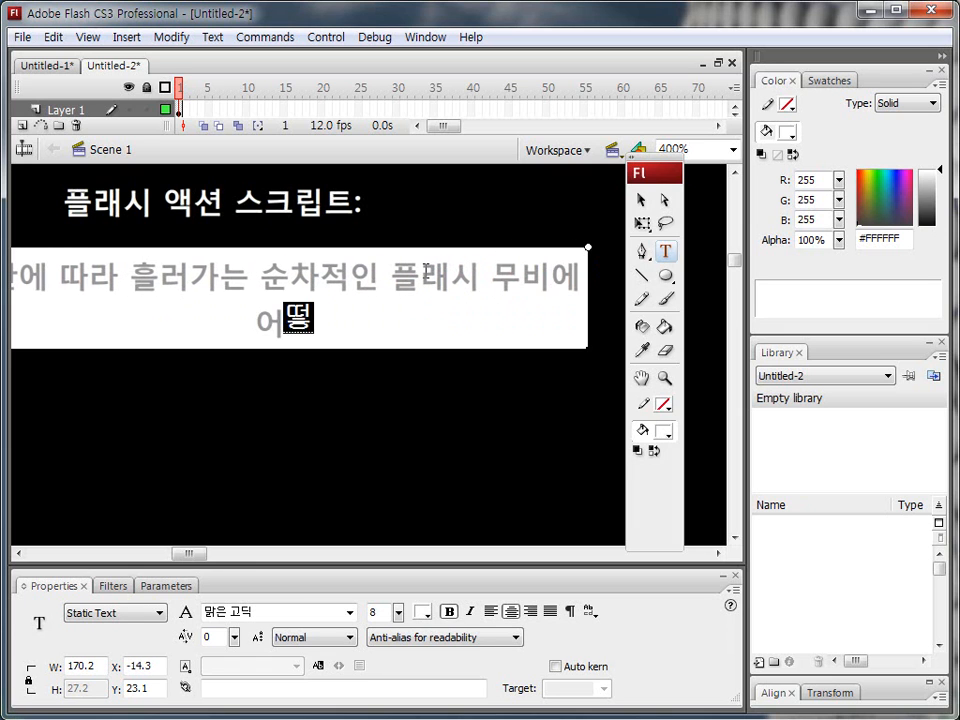
text(적인)
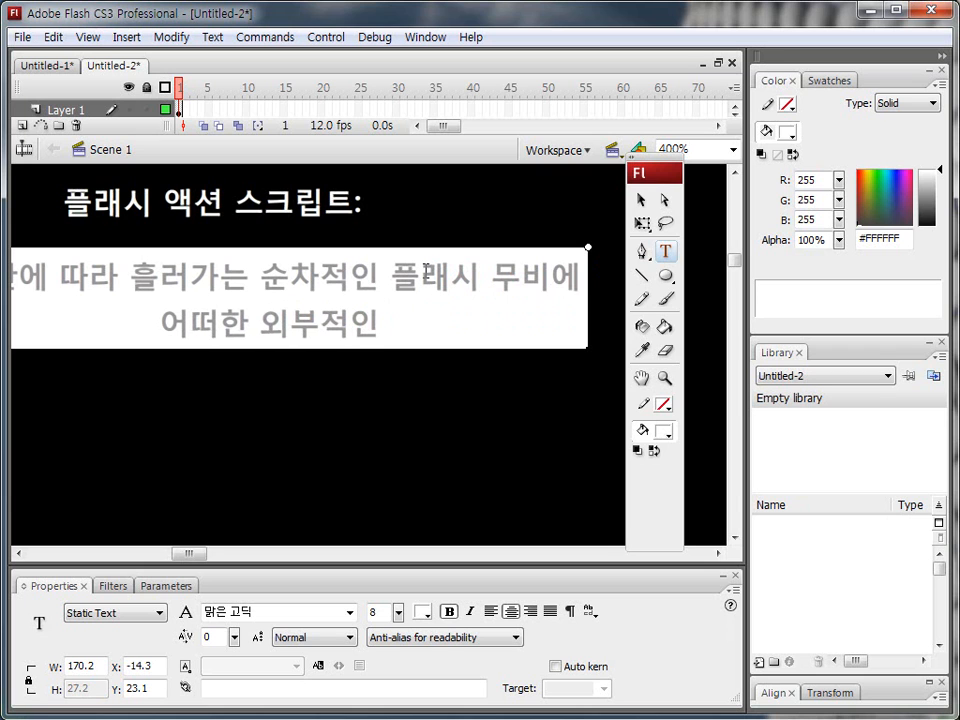
text( 사건()
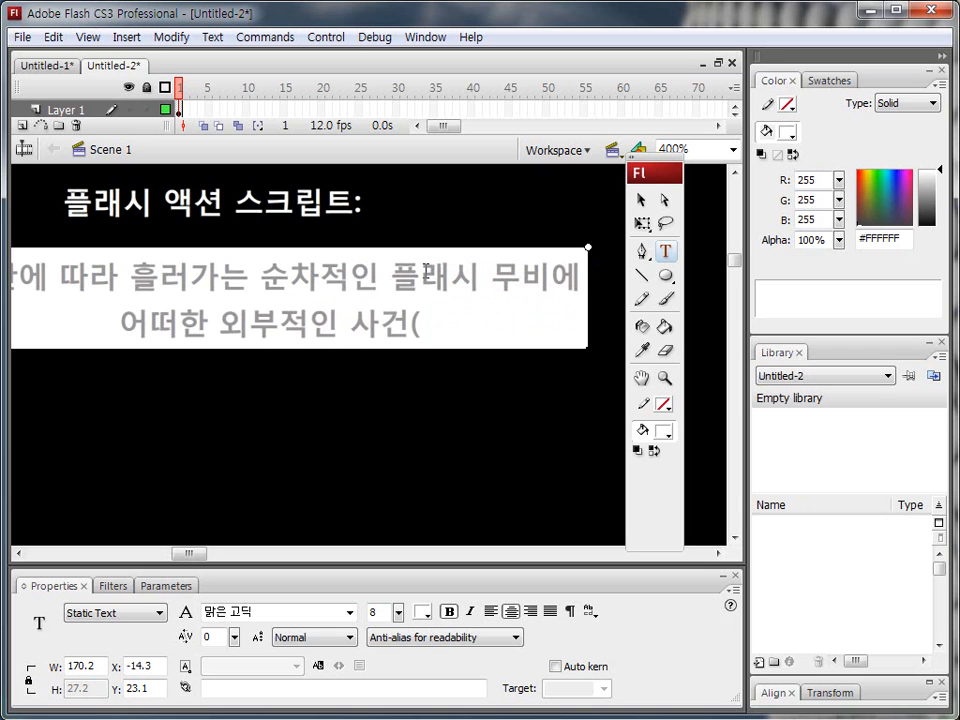
text(Evente)
key(BackSpace)
text())
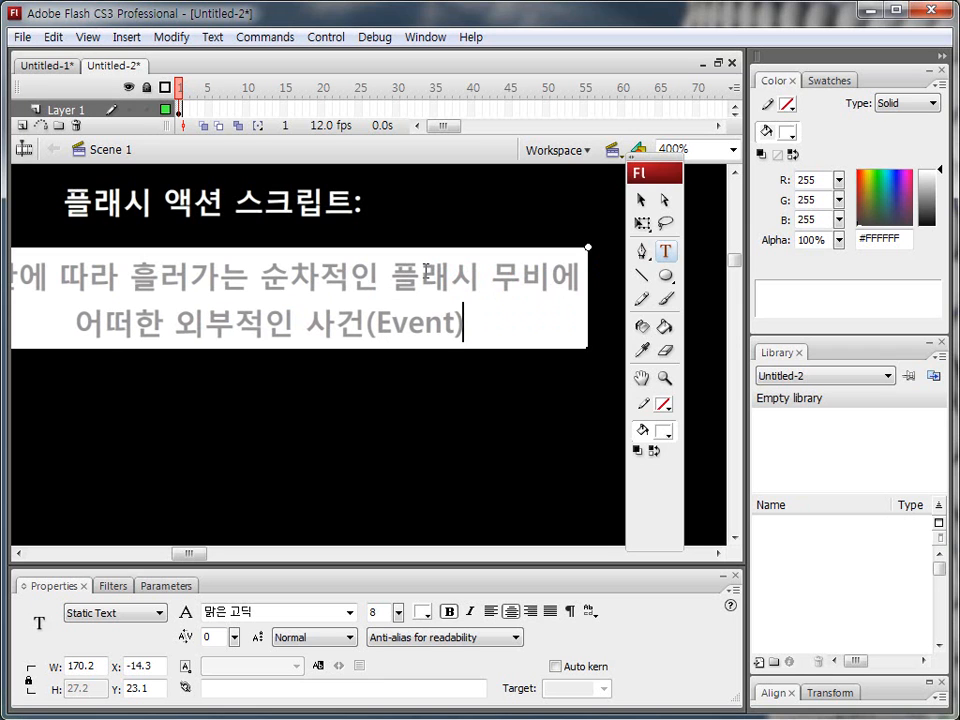
text(을 발생식)
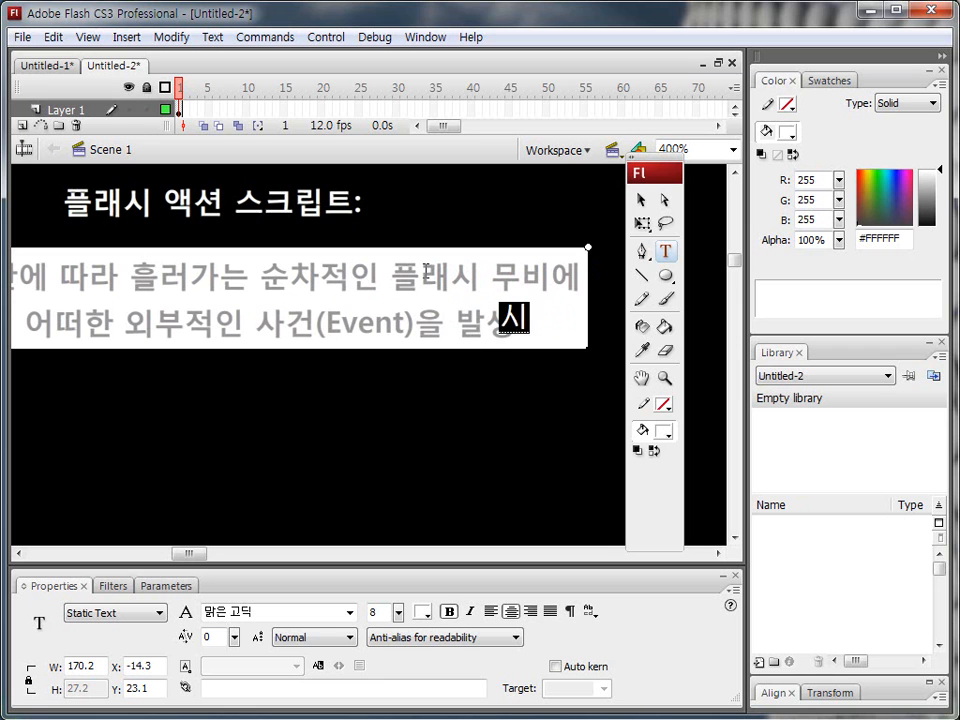
text(킴으로써)
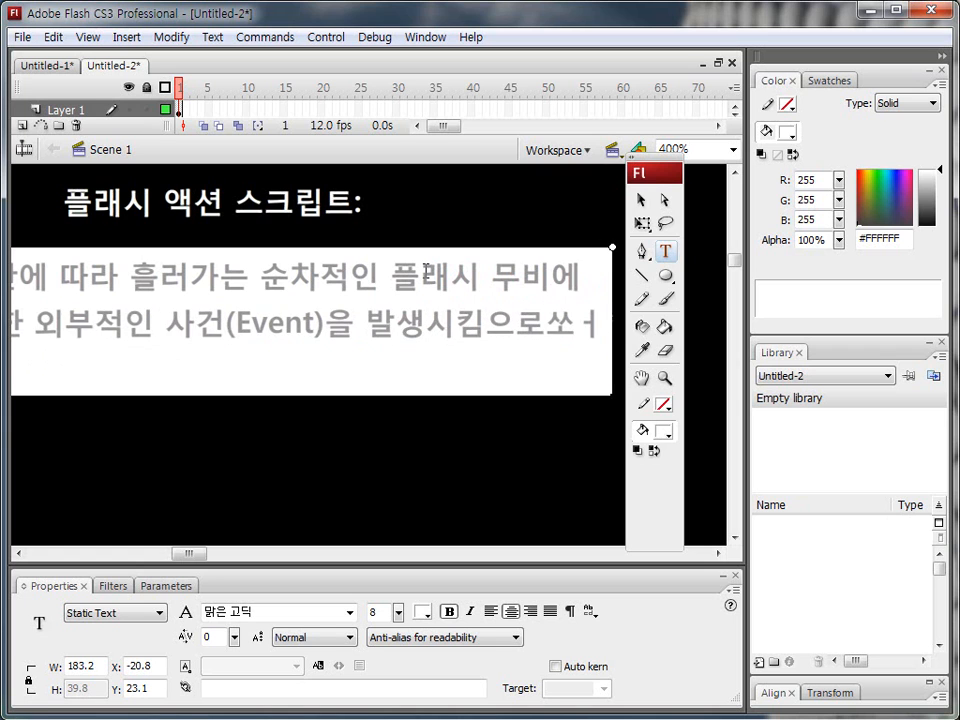
key(BackSpace)
key(BackSpace)
text(써)
Add the third line "비순차적인 움직임(프레임의 이동, 정지, 실행)" to the description text
key(Return)
text(비순차적인)
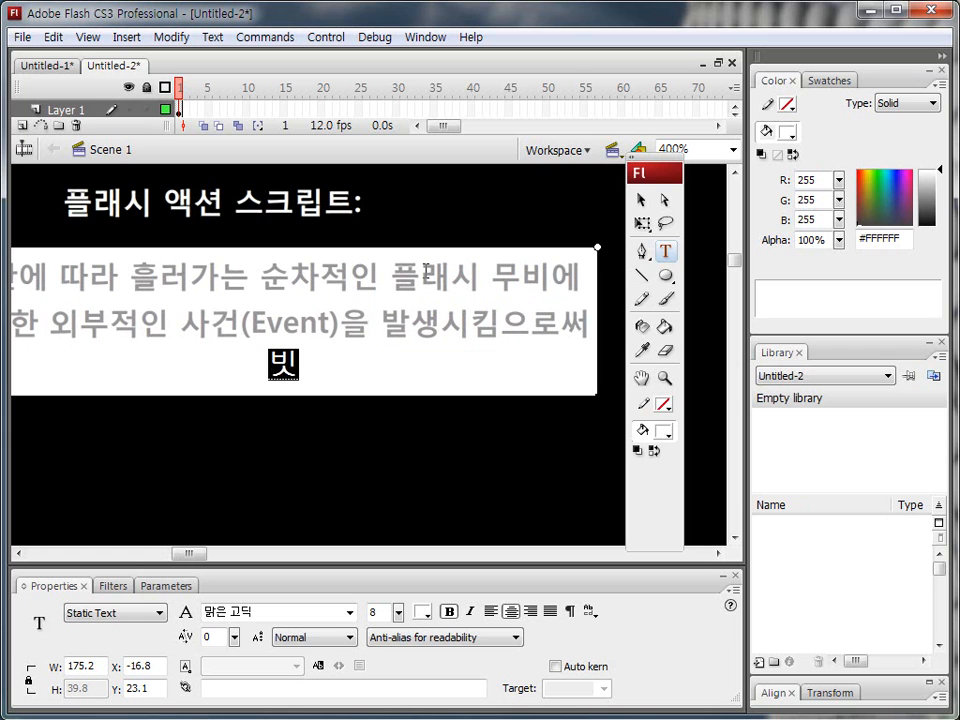
text( 움직임()
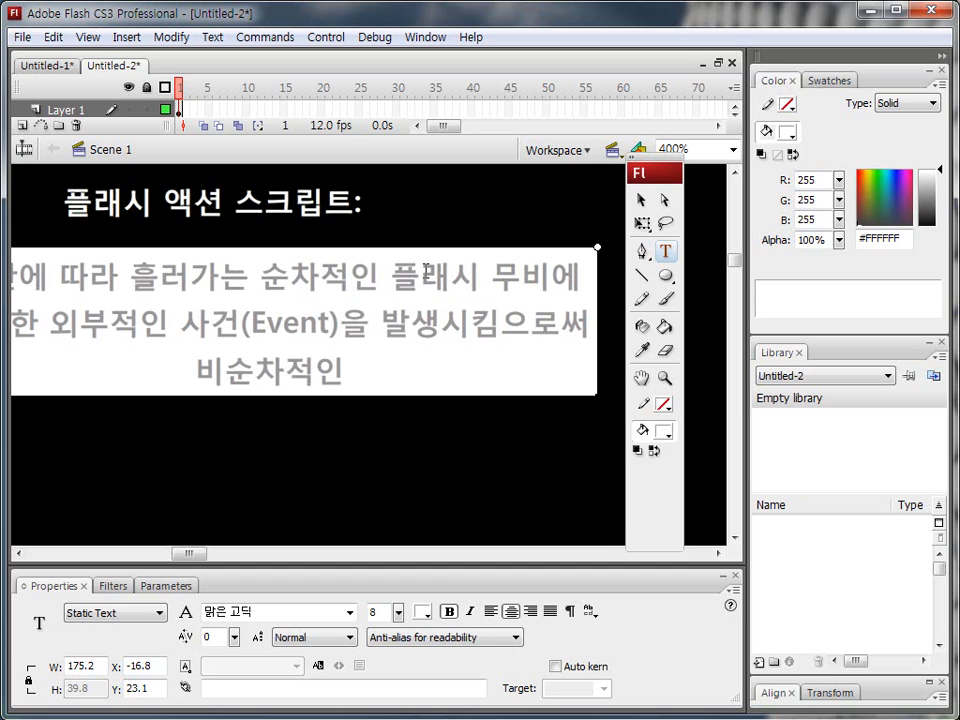
text(프레임)
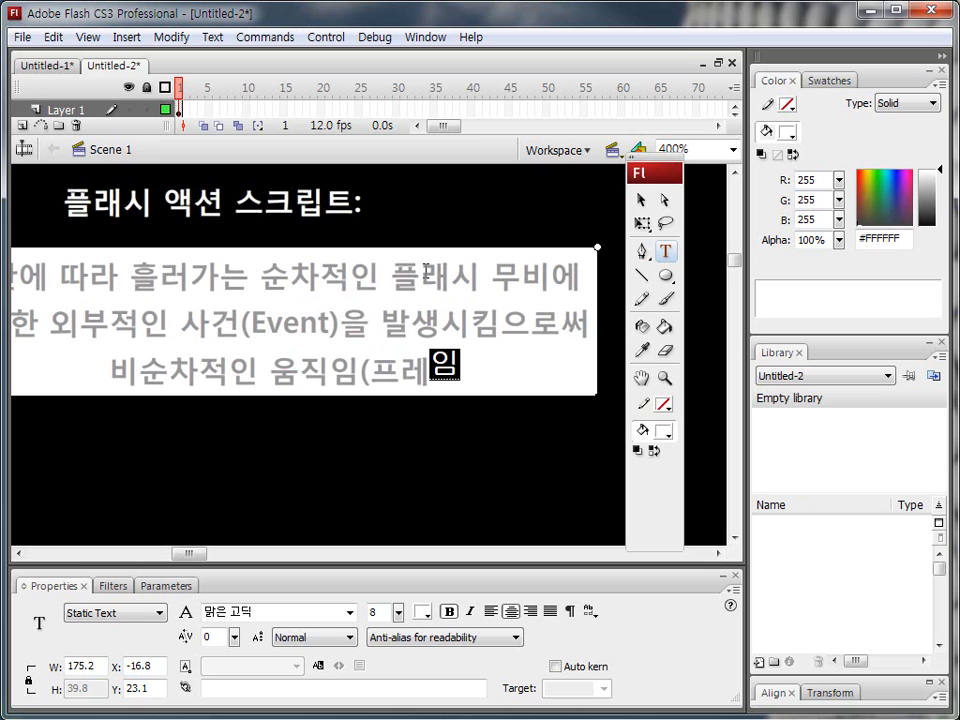
text(의 이동, ㅈ)
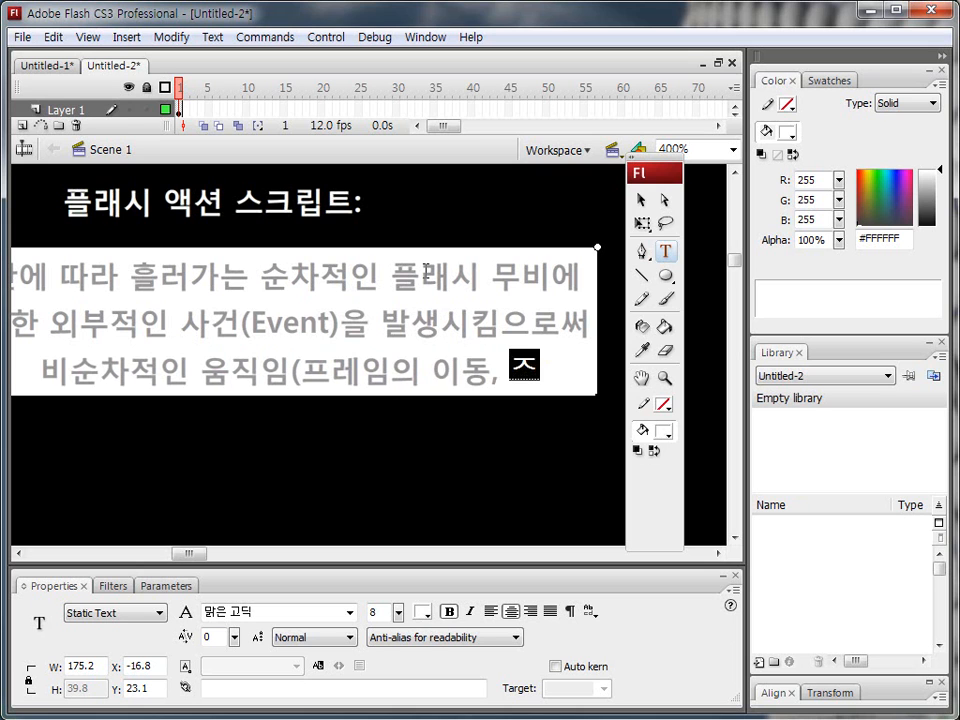
text(정지, 실행)
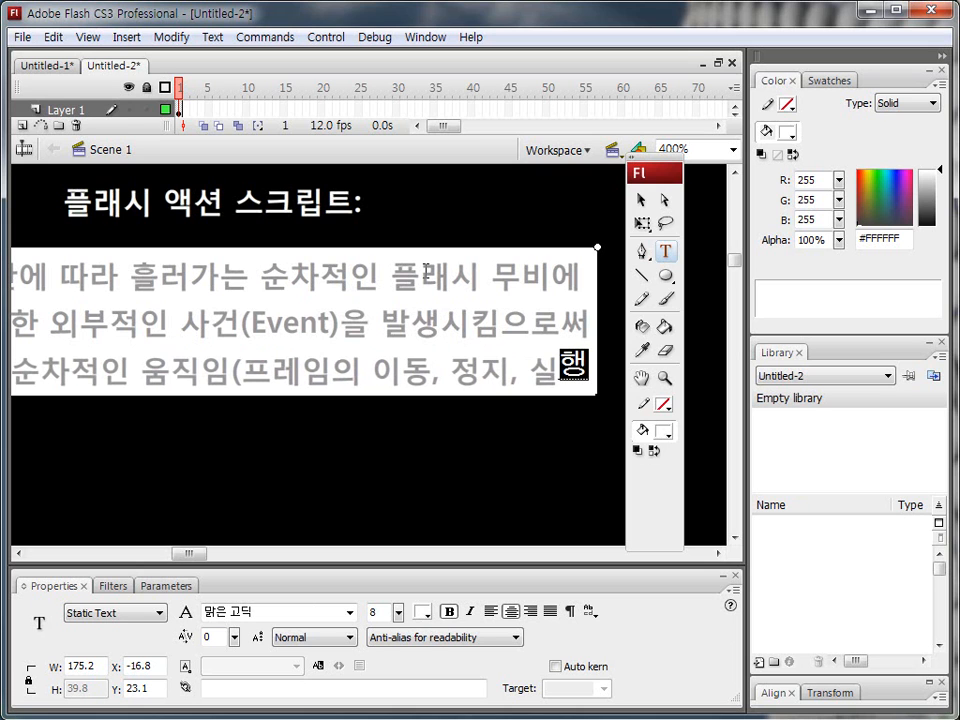
text())
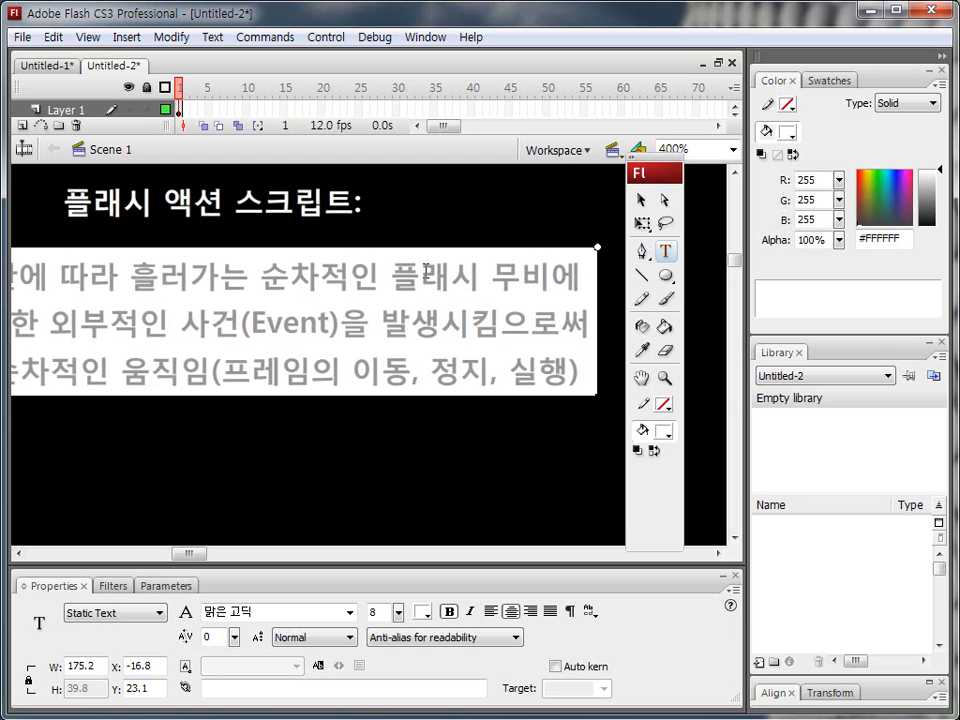
Finish the description text with "을 가지는 무비를 만들어 낼 수 있도록 해 주는 것."
text(을 가지는 ㅁ)
text(무비를 만들어)
text( 내룻)
key(BackSpace)
key(BackSpace)
key(BackSpace)
key(BackSpace)
text(낼 수 있도록ㅎ)
text(ㅐ 주는 플그램)
key(BackSpace)
key(BackSpace)
key(BackSpace)
text(것.)
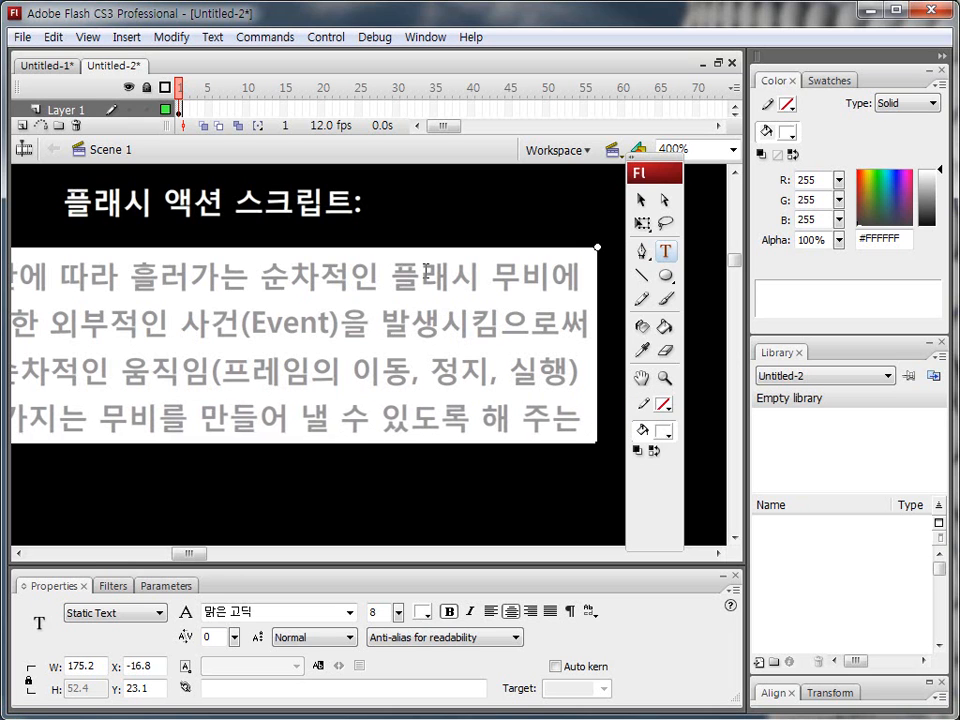
key(Return)
key(BackSpace)
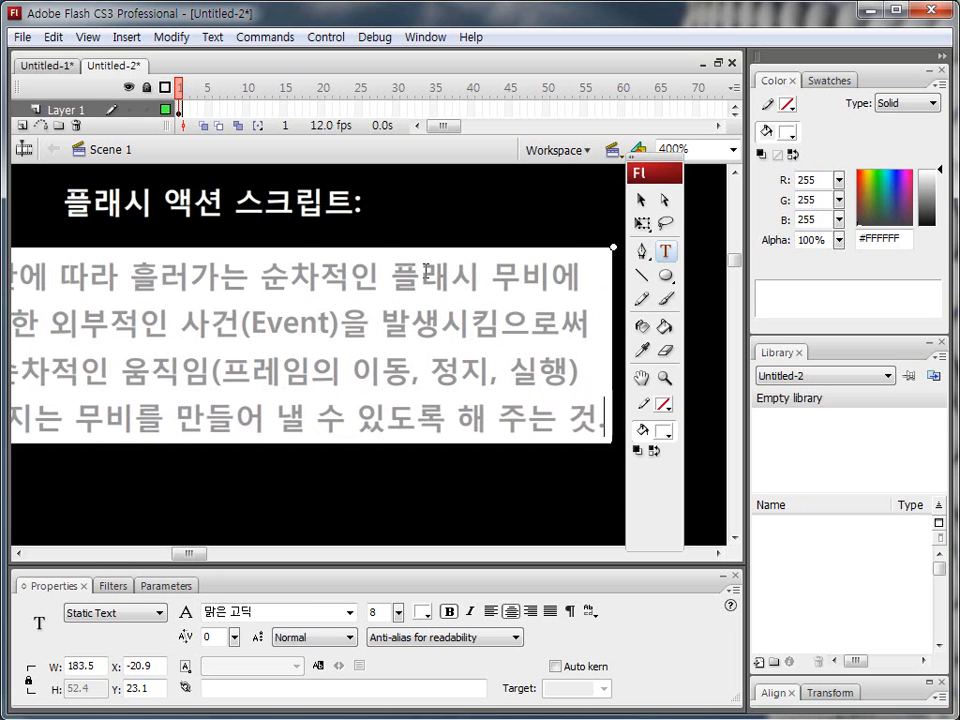
Left-align the description paragraph and move it under the heading, indented to about X 34, Y 21
click(641, 199)
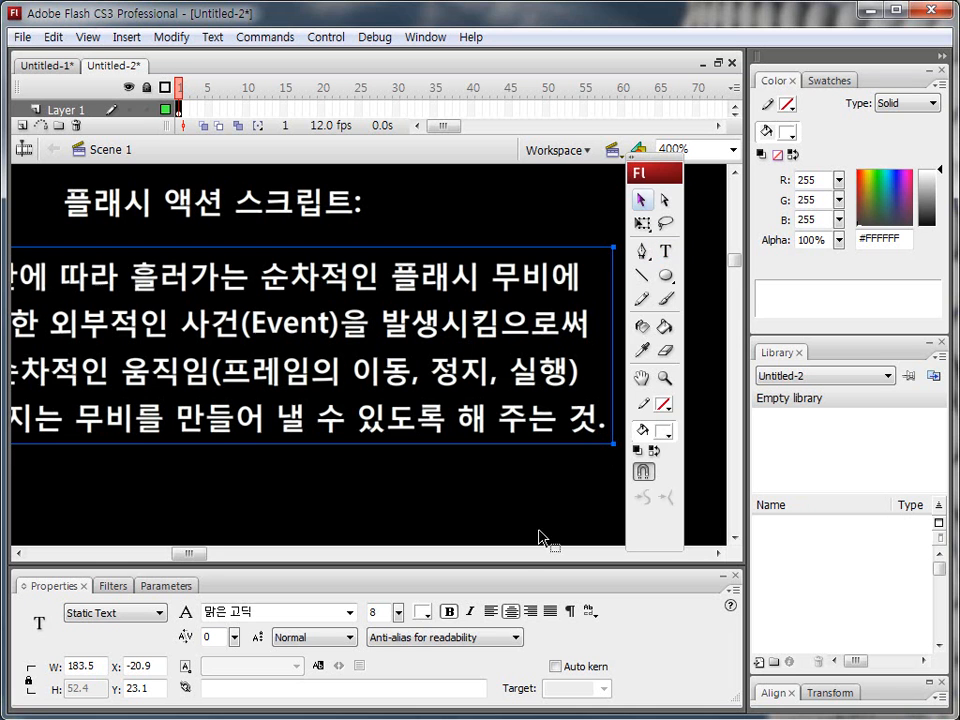
click(490, 614)
drag(101, 294, 313, 283)
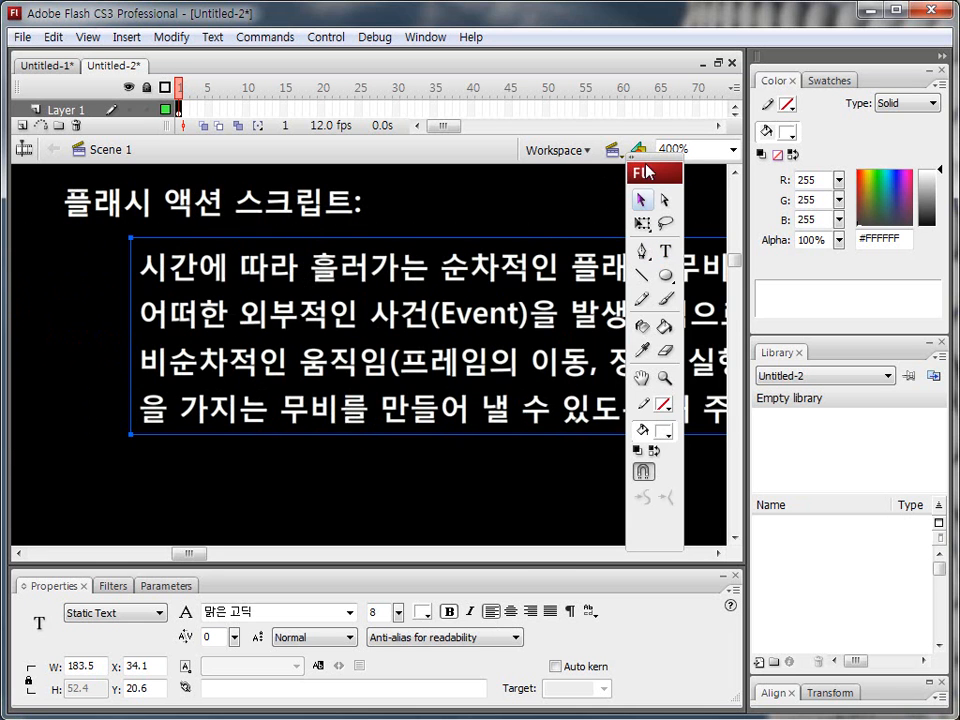
Move the floating Tools panel off the stage and set the description paragraph's font size to 6
drag(652, 166, 789, 185)
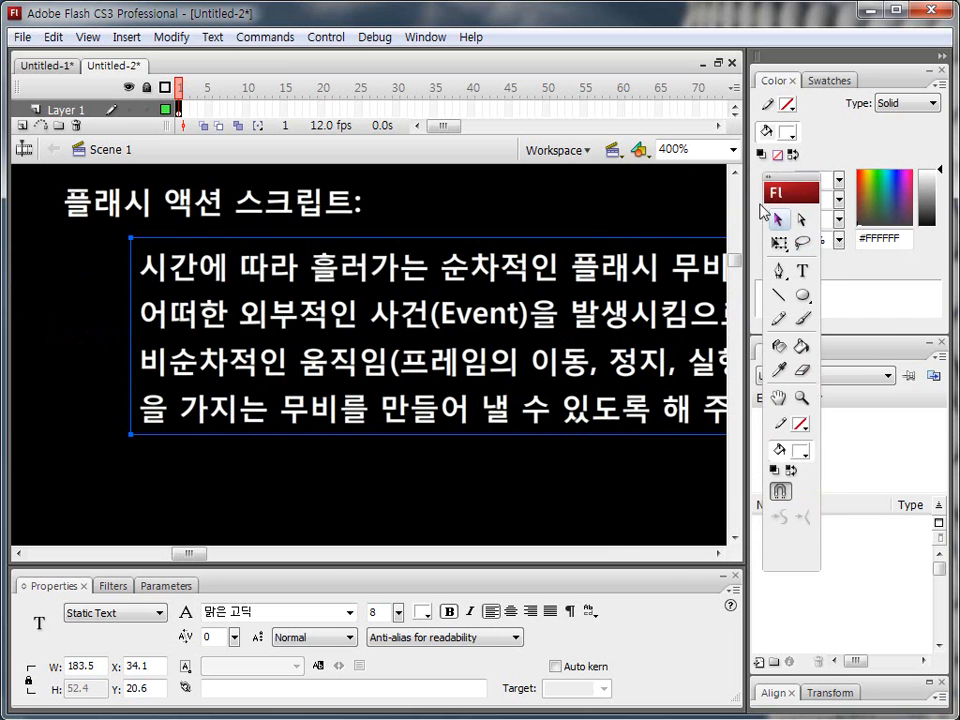
click(375, 612)
key(Return)
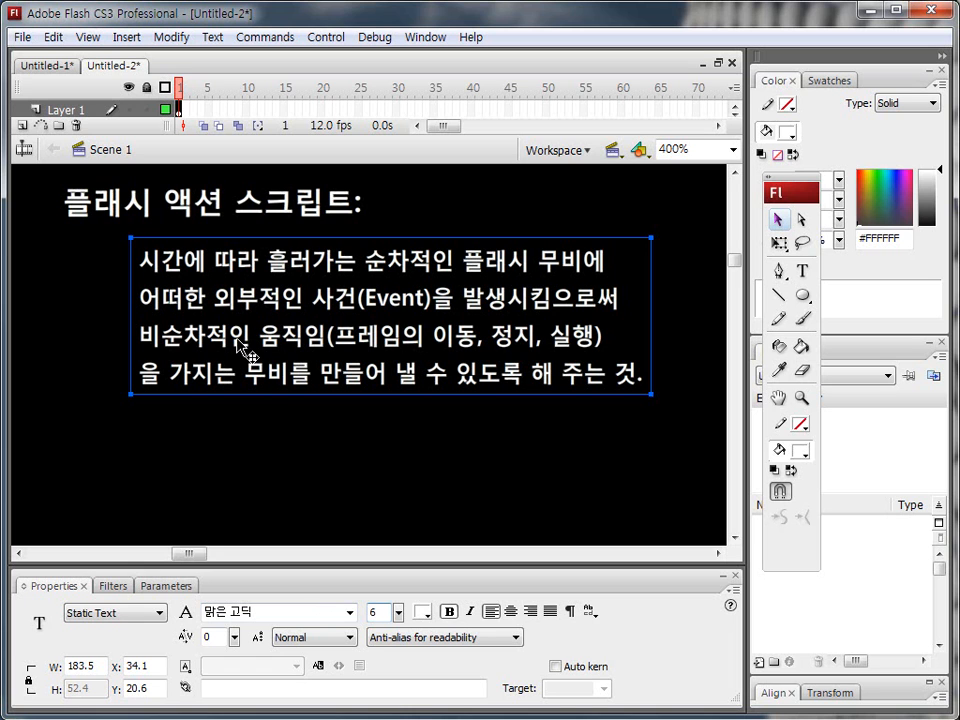
click(266, 450)
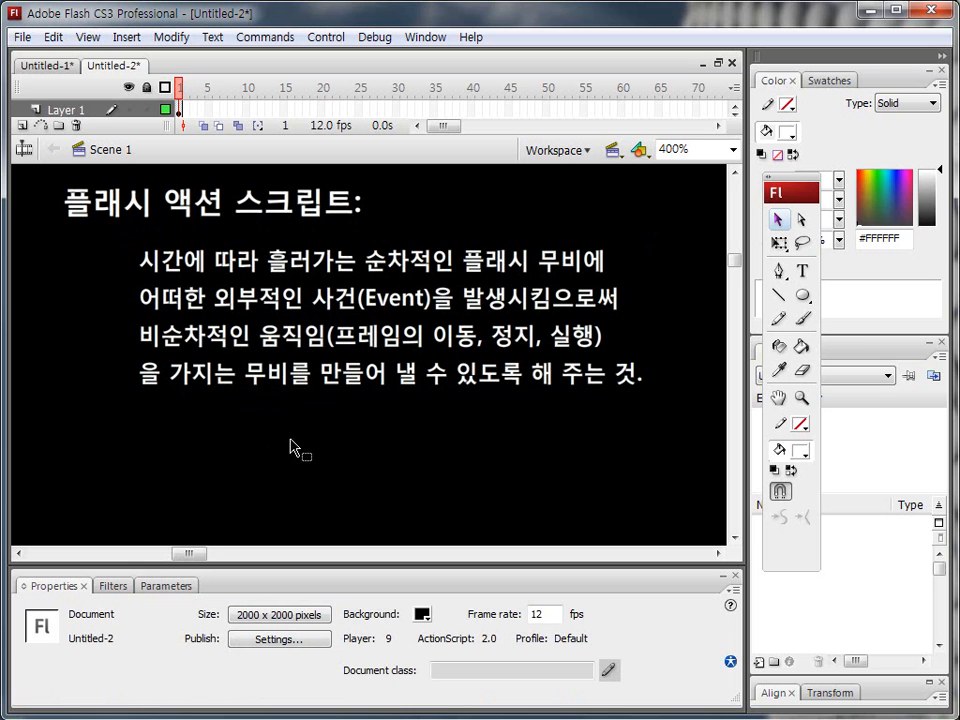
Duplicate the heading below the description at about Y 74 and replace the copy's text with left-aligned "액션 스크립트의 종류"
drag(266, 456, 262, 444)
drag(122, 207, 122, 463)
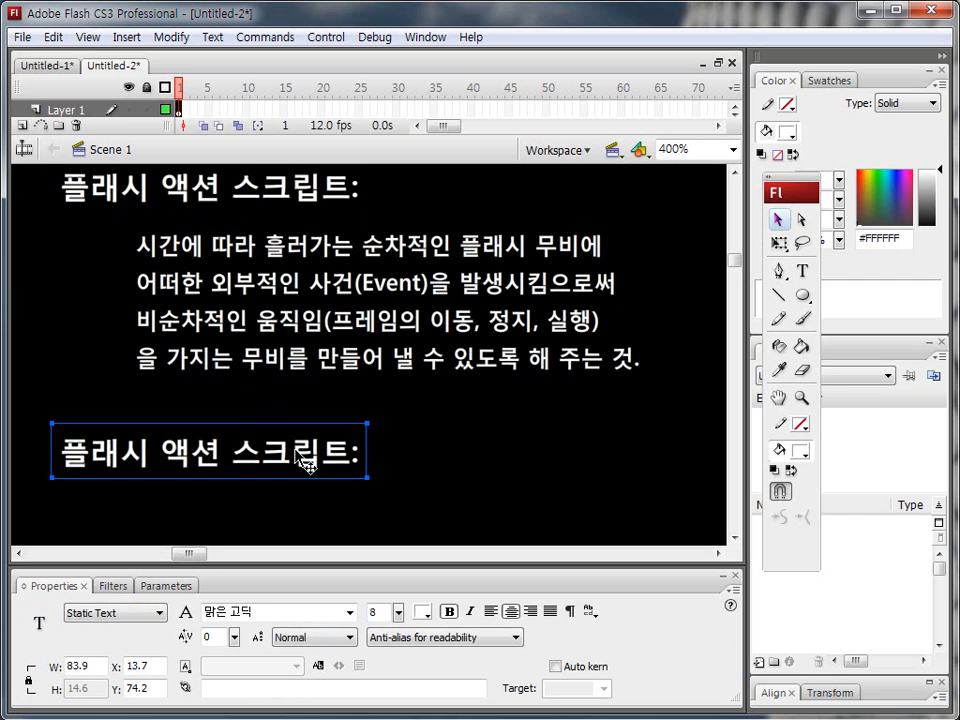
drag(360, 450, 373, 296)
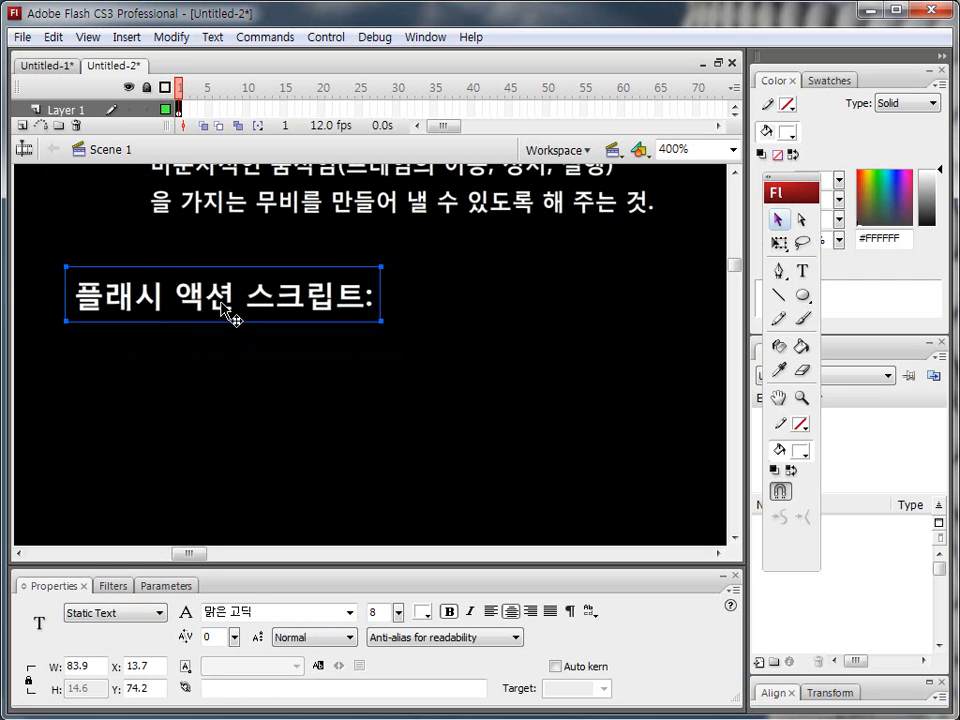
double_click(124, 303)
drag(71, 294, 377, 293)
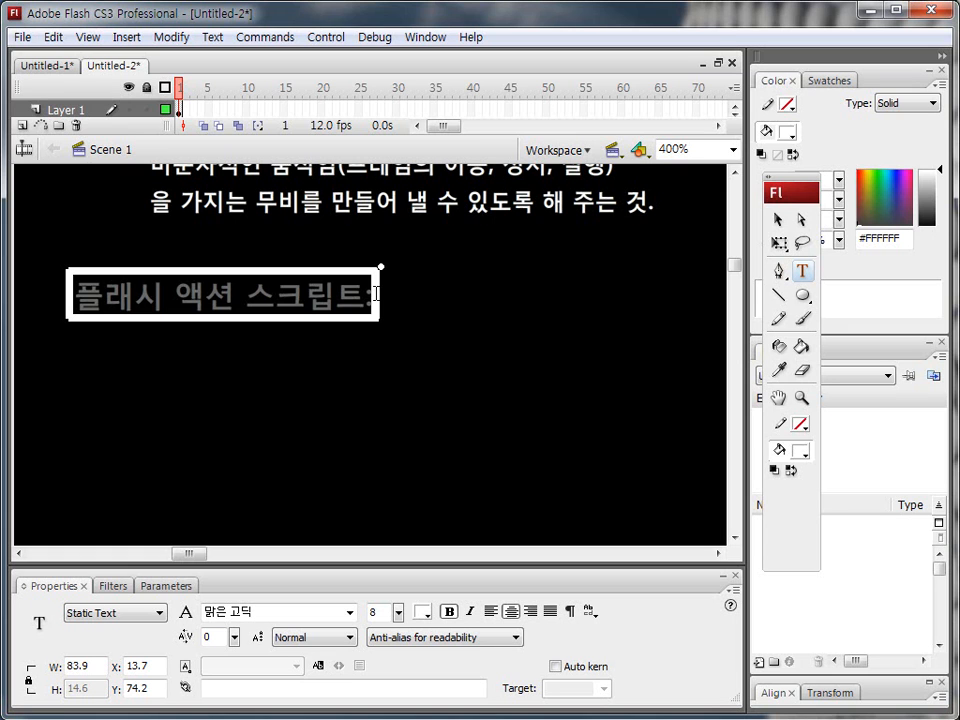
text(액션)
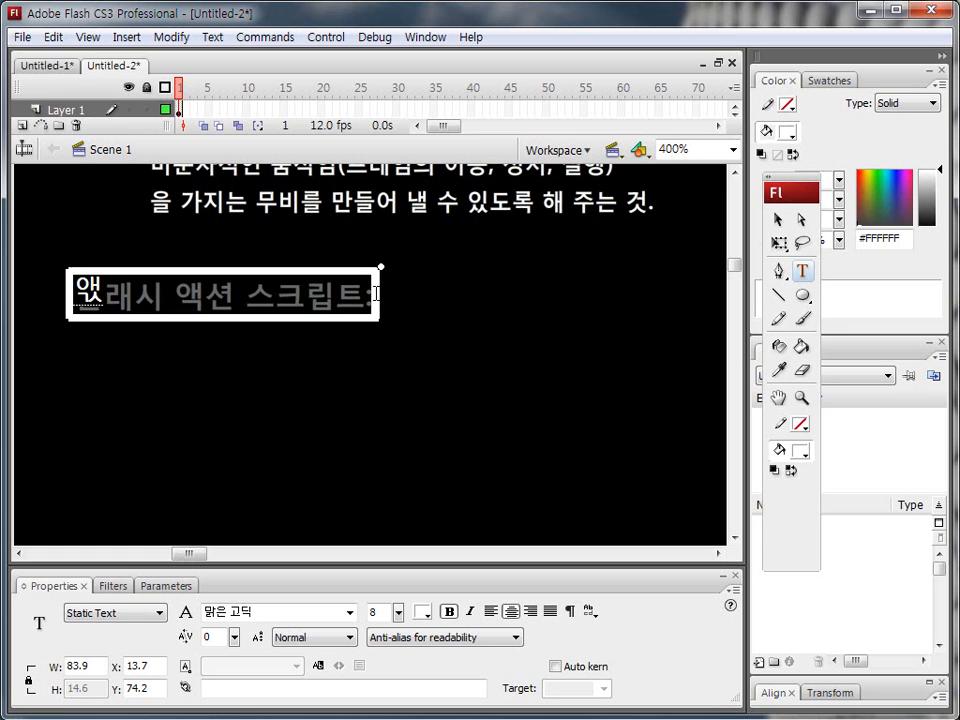
text( 스크립틍)
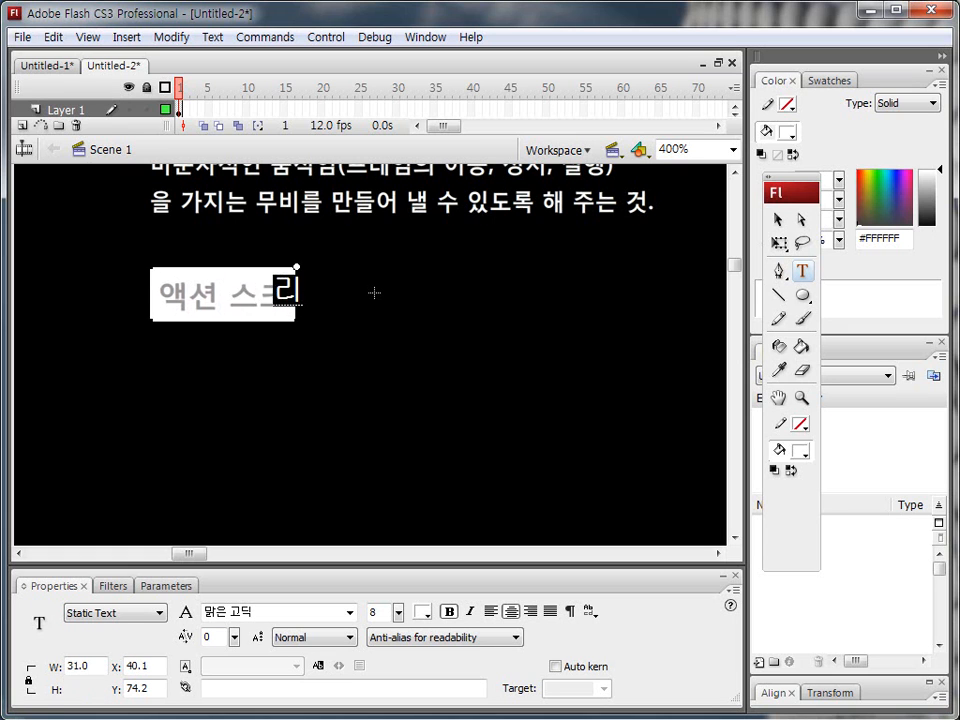
text(의 종류)
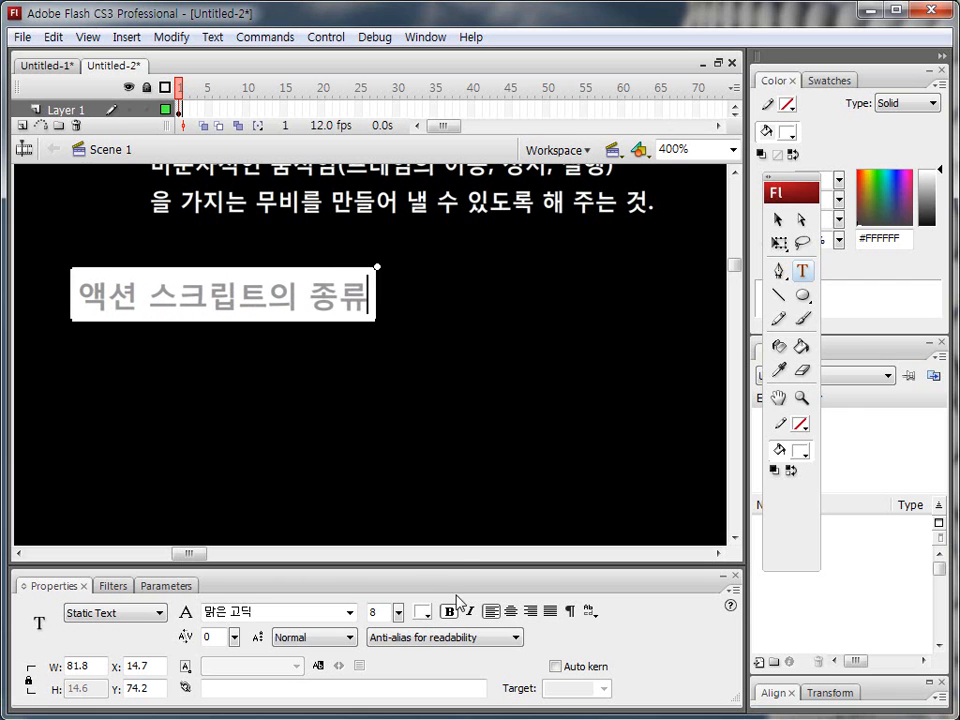
click(780, 220)
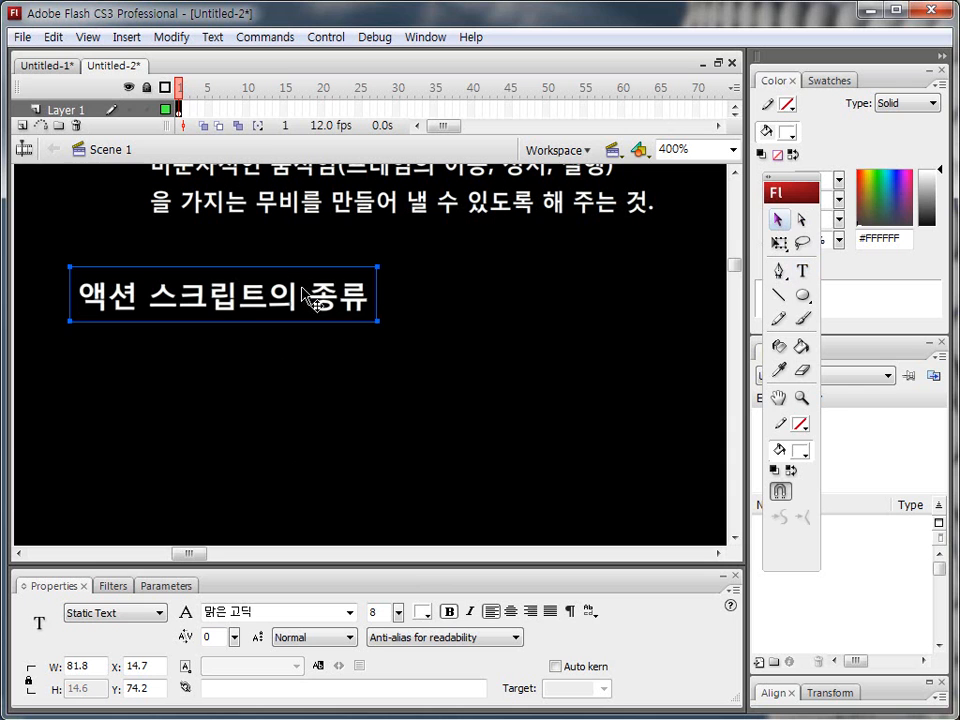
Duplicate the "액션 스크립트의 종류" heading at about X 31, Y 95 and replace the copy's text with "프레임 액션(이벤트)"
drag(210, 303, 262, 373)
double_click(200, 376)
click(160, 375)
shift+click(447, 368)
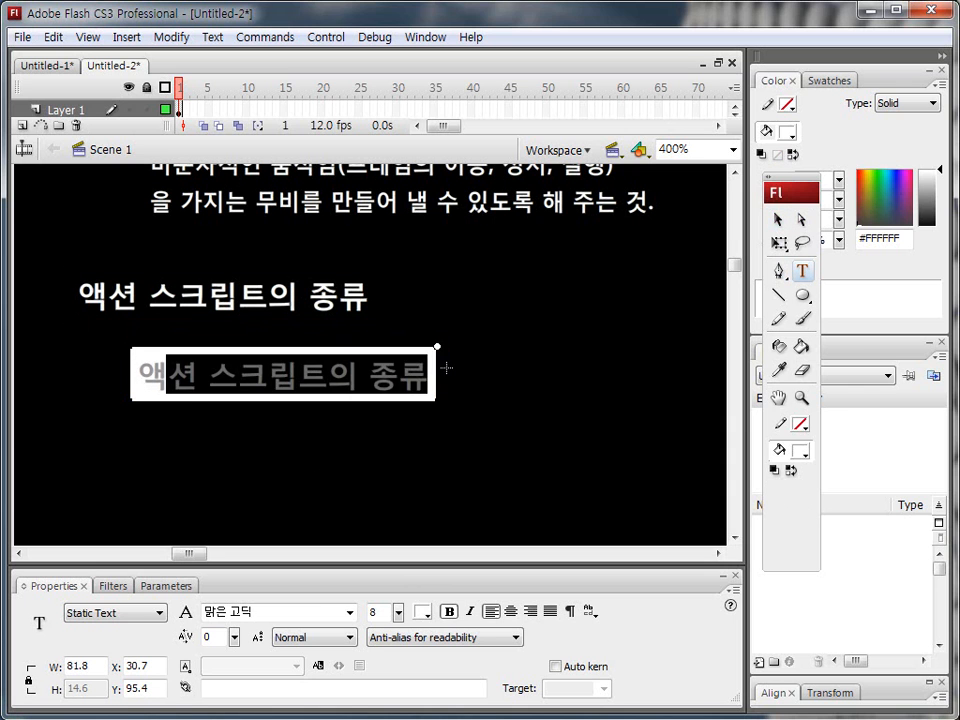
text(\)
key(BackSpace)
key(BackSpace)
text(프렘)
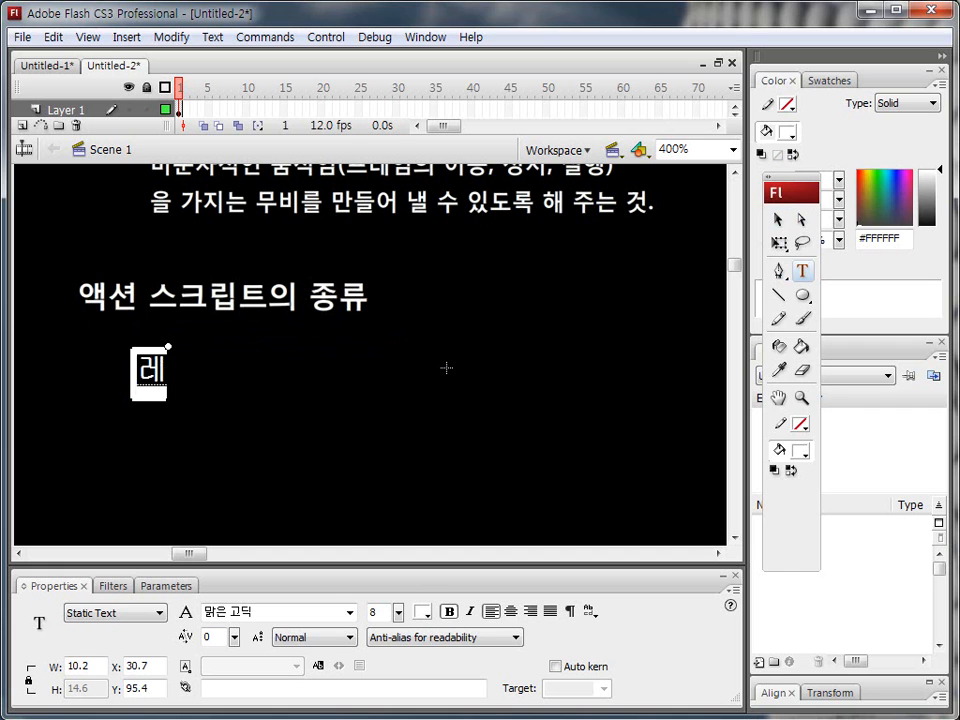
text(임 액션)
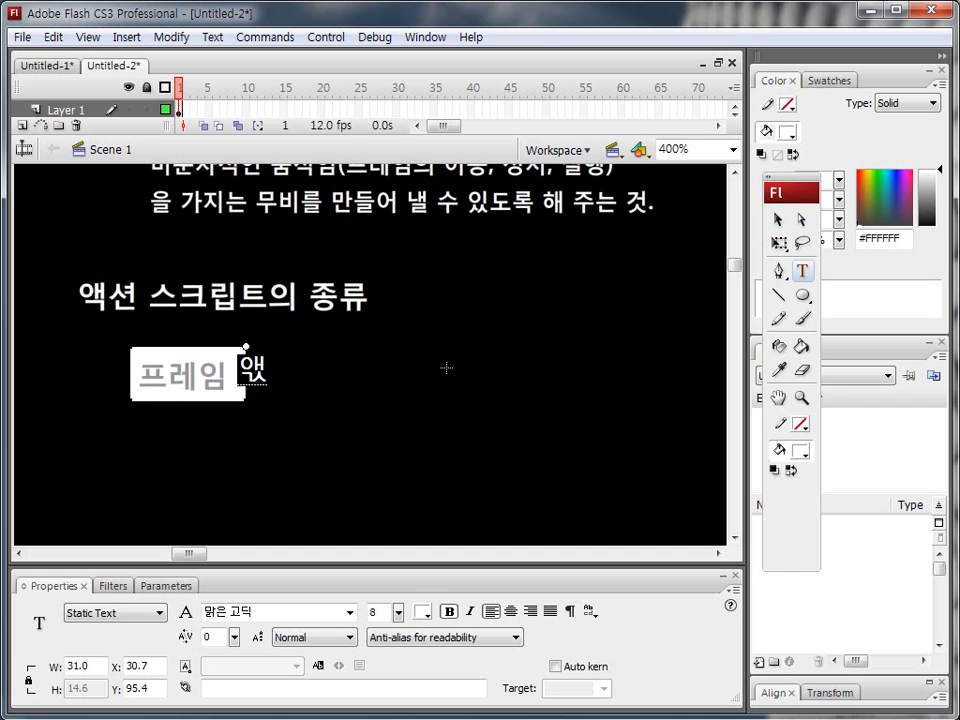
text((이벤트))
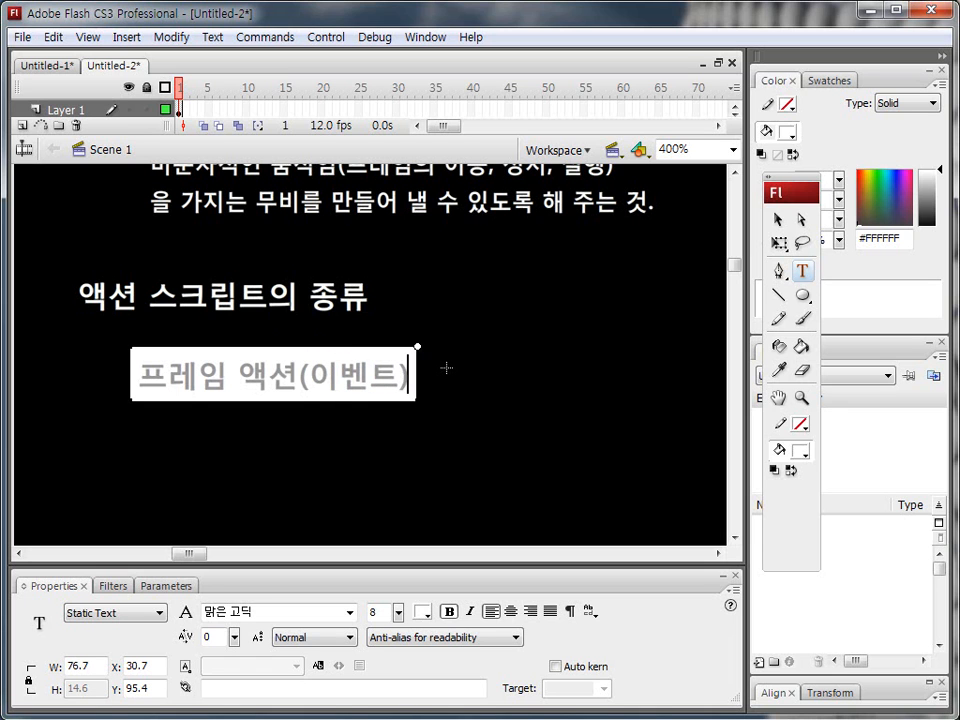
click(777, 219)
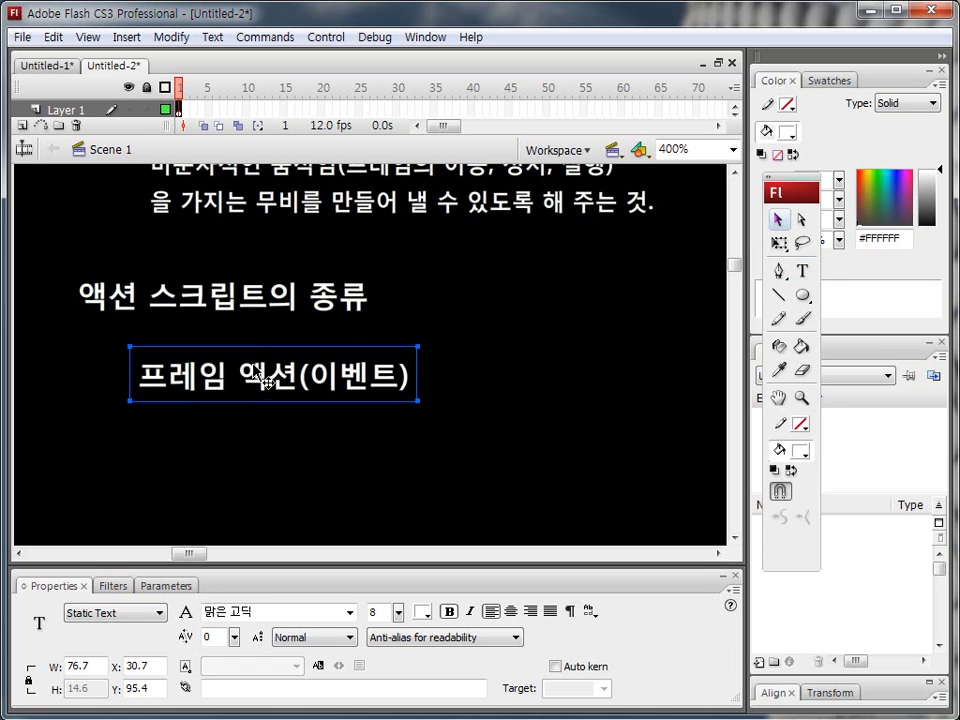
drag(252, 384, 121, 447)
double_click(240, 465)
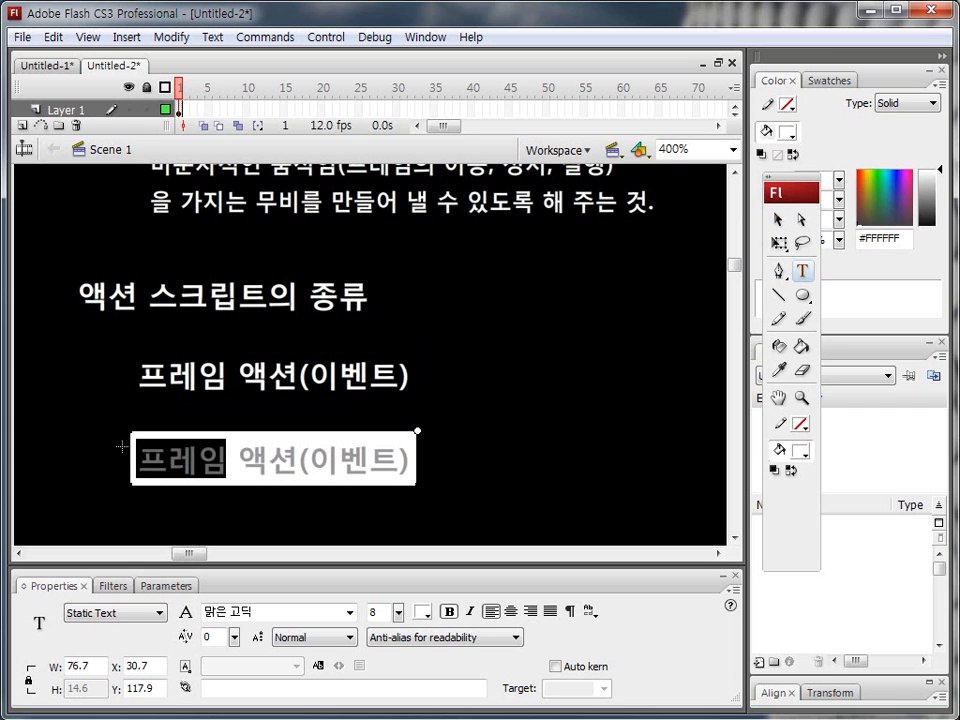
text(qjxms)
key(BackSpace)
key(BackSpace)
key(BackSpace)
key(BackSpace)
key(BackSpace)
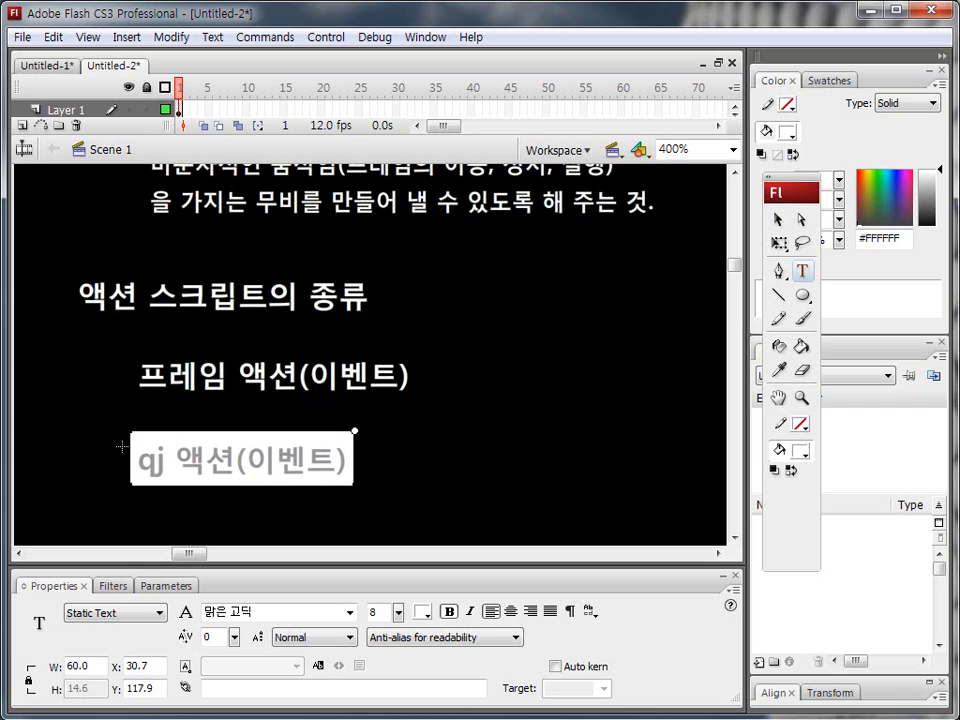
text(qjxms)
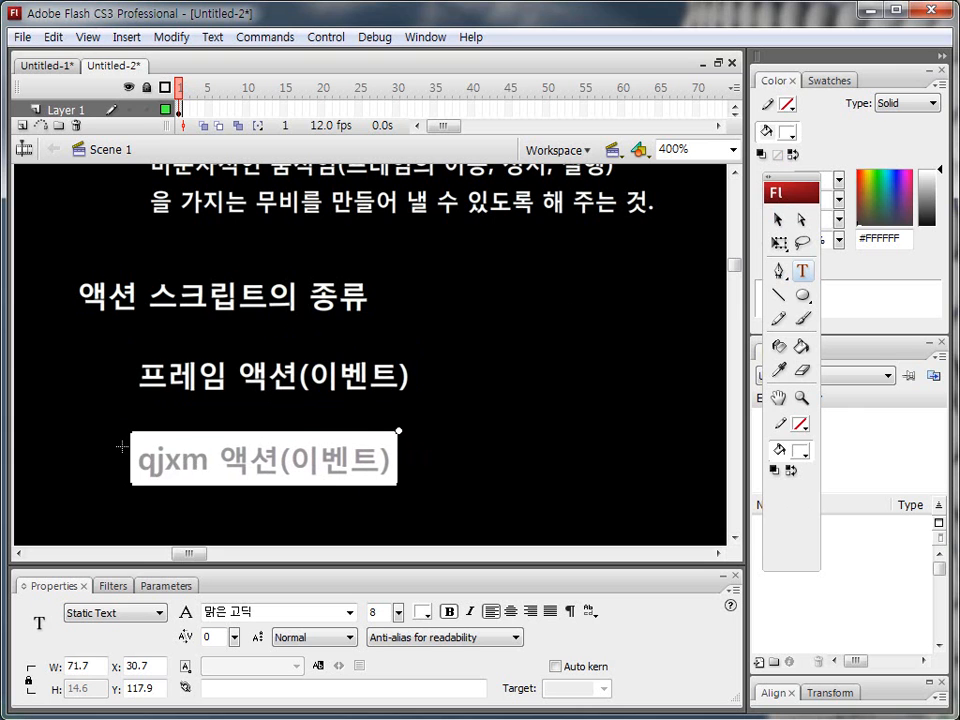
key(BackSpace)
key(BackSpace)
key(BackSpace)
key(BackSpace)
key(BackSpace)
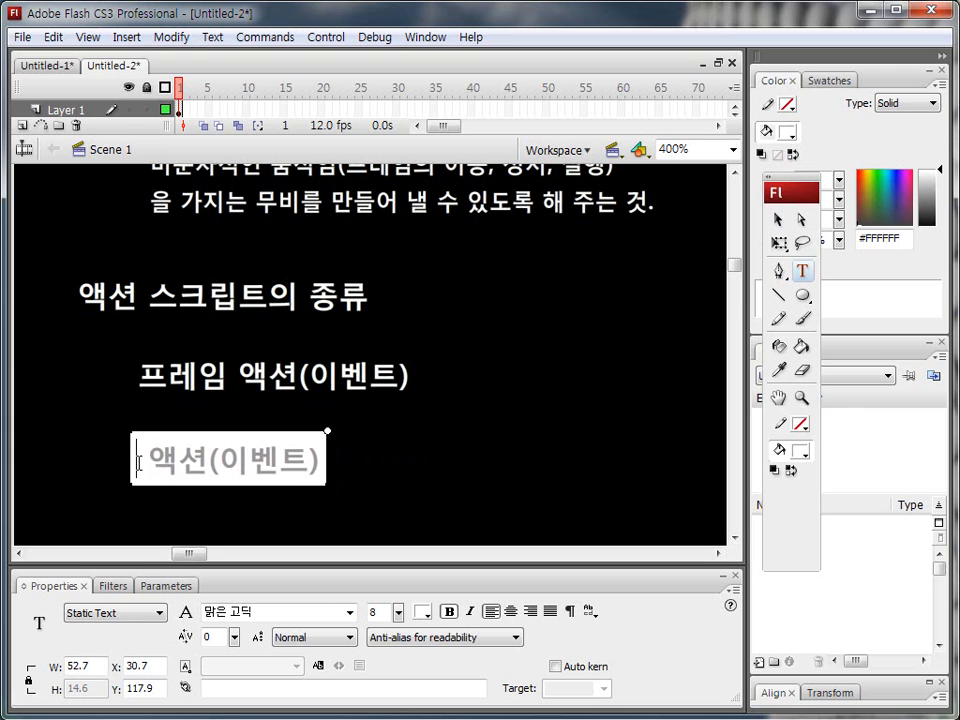
text(qjx)
key(BackSpace)
key(BackSpace)
key(BackSpace)
text(qjxm)
key(BackSpace)
key(BackSpace)
key(BackSpace)
key(BackSpace)
text(qj)
key(BackSpace)
key(BackSpace)
text(qj)
key(BackSpace)
key(BackSpace)
text(qj)
key(BackSpace)
key(BackSpace)
text(qjx)
key(BackSpace)
key(BackSpace)
key(BackSpace)
key(Escape)
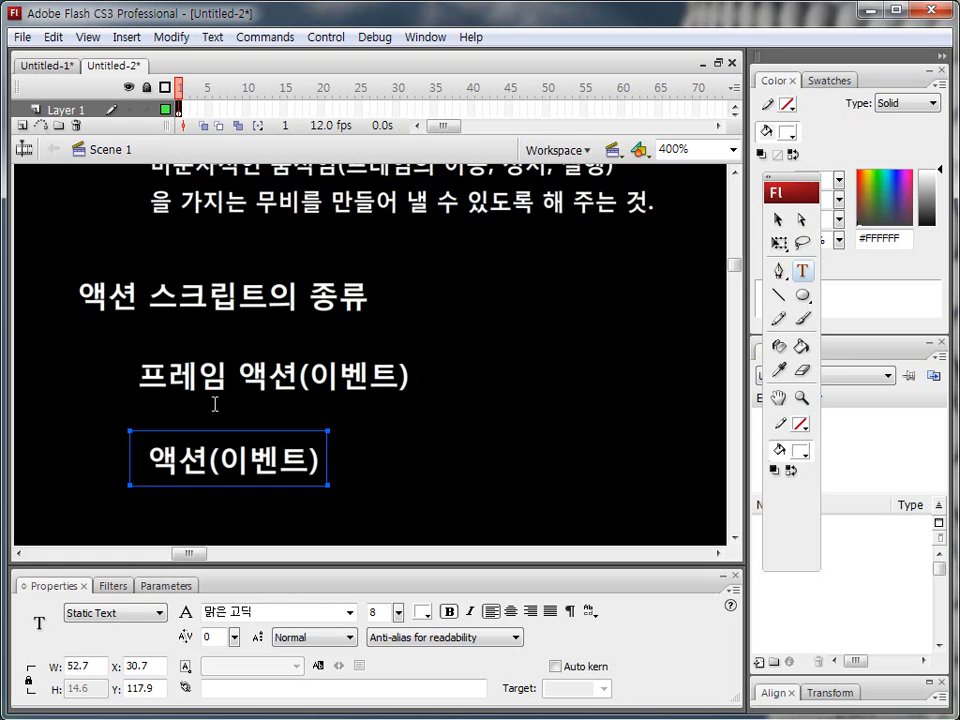
click(165, 376)
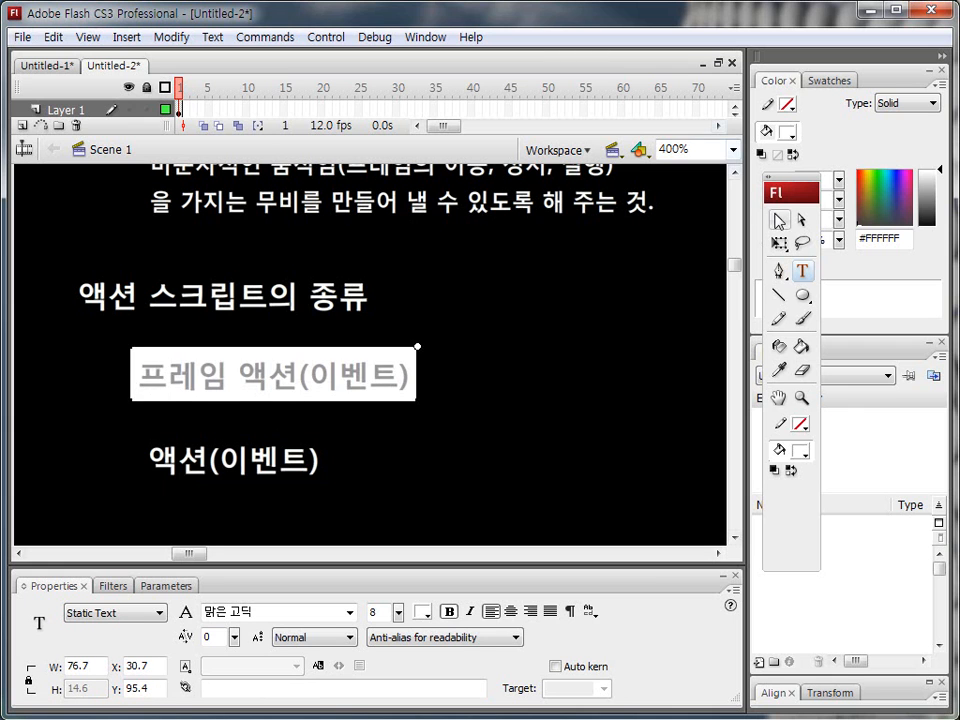
click(778, 219)
click(285, 480)
key(Delete)
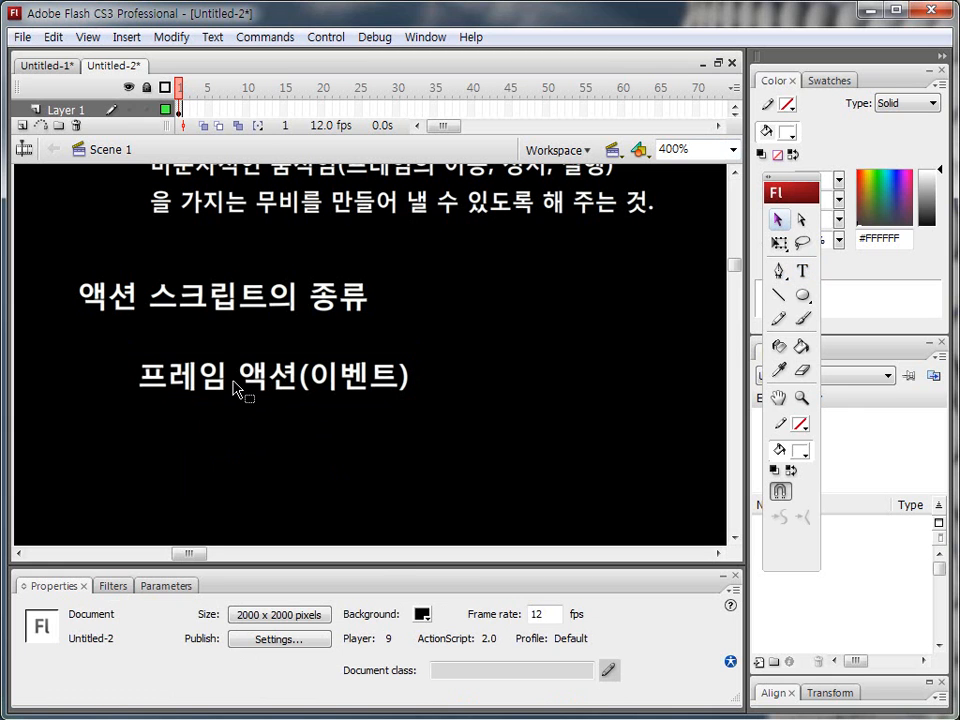
Duplicate the "프레임 액션(이벤트)" line below at about Y 117 and change the copy to "button 액션(이벤트)"
click(193, 393)
drag(193, 393, 71, 456)
double_click(228, 464)
text(qjxm)
key(BackSpace)
key(BackSpace)
key(BackSpace)
key(BackSpace)
text(bu)
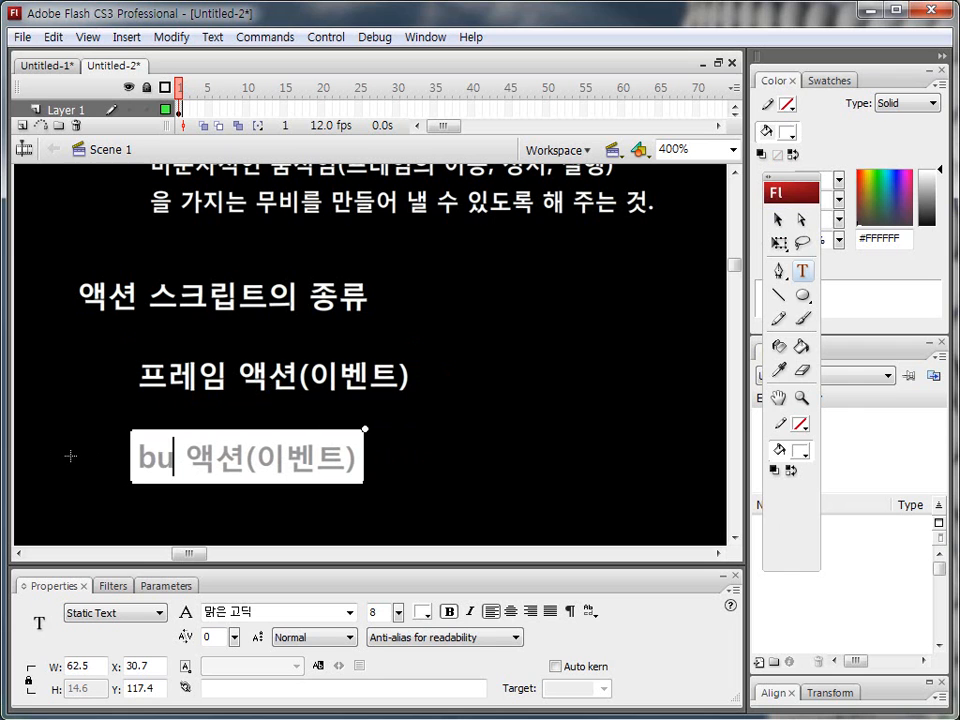
text(tton)
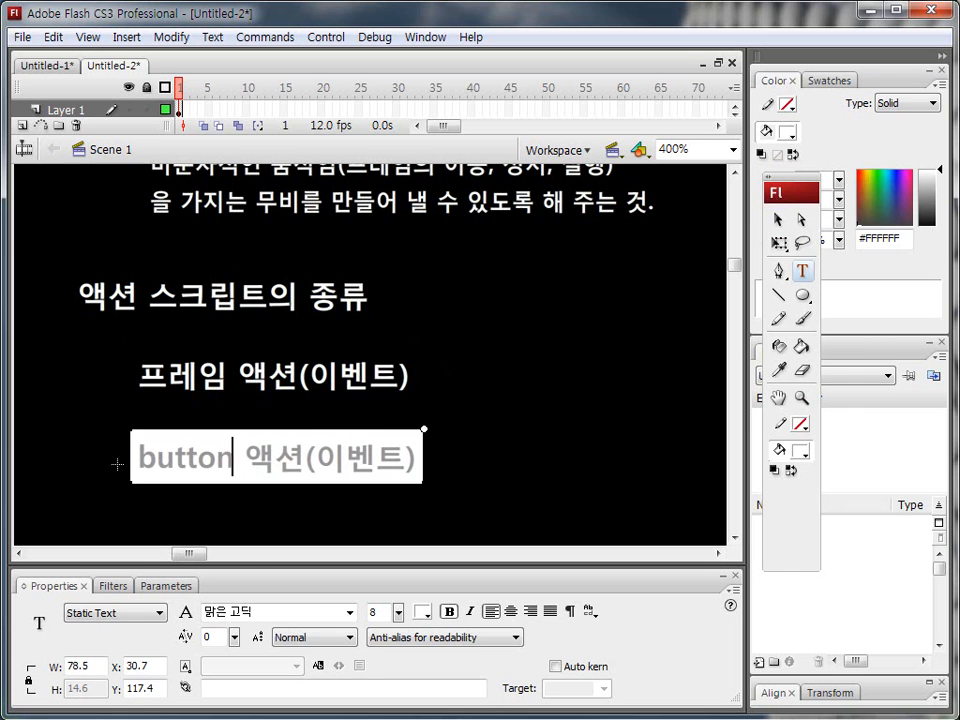
click(779, 221)
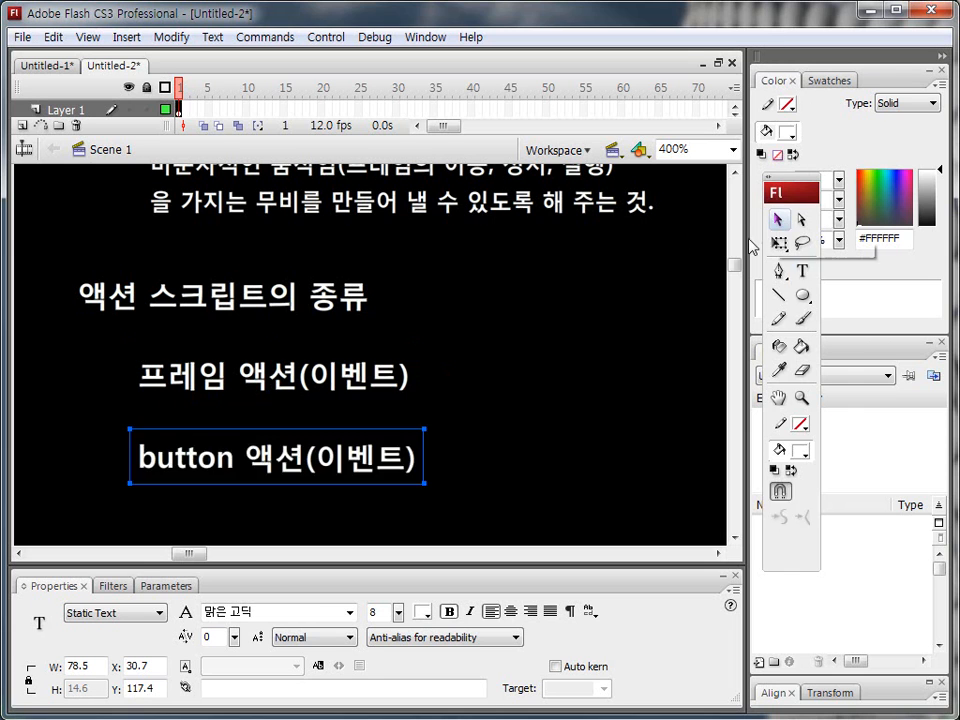
Duplicate the button line below at about Y 142 and change the copy to "MovieClip 액션(이벤트)"
drag(499, 478, 487, 335)
drag(199, 340, 133, 422)
double_click(214, 437)
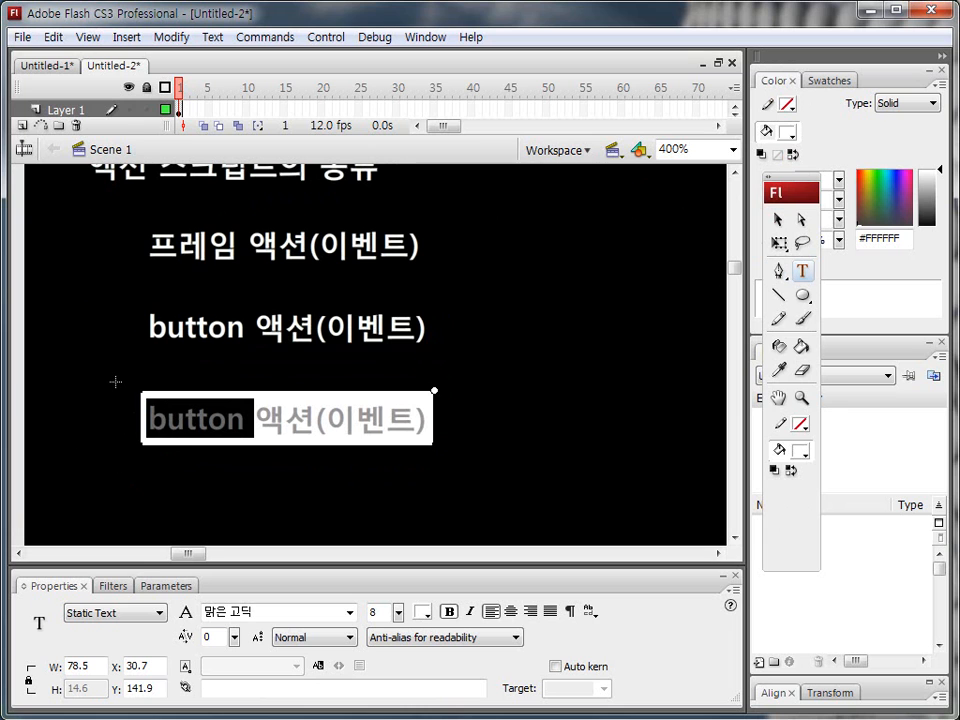
text(MovieCl)
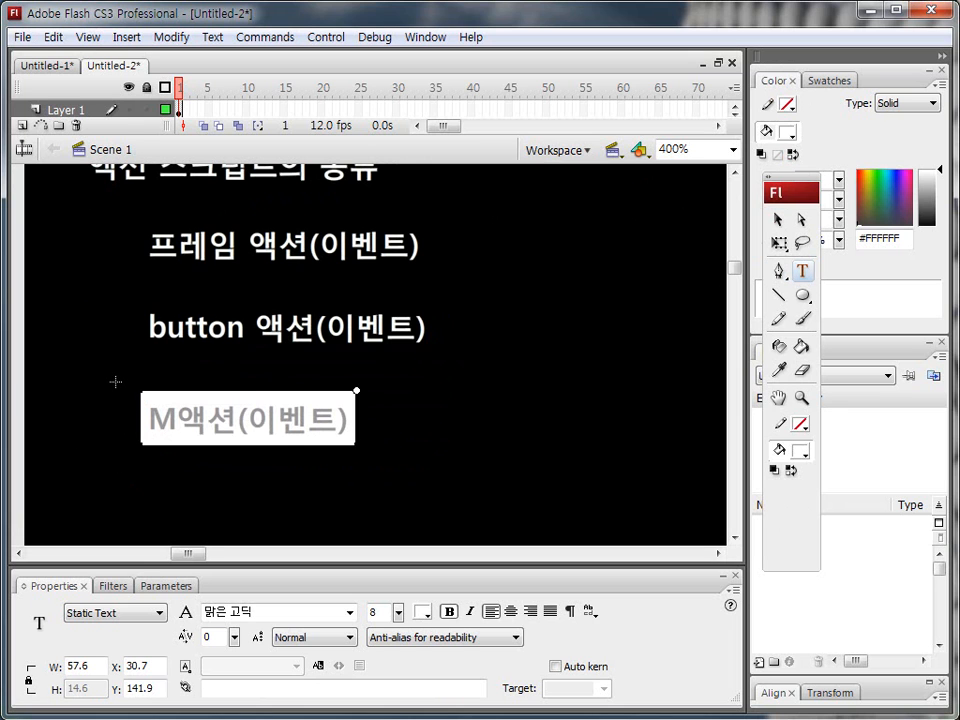
text(ip)
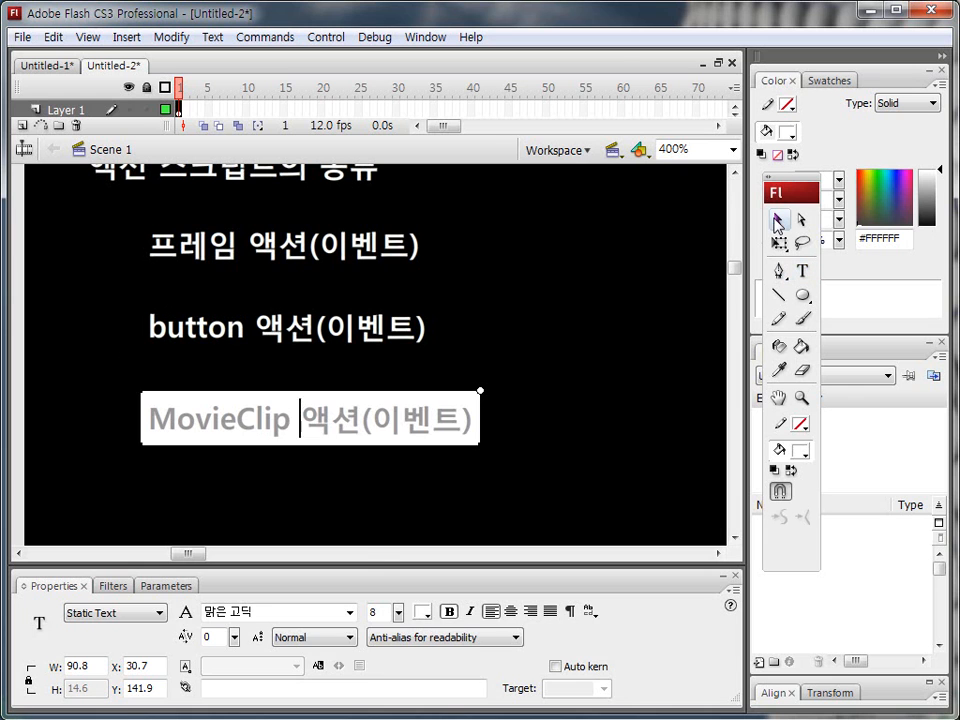
click(778, 220)
click(494, 287)
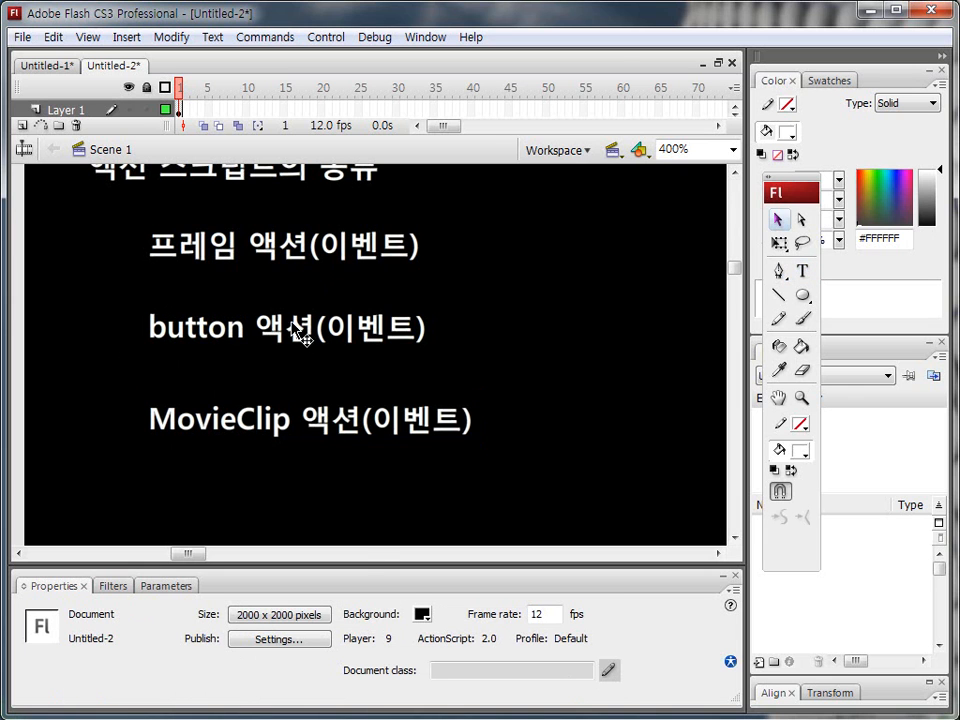
Space out the three event lines by moving the MovieClip line lower and the button line down to about Y 124
drag(193, 430, 194, 476)
mouse_move(233, 330)
mouse_down()
mouse_move(227, 364)
mouse_move(240, 364)
mouse_move(238, 354)
mouse_up()
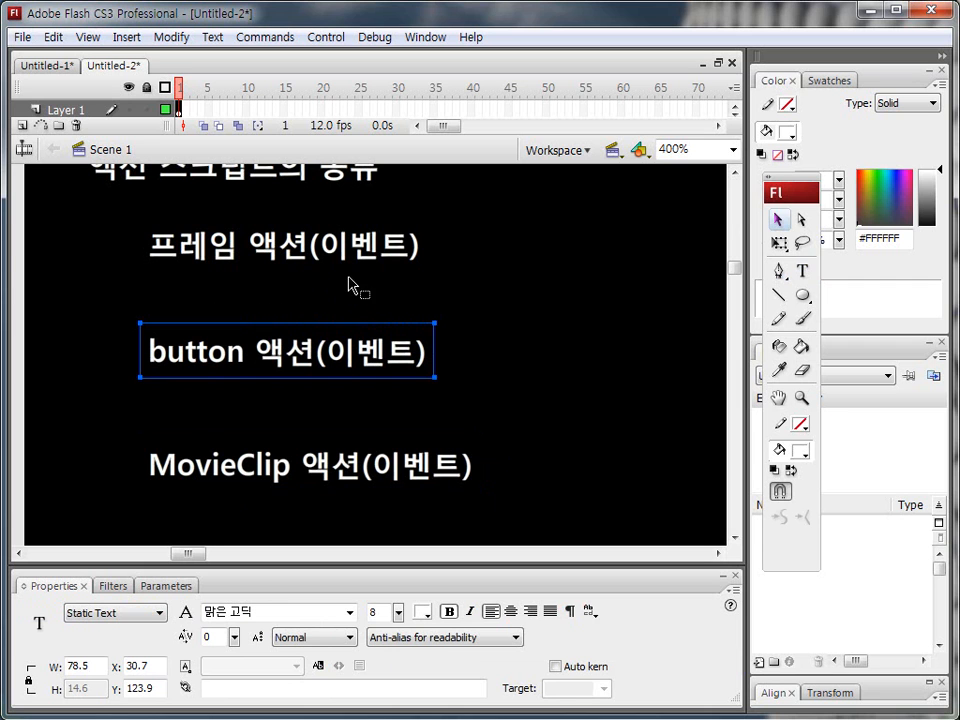
drag(136, 225, 487, 492)
click(463, 352)
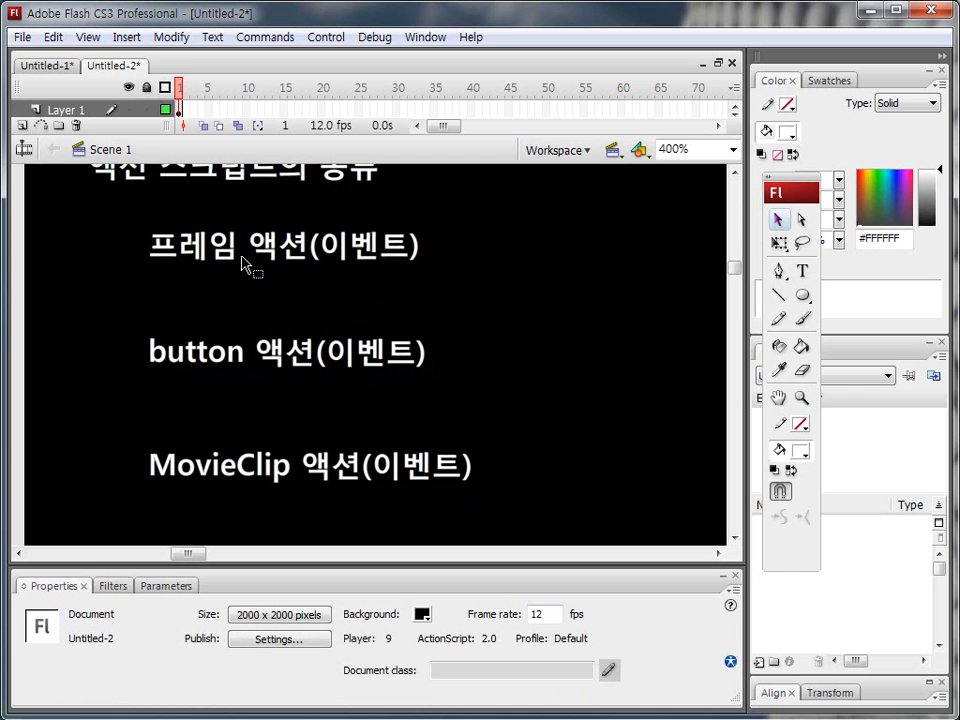
Duplicate the frame line beside itself at about X 114, replacing the copy's text with "해당하는 프레임으로 들어가는 순간 발생. 1개 이벤트"
drag(536, 311, 382, 314)
drag(134, 254, 431, 264)
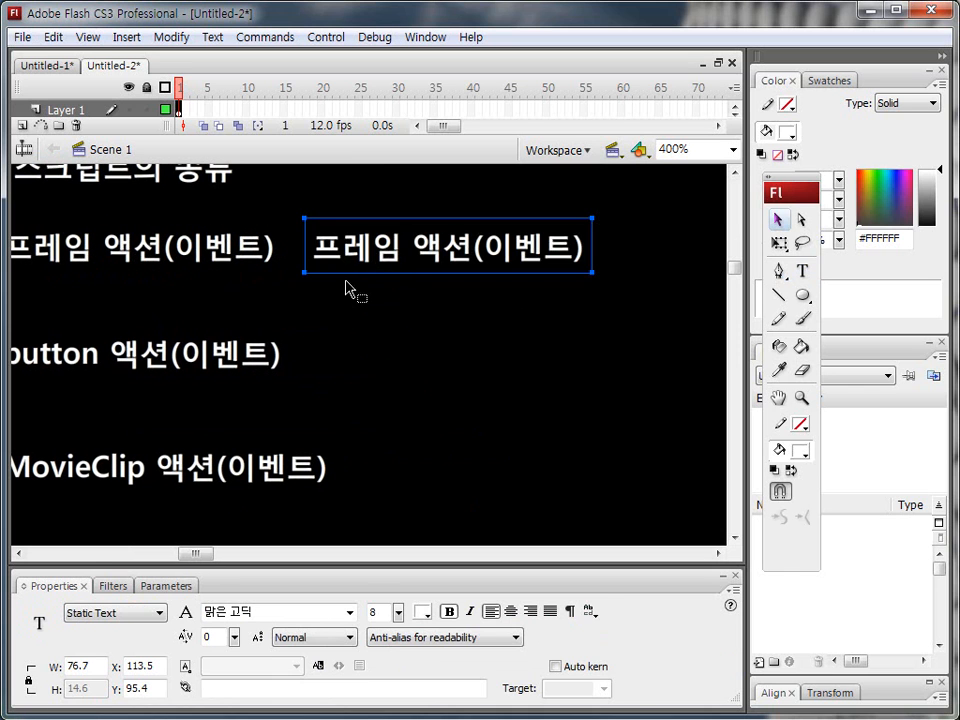
double_click(318, 247)
drag(313, 247, 621, 245)
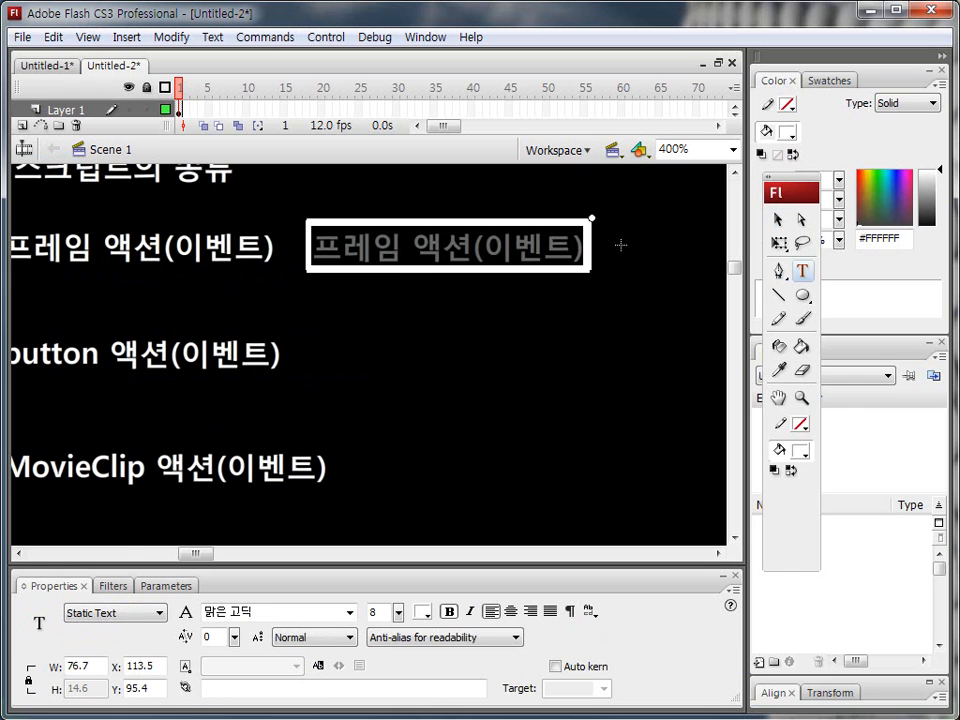
text(goek)
key(BackSpace)
key(BackSpace)
key(BackSpace)
key(BackSpace)
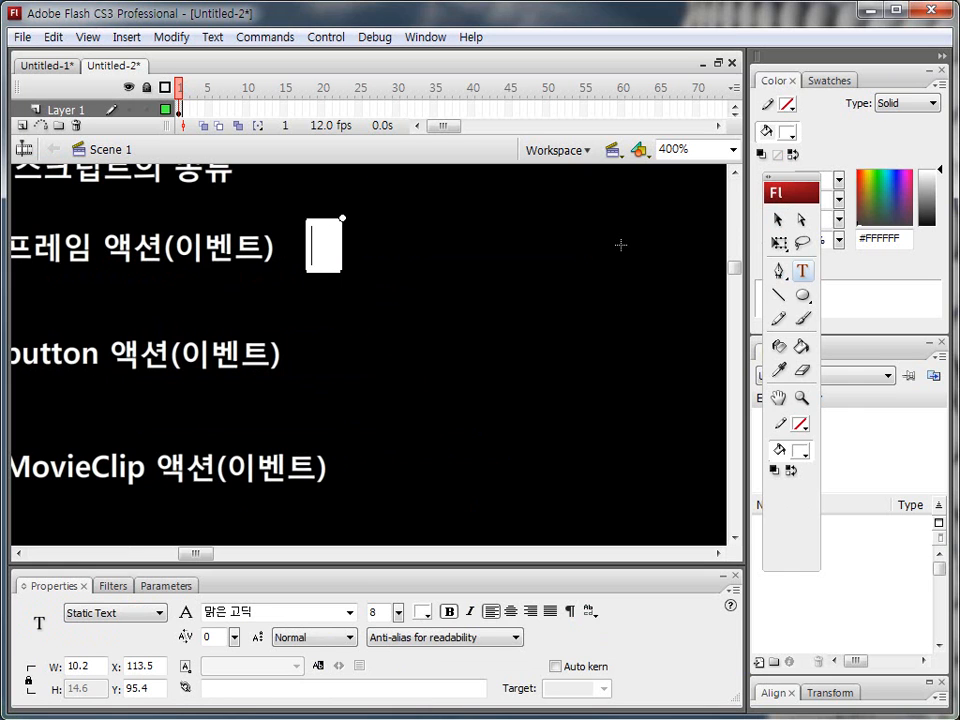
text(해당하는 레임)
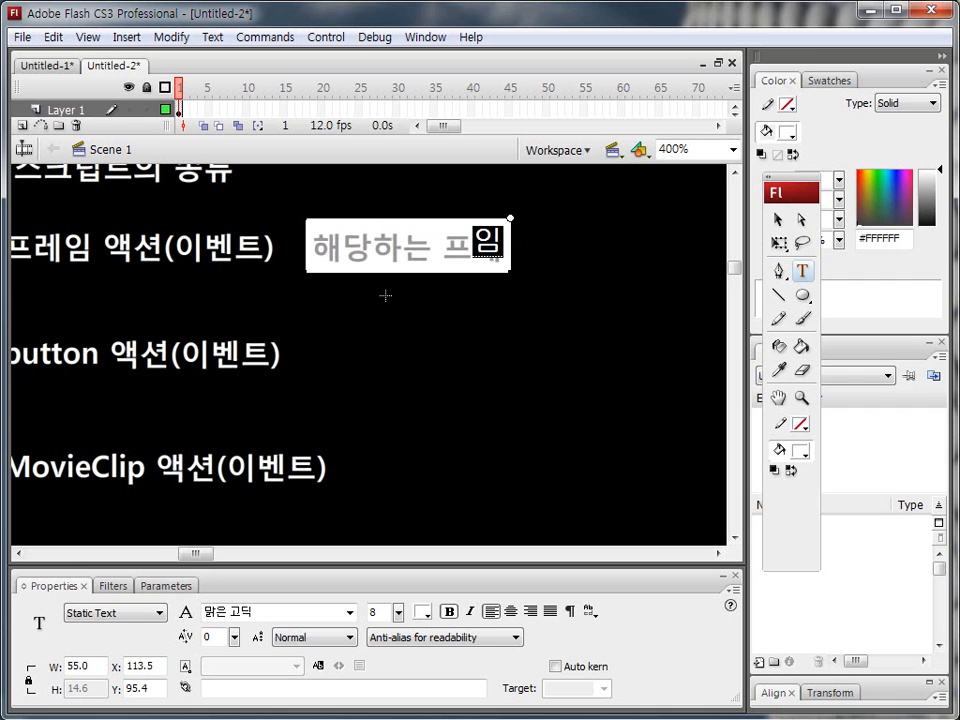
text(으로 드ㄹ어가는)
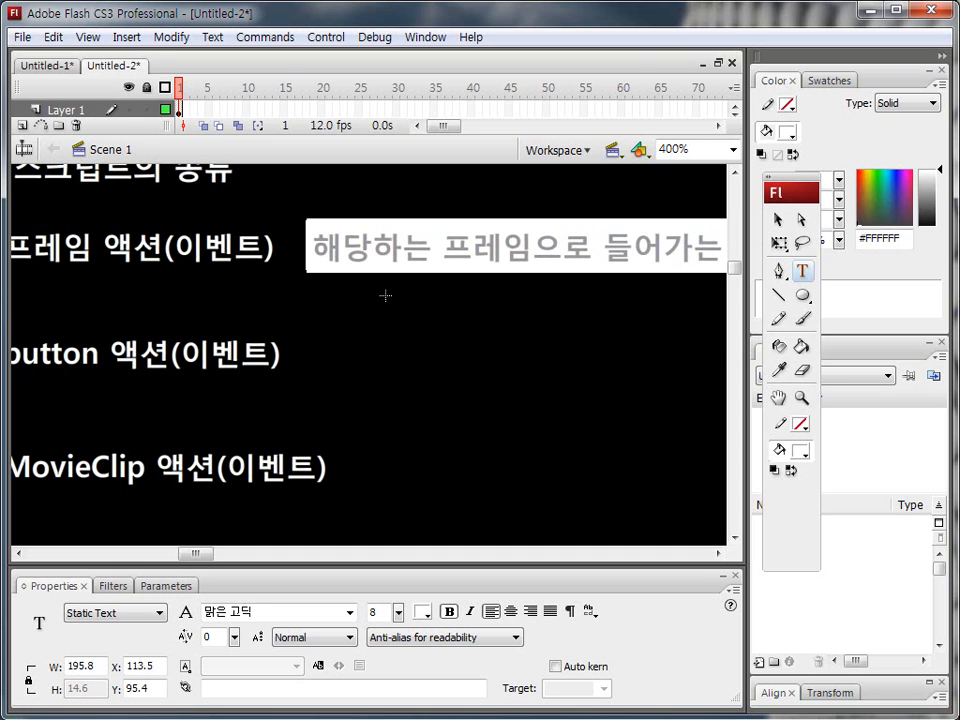
click(775, 220)
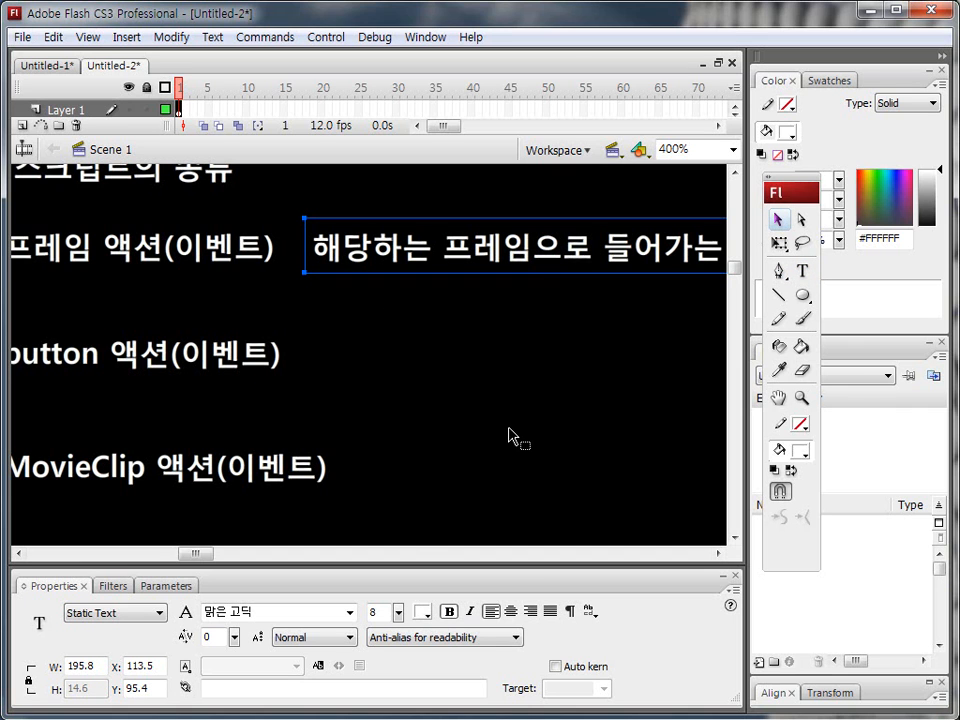
Set the font size of the frame event's description to 7
click(801, 398)
alt+click(440, 344)
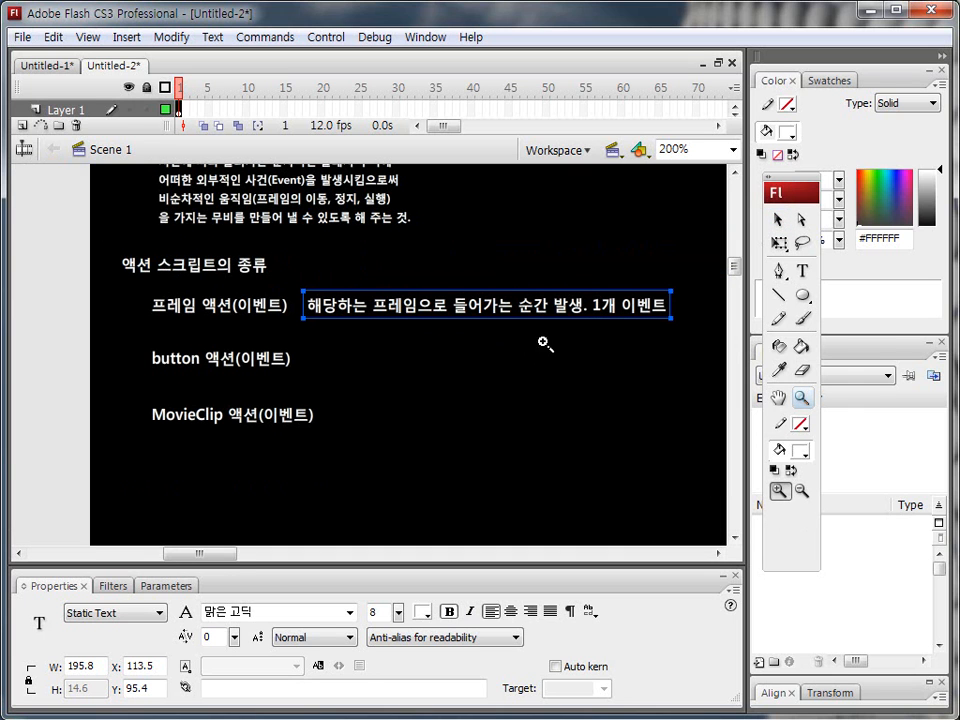
click(778, 221)
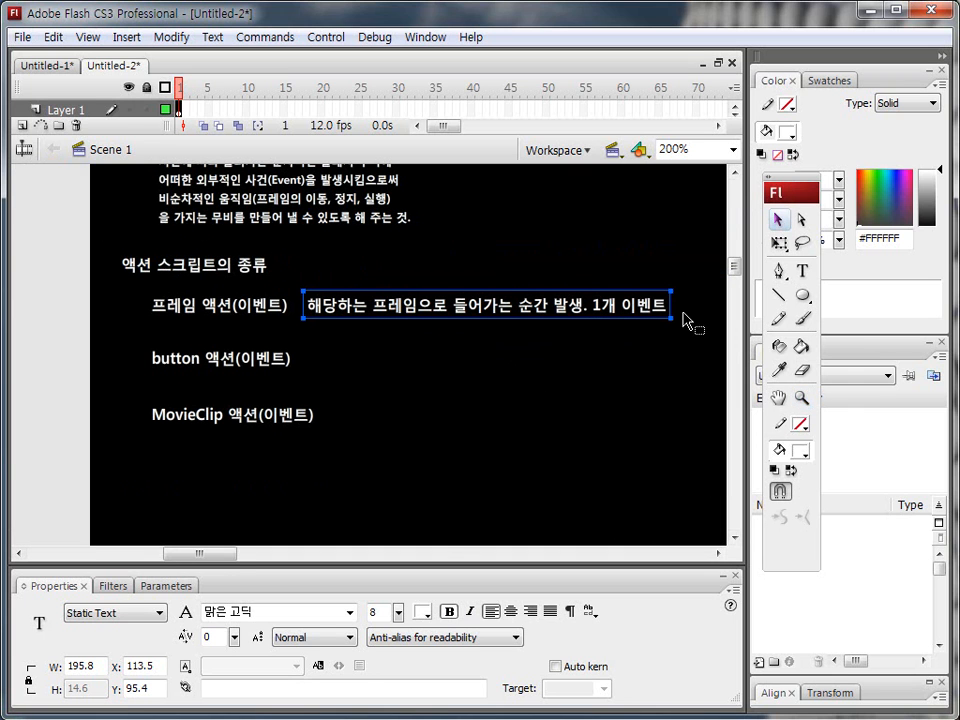
double_click(384, 612)
text(기)
key(Return)
Duplicate the frame description beside the button line at about X 114, Y 126 and replace the copy's text with "스테이지상"
drag(348, 300, 637, 352)
double_click(311, 364)
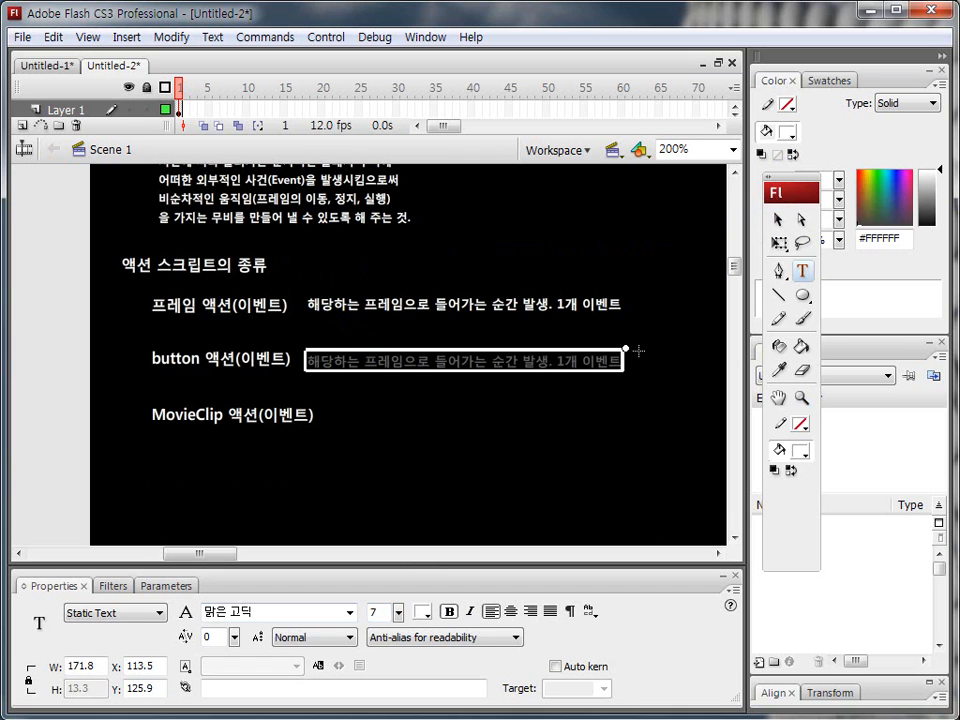
text(스테이)
text(상에서)
key(BackSpace)
text(있는)
key(BackSpace)
key(BackSpace)
key(BackSpace)
key(BackSpace)
key(BackSpace)
text(지상)
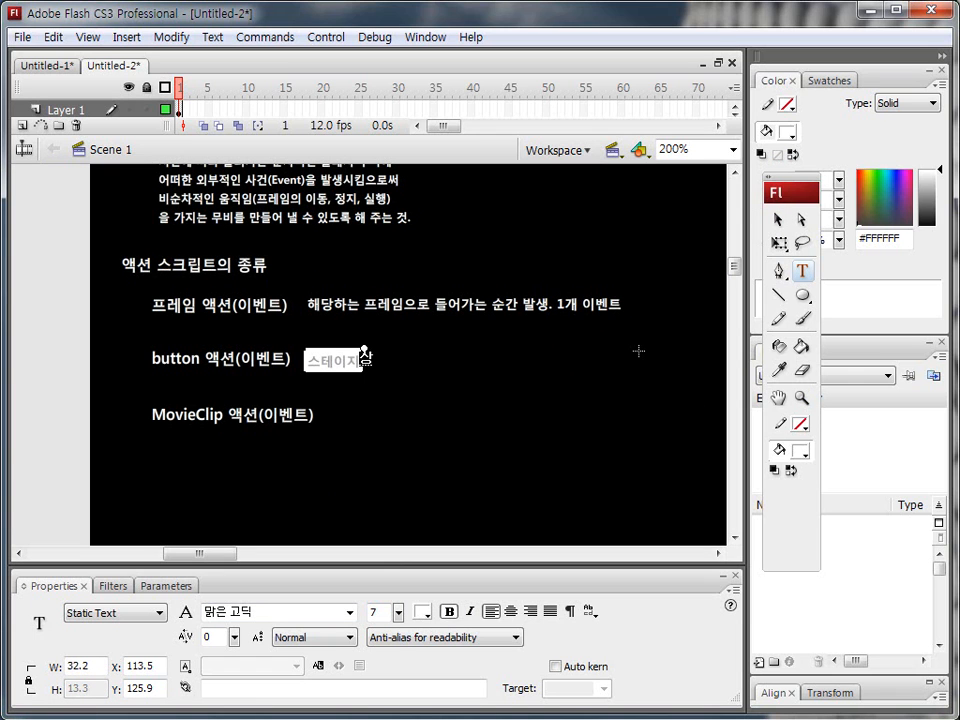
Complete the button event's description to read "스테이지상에 있는 버튼 인스턴스를 마우스로 선택할 때 발생. 8개의 이벤트"
text(에 있는 트)
text(버튼 이)
key(BackSpace)
key(BackSpace)
key(BackSpace)
text(인스턴스를 마)
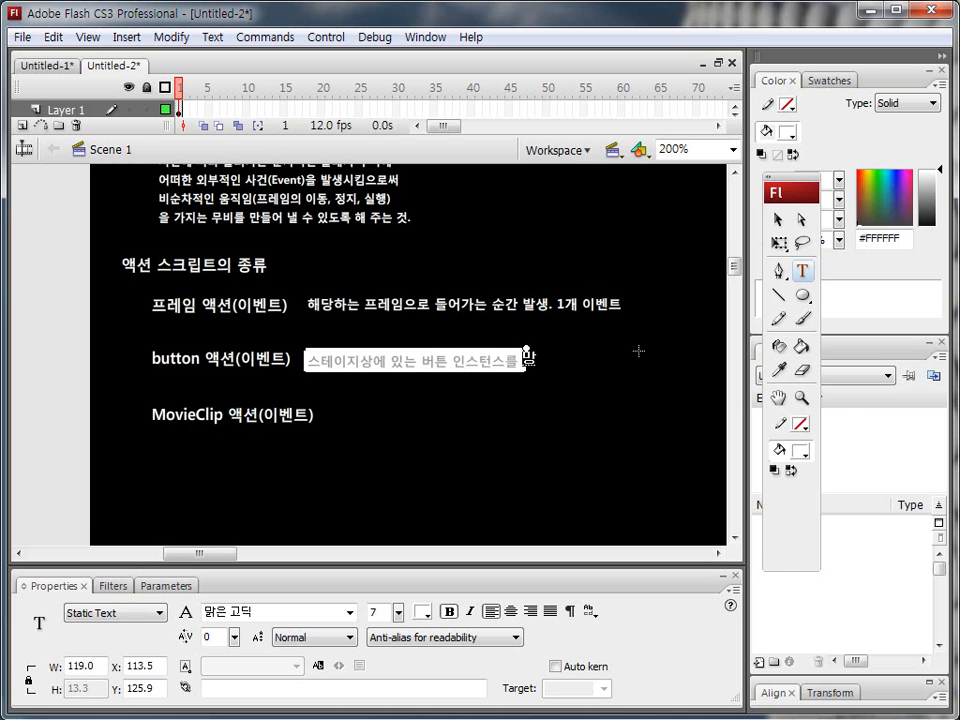
text(우스로선택할 때 발)
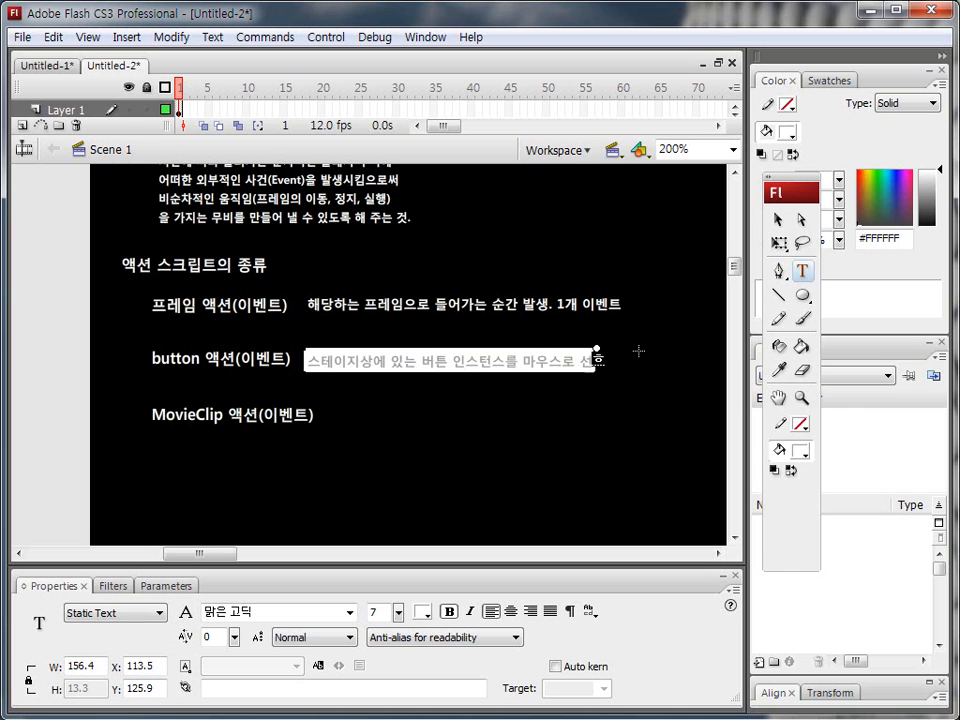
text(생. )
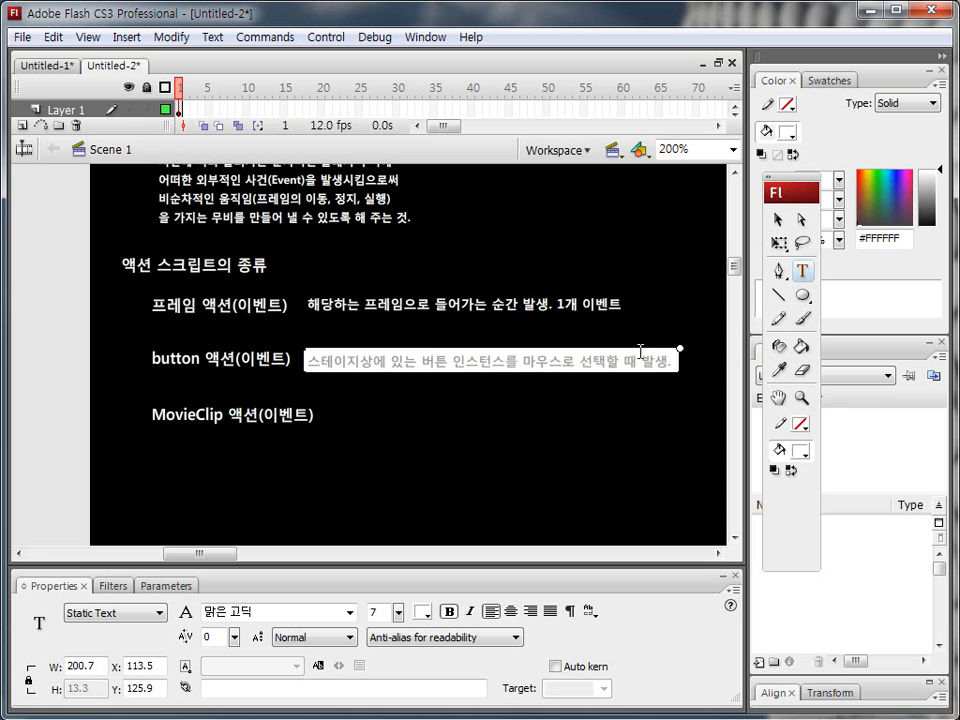
text(9개 ㅇ)
key(BackSpace)
key(BackSpace)
key(BackSpace)
key(BackSpace)
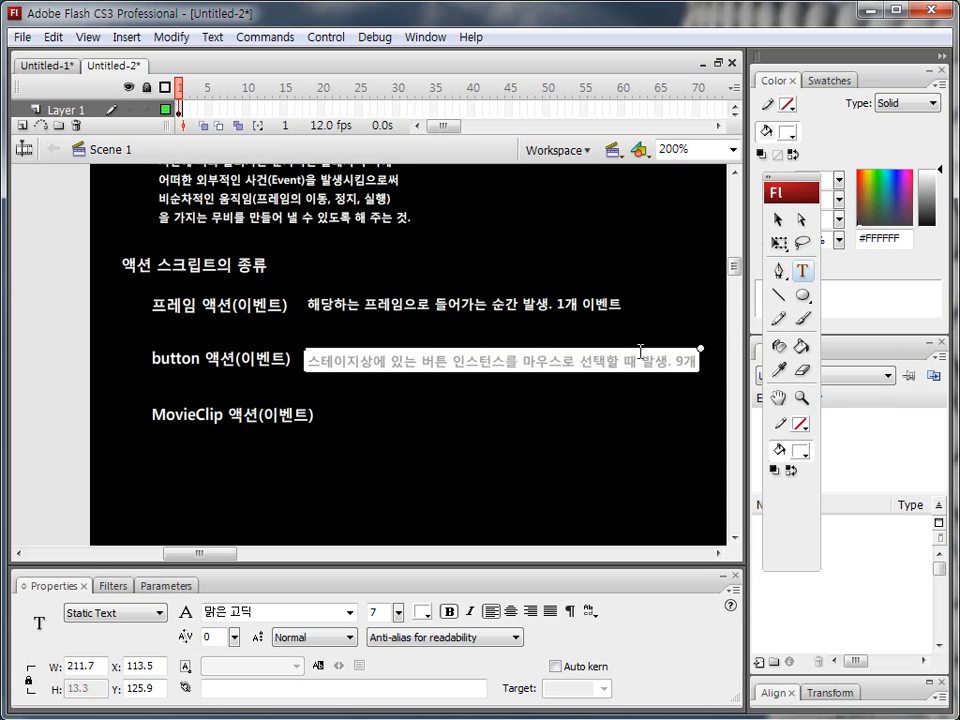
text(8개의 이벤트)
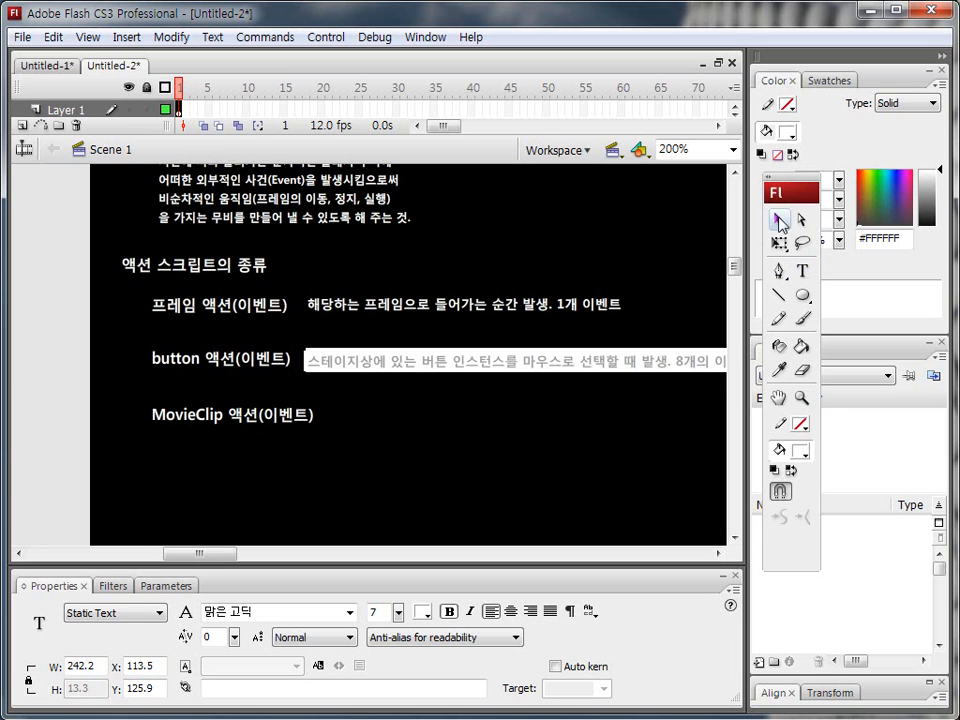
Duplicate the button description beside the MovieClip line at about X 126, Y 155, changing its opening to "특정 프레임상에 무비클립 인스턴스가 있을때 발생"
click(778, 219)
drag(342, 373, 673, 413)
double_click(373, 420)
text(특정 프레임)
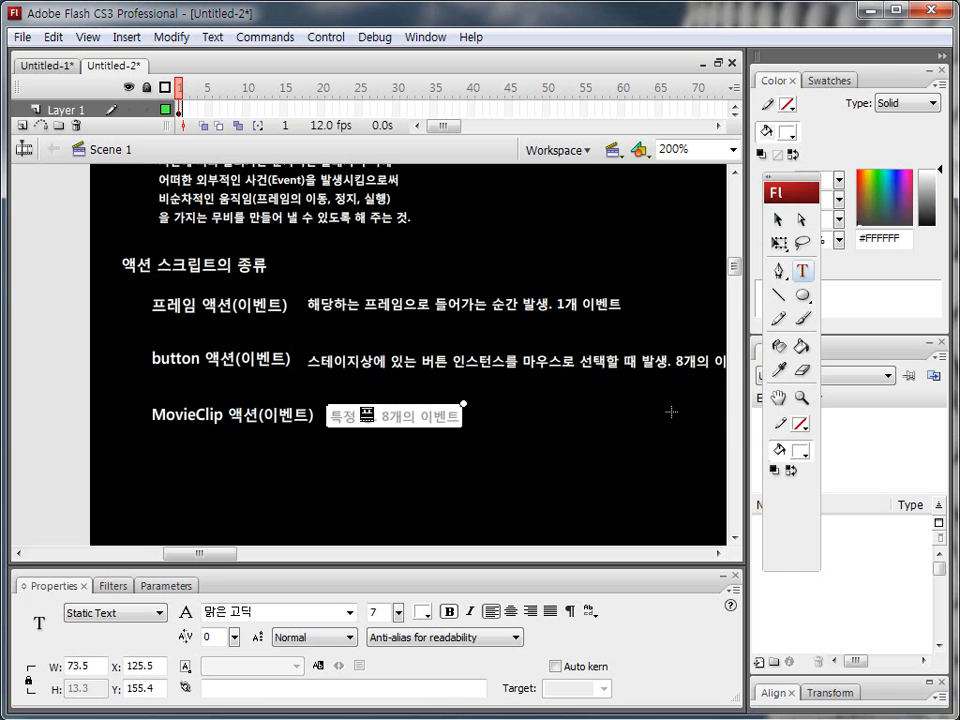
key(BackSpace)
key(BackSpace)
text(레임상)
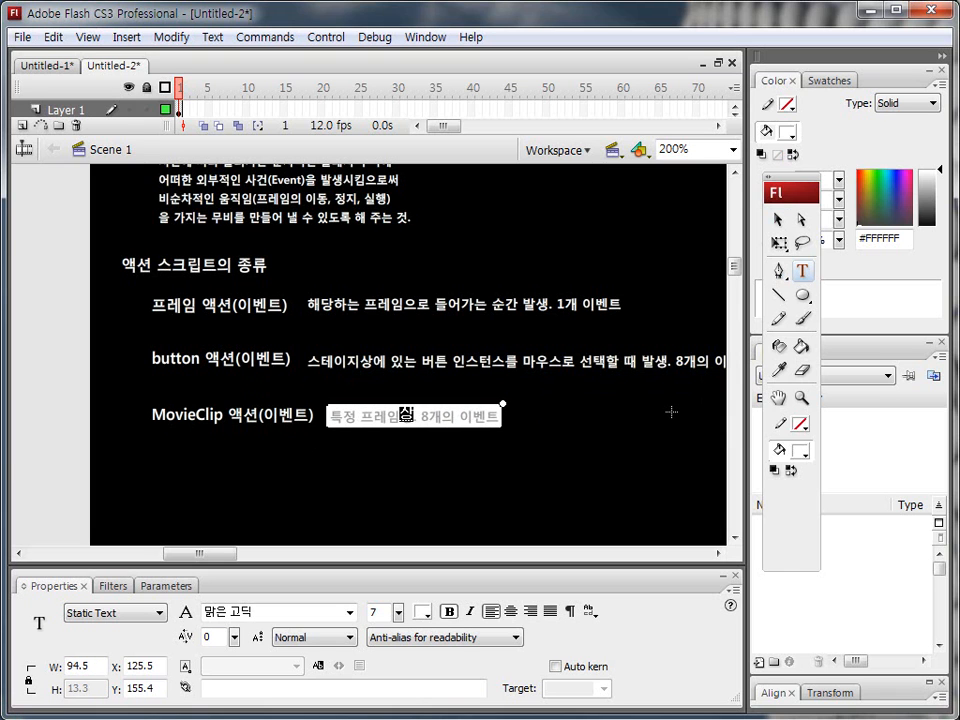
text(에 무비클생.)
key(BackSpace)
key(BackSpace)
text(립 인스턴스가 있을때 발생, 생)
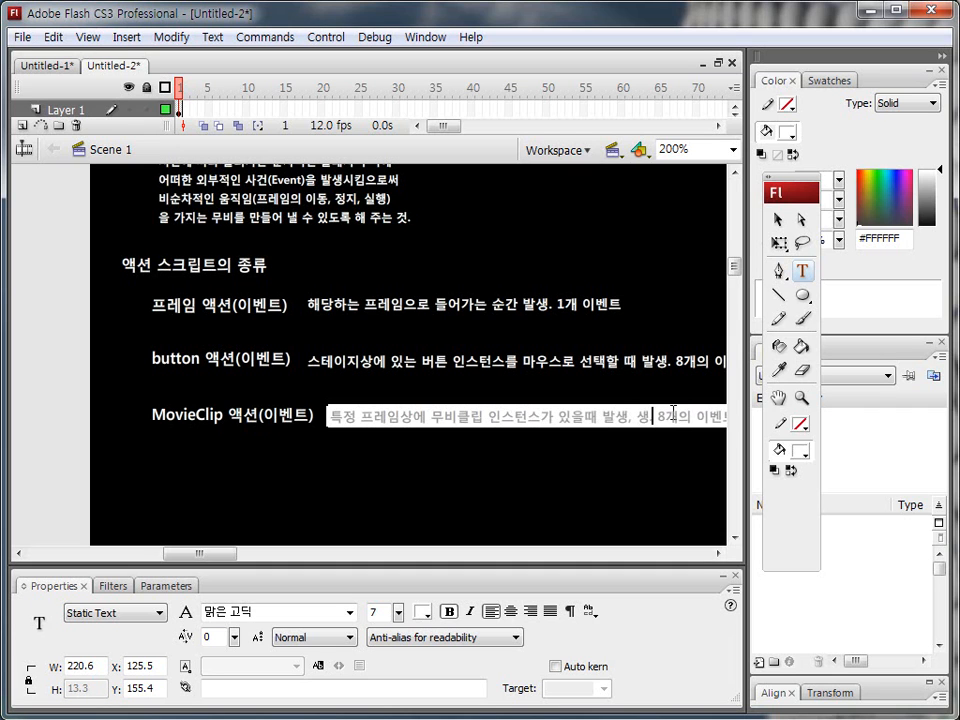
Correct the end of the MovieClip description to read "발생. 9개의 이벤트"
key(Delete)
key(Delete)
key(BackSpace)
key(BackSpace)
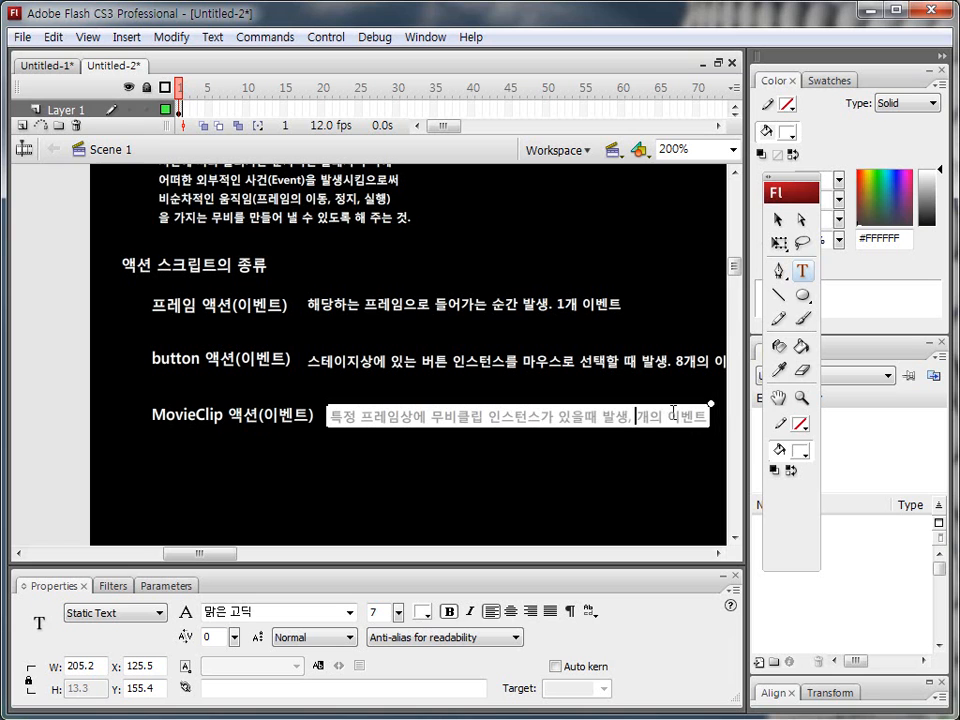
key(BackSpace)
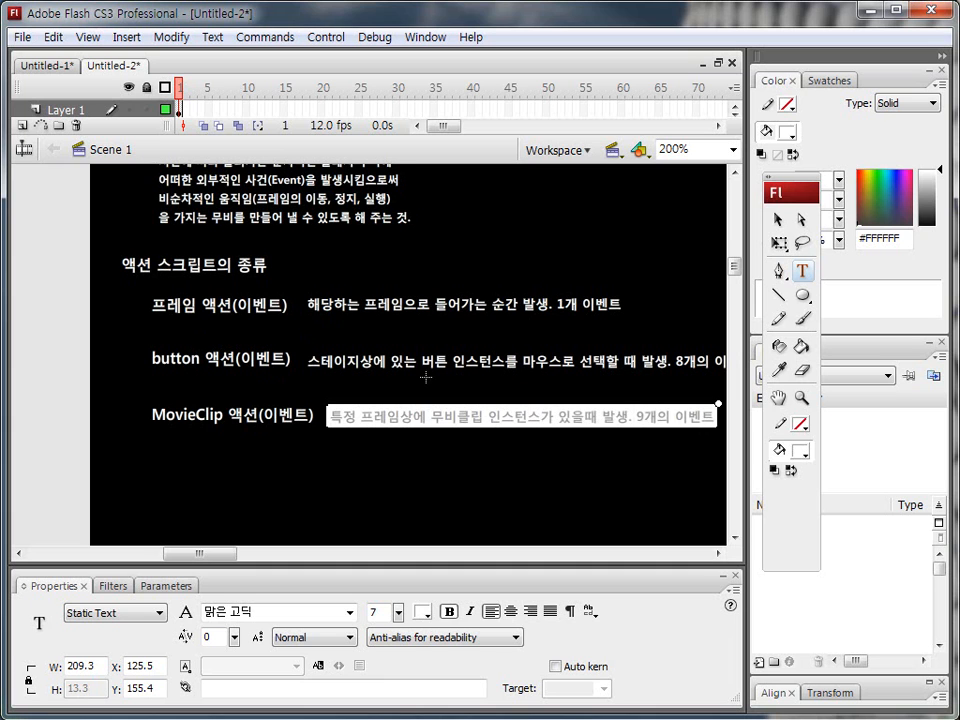
key(Escape)
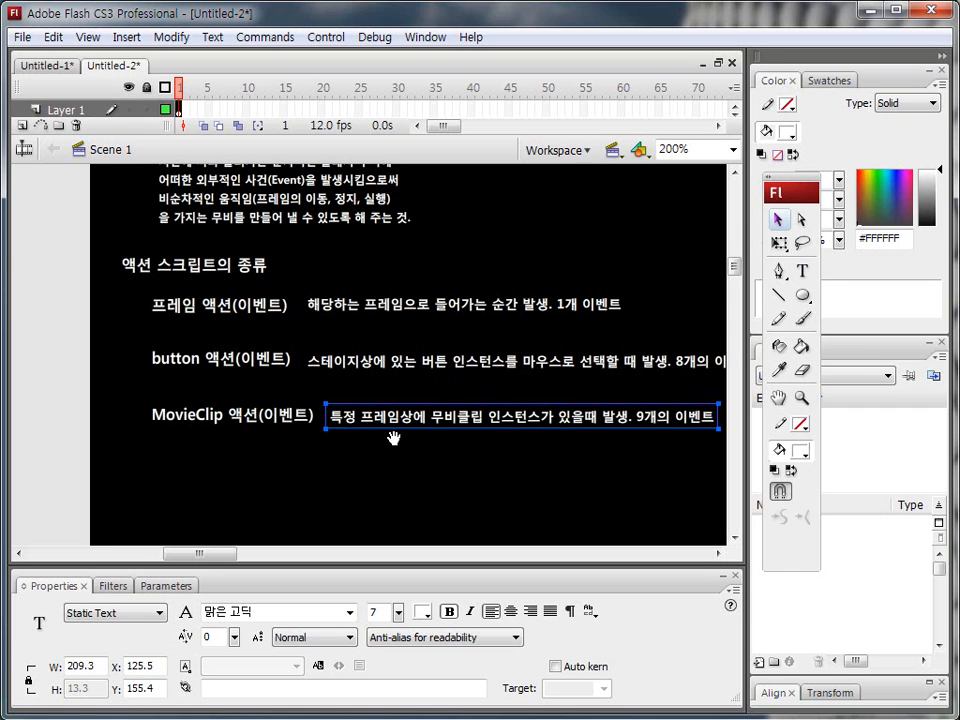
Duplicate the "액션 스크립트의 종류" heading below the MovieClip line at about X 15, Y 186, changing the copy to "액션 스크립트의 표현기법"
drag(394, 437, 392, 379)
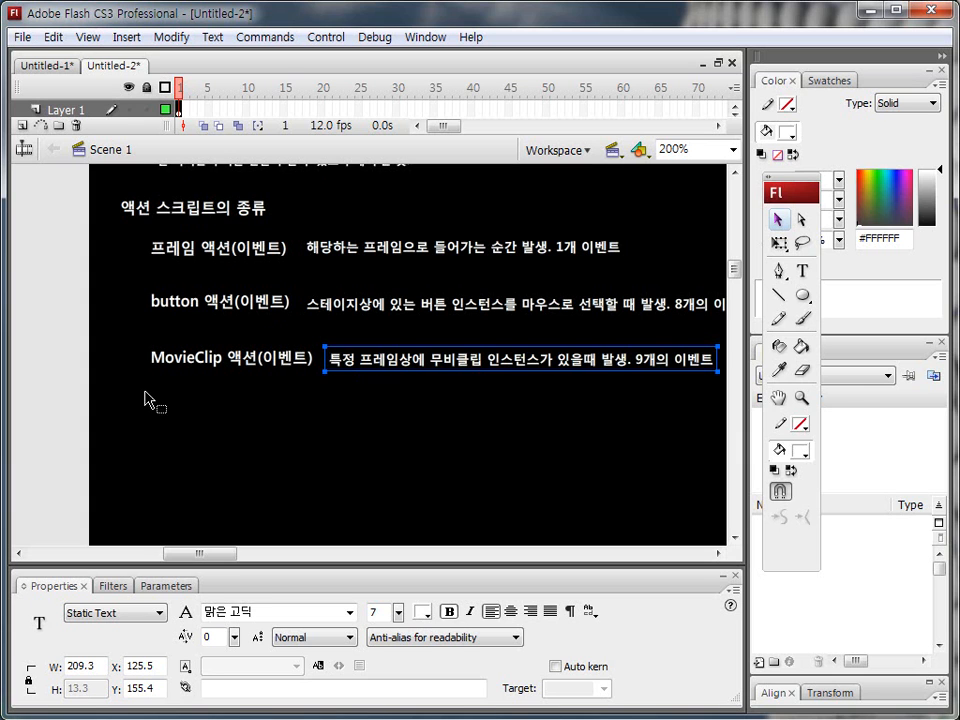
drag(172, 215, 170, 426)
key(t)
drag(236, 418, 286, 408)
text(vygu)
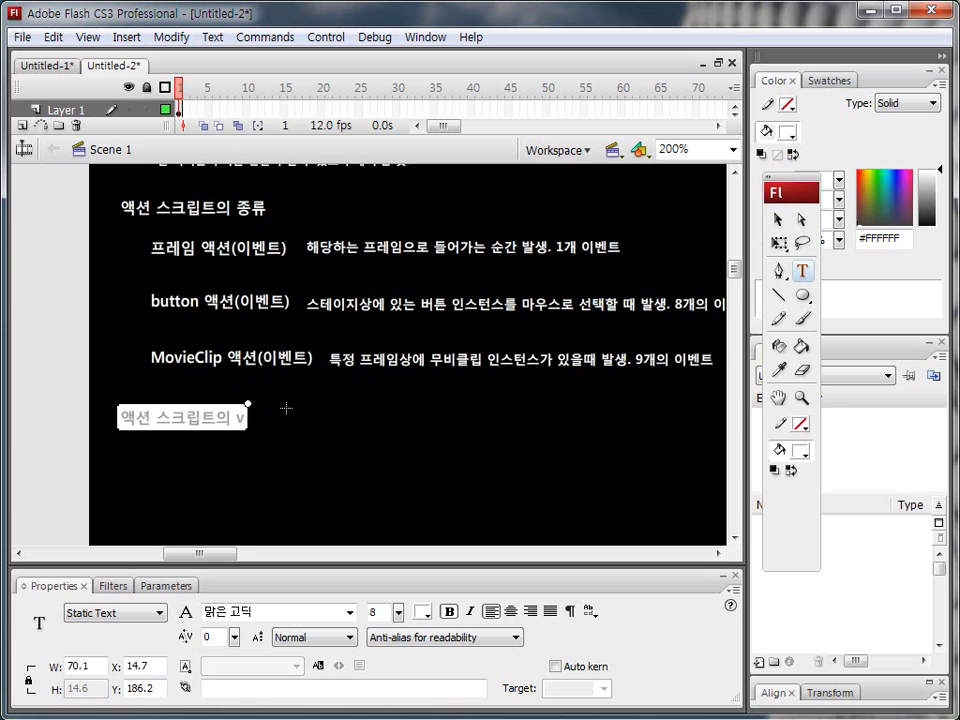
key(BackSpace)
key(BackSpace)
key(BackSpace)
key(BackSpace)
text(vygu)
key(BackSpace)
key(BackSpace)
key(BackSpace)
key(BackSpace)
text(vygusrlqjq)
Duplicate the "액션 스크립트의 표현기법" heading below itself at about X 31, Y 212, replacing the copy's text with "프레임액션을 이용한 stop() 표현기법"
click(778, 219)
drag(208, 422, 225, 476)
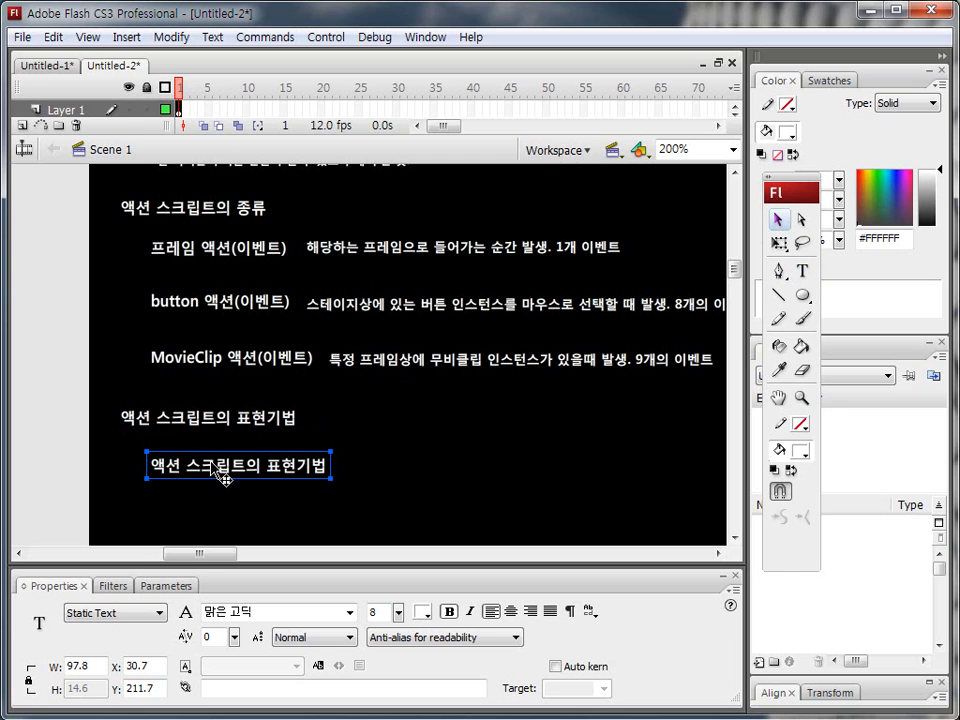
double_click(152, 463)
drag(152, 463, 372, 467)
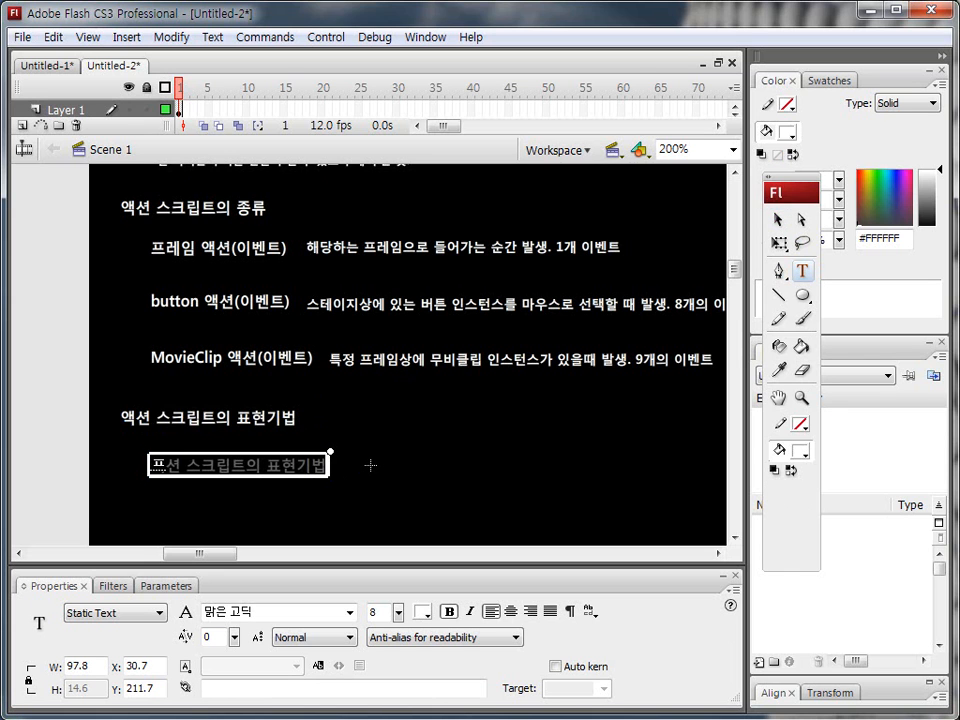
text(프레)
text(임ㅎ)
text(액션을 )
text(이용한 stop)
text(())
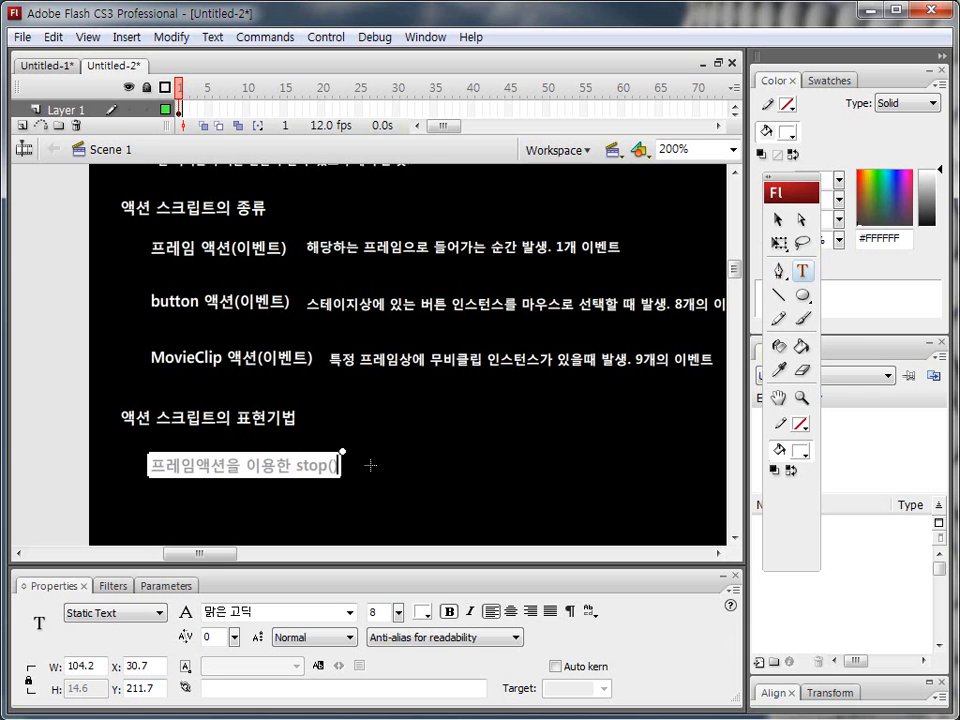
text( 표현기법)
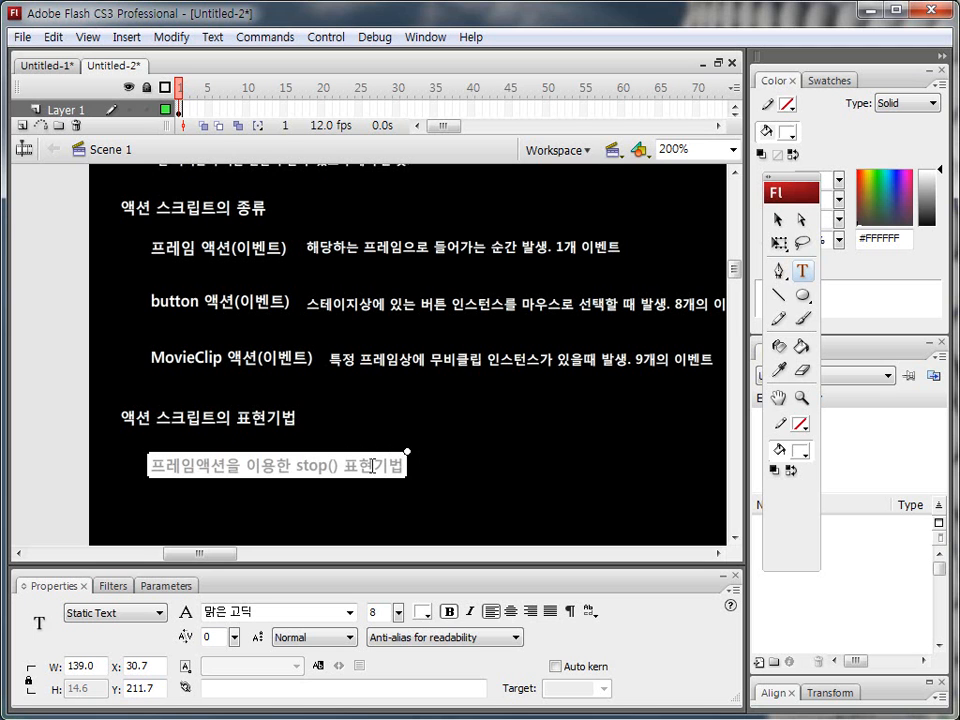
Duplicate the frame-action stop() line beside itself at about X 180, Y 212 and replace the copy's text with "stop();"
click(778, 219)
click(470, 488)
drag(452, 480, 441, 377)
drag(288, 372, 559, 377)
double_click(503, 373)
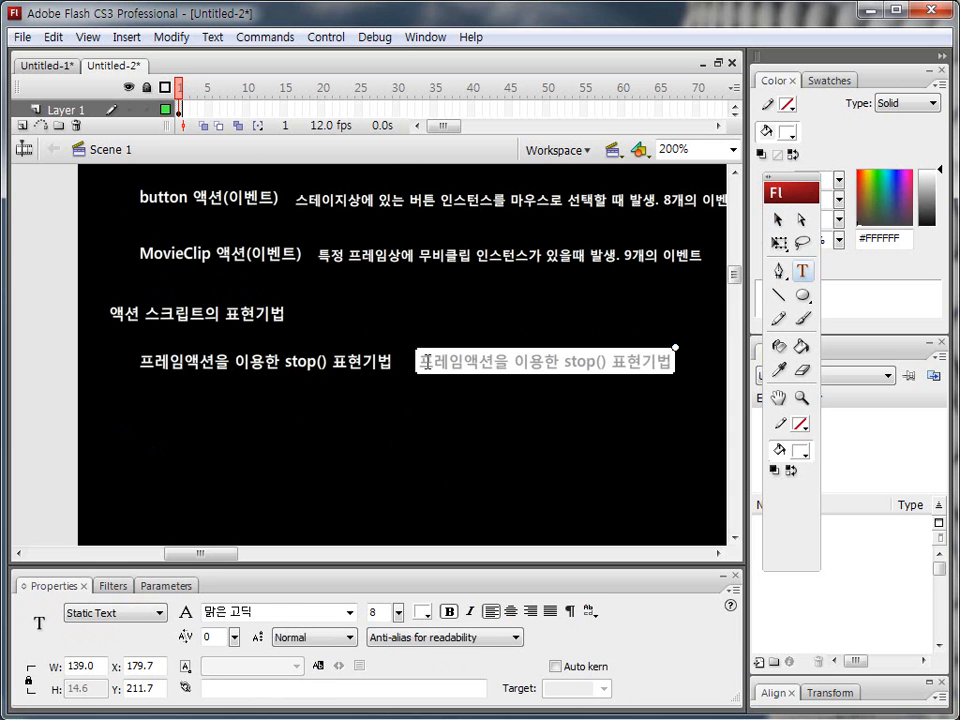
drag(419, 363, 643, 363)
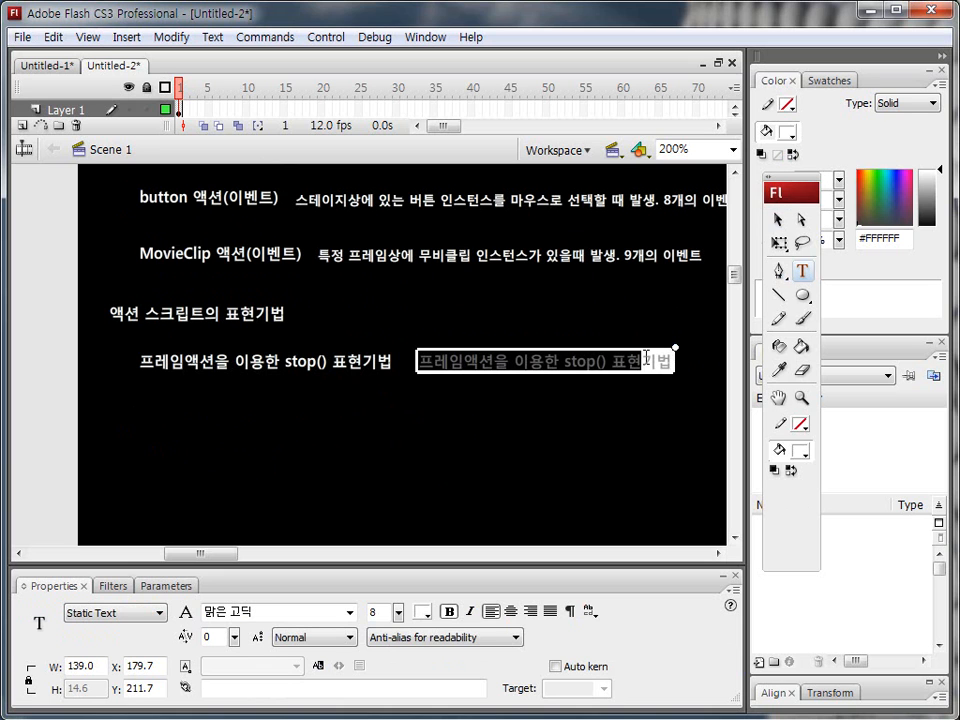
key(BackSpace)
text(stop();)
key(Delete)
key(Delete)
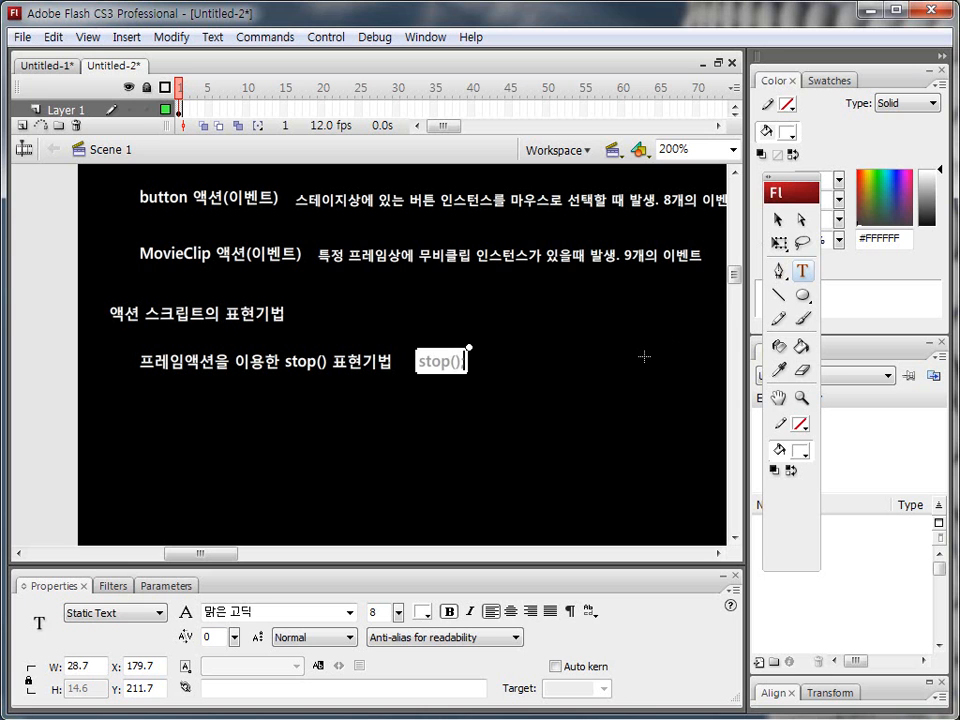
Color the "stop();" text red (#FF0000) and move it farther from its label, to about X 199
click(778, 219)
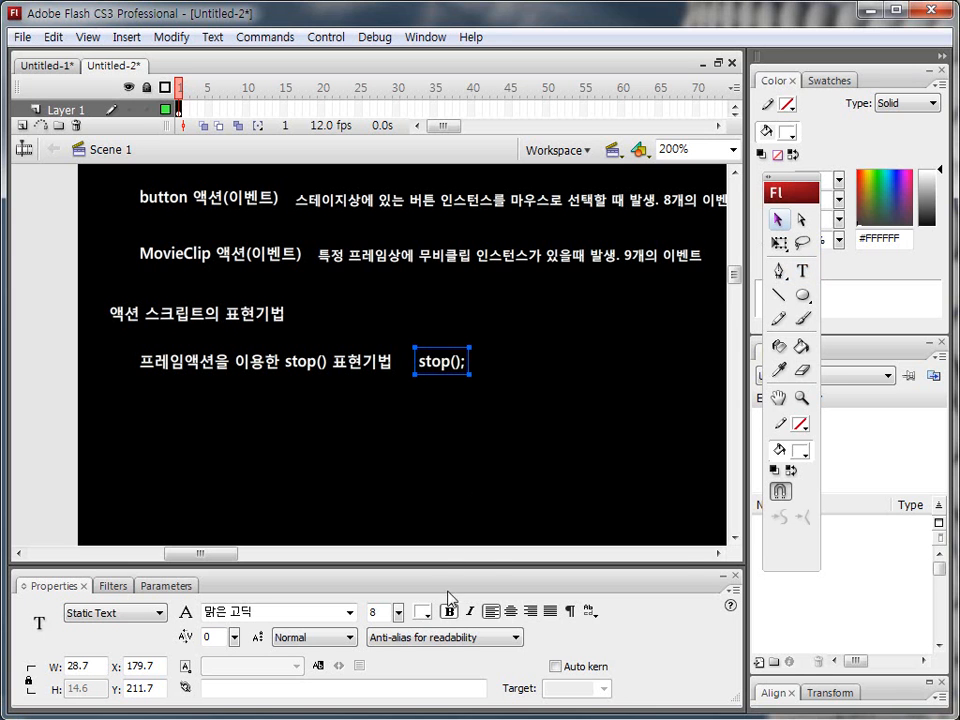
click(422, 613)
click(436, 526)
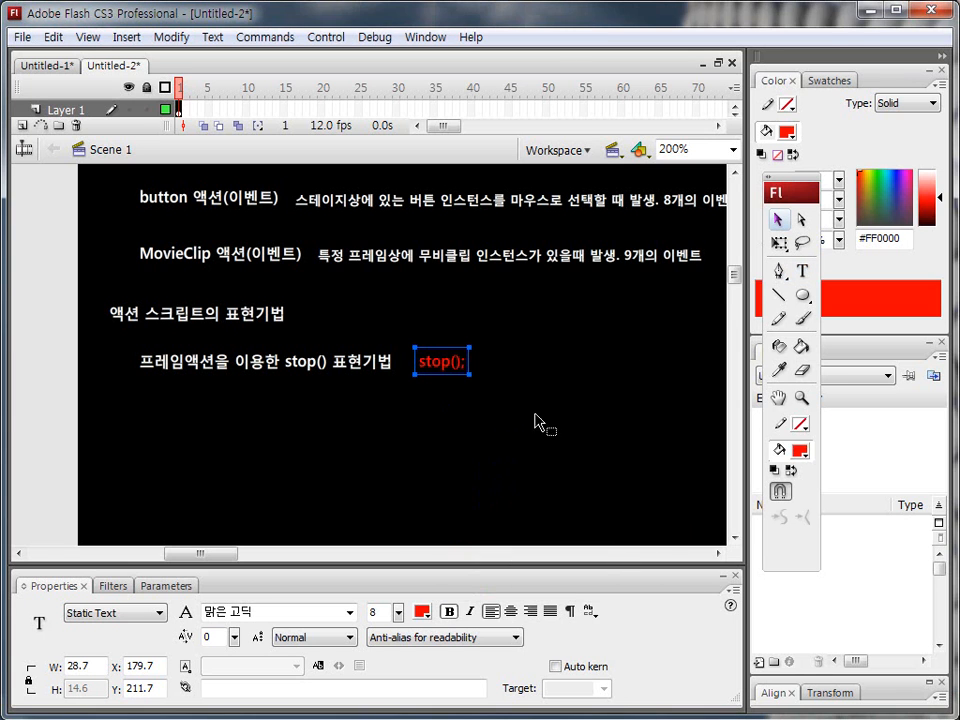
click(471, 390)
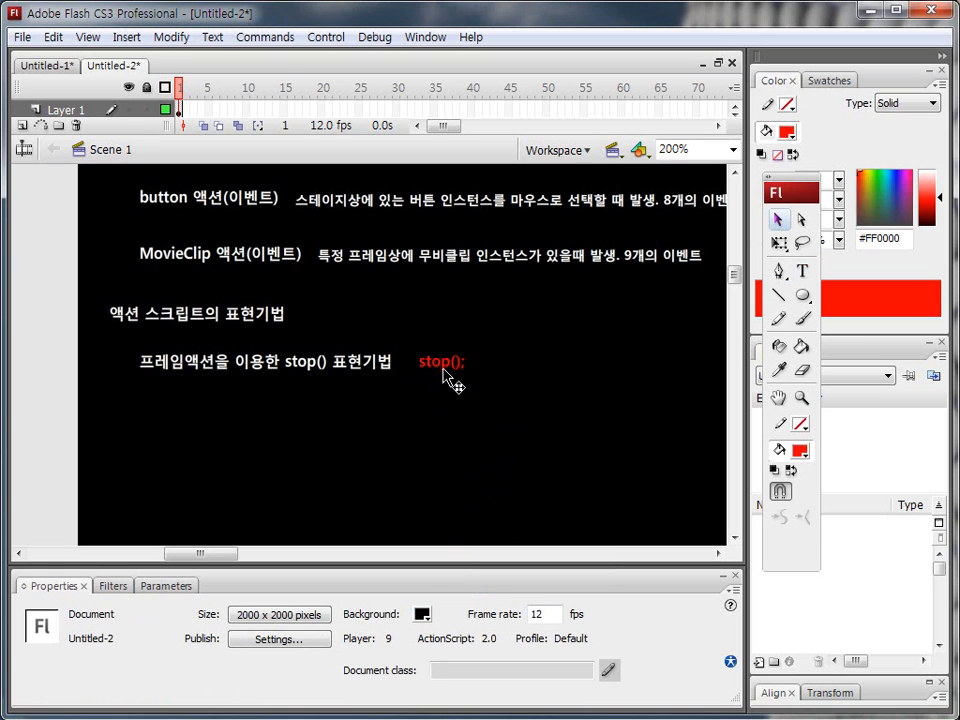
drag(441, 363, 476, 367)
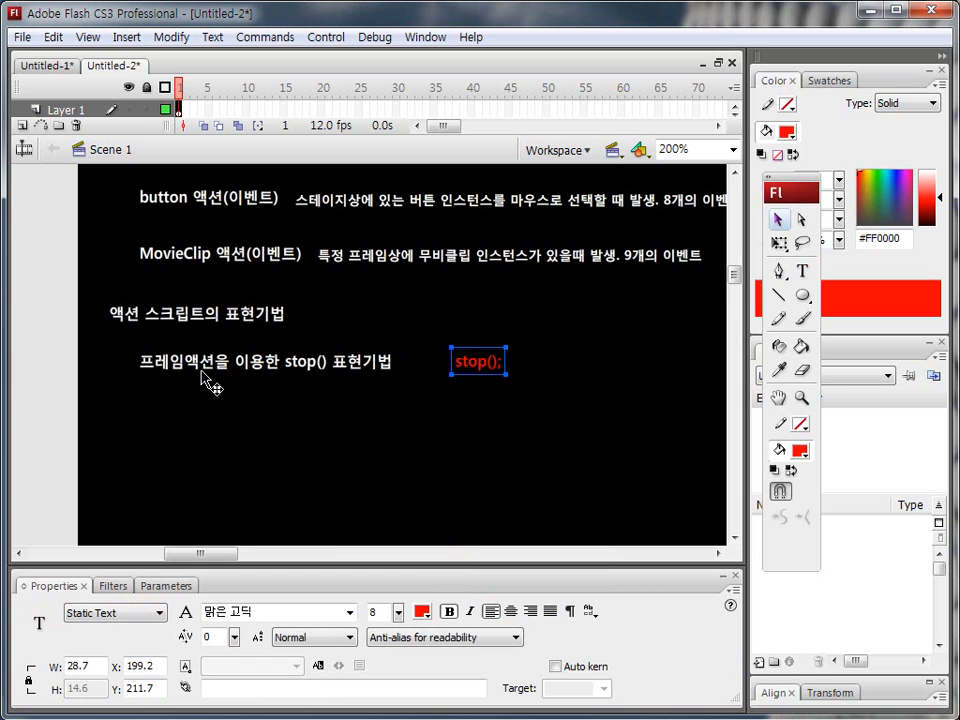
Duplicate the frame-action stop() label below itself at about X 31, Y 247, changing the copy to "버튼 액션을 이용한 stop() 표현기법"
drag(165, 378, 112, 417)
double_click(184, 430)
text(qjxms)
key(BackSpace)
key(BackSpace)
key(BackSpace)
key(BackSpace)
key(BackSpace)
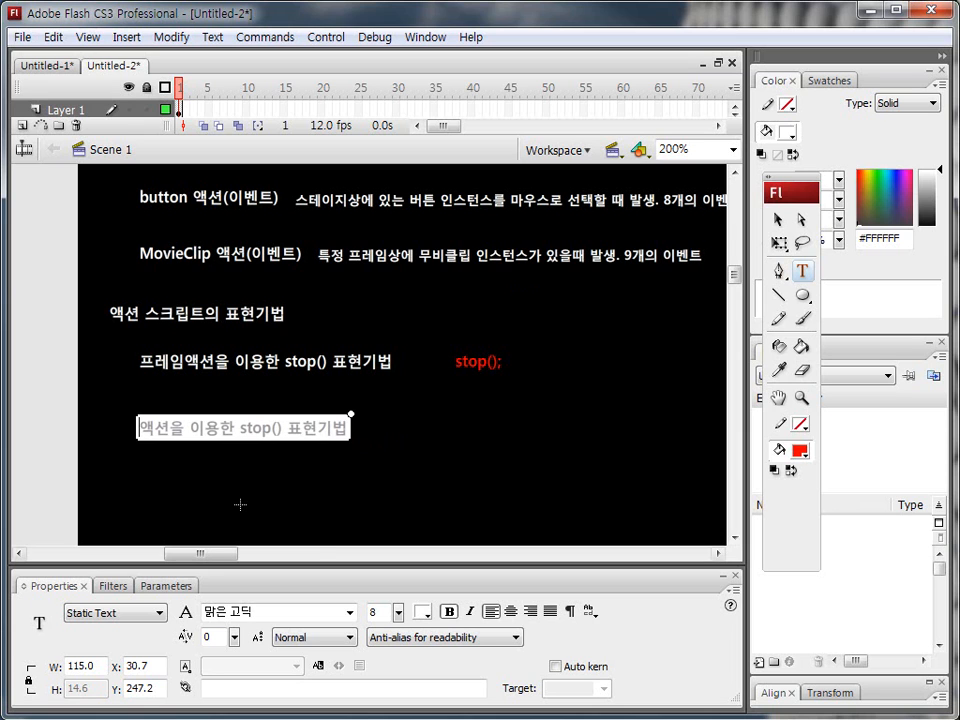
text(qjxm)
key(BackSpace)
key(BackSpace)
key(BackSpace)
key(BackSpace)
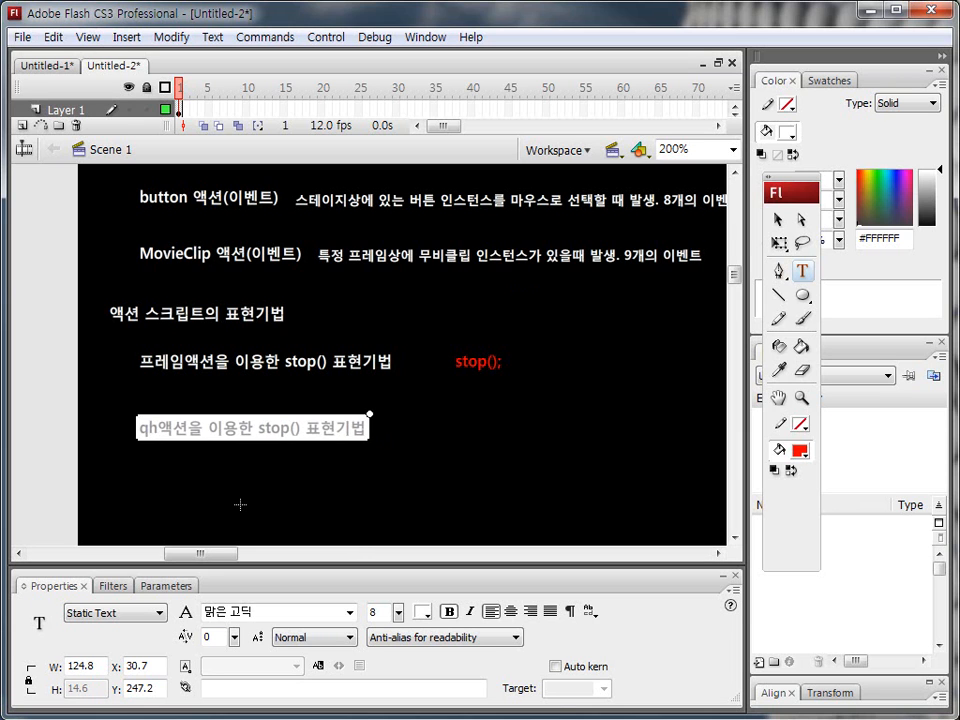
text(버튼)
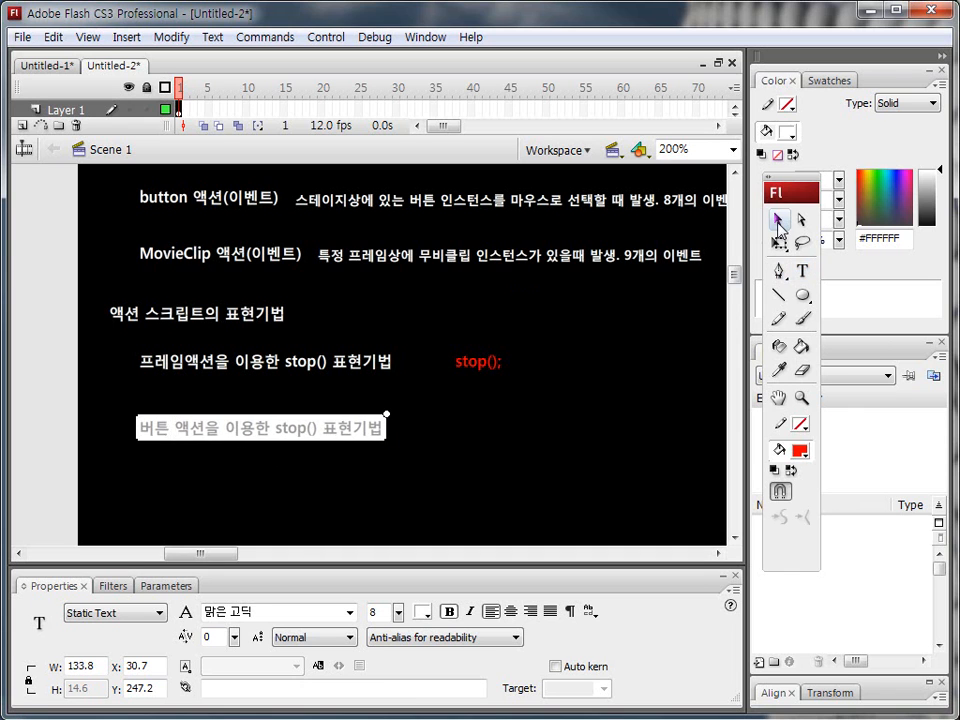
Duplicate the red "stop();" beside the button-action label at about X 199, Y 248, replacing it with the three-line code "on(event) { 액션코드; }"
click(778, 219)
click(478, 364)
drag(475, 370, 475, 437)
key(t)
double_click(463, 427)
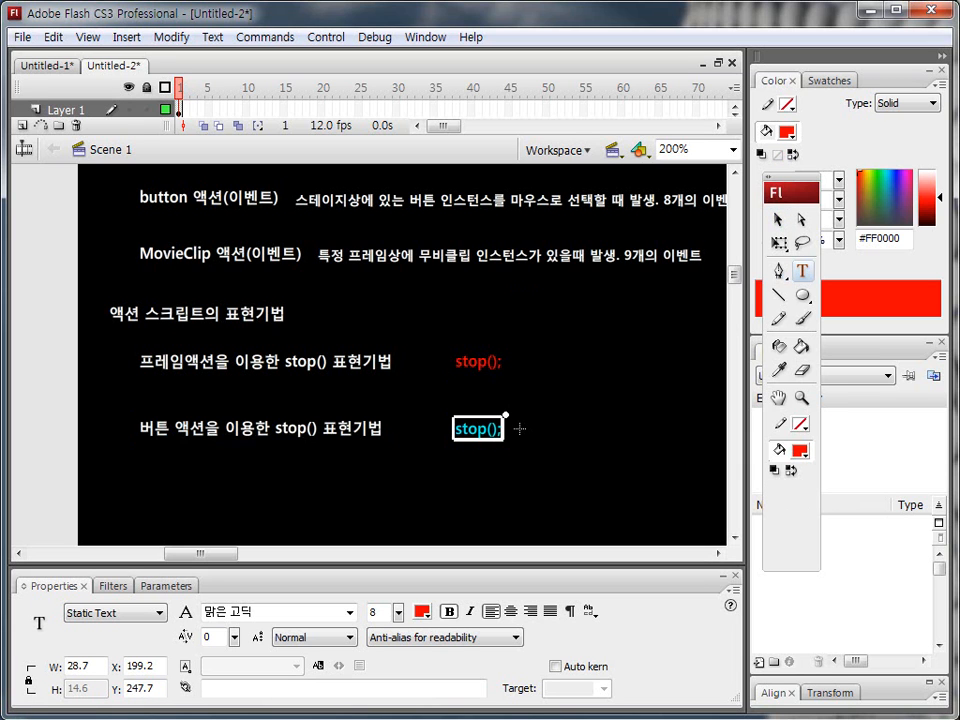
text(on(Ev)
key(BackSpace)
key(BackSpace)
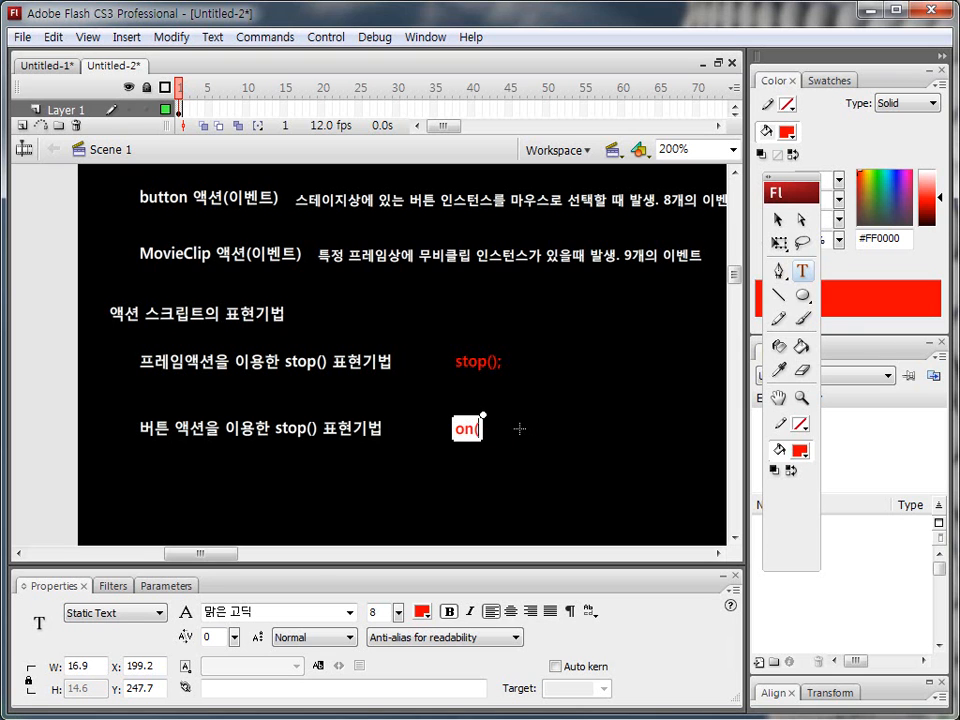
text(event) {)
key(Return)
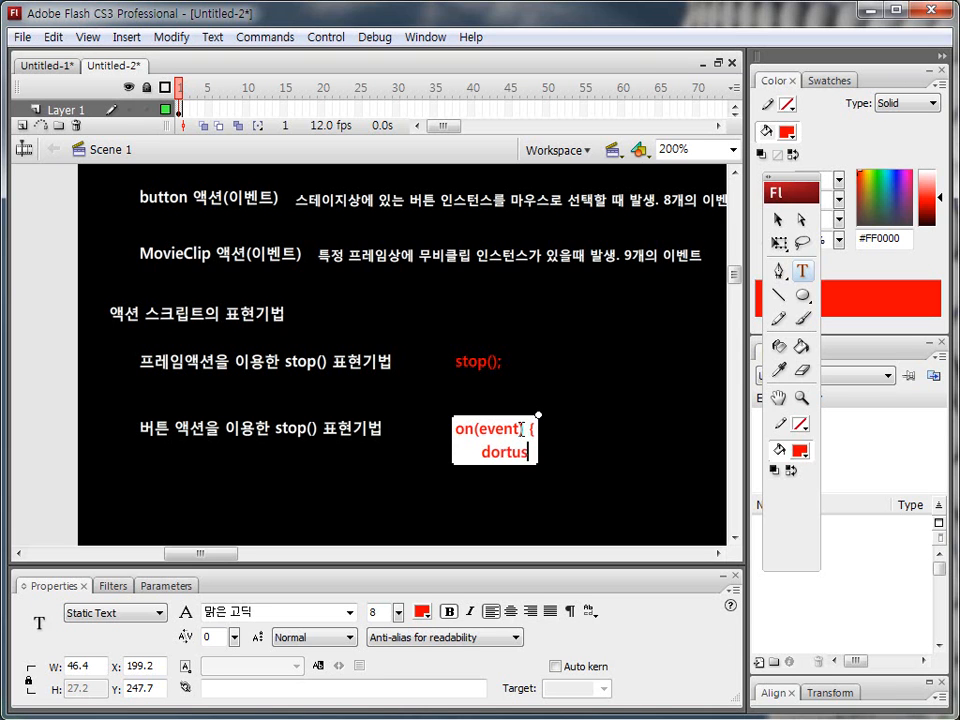
key(BackSpace)
key(BackSpace)
text(액션코드;)
key(Return)
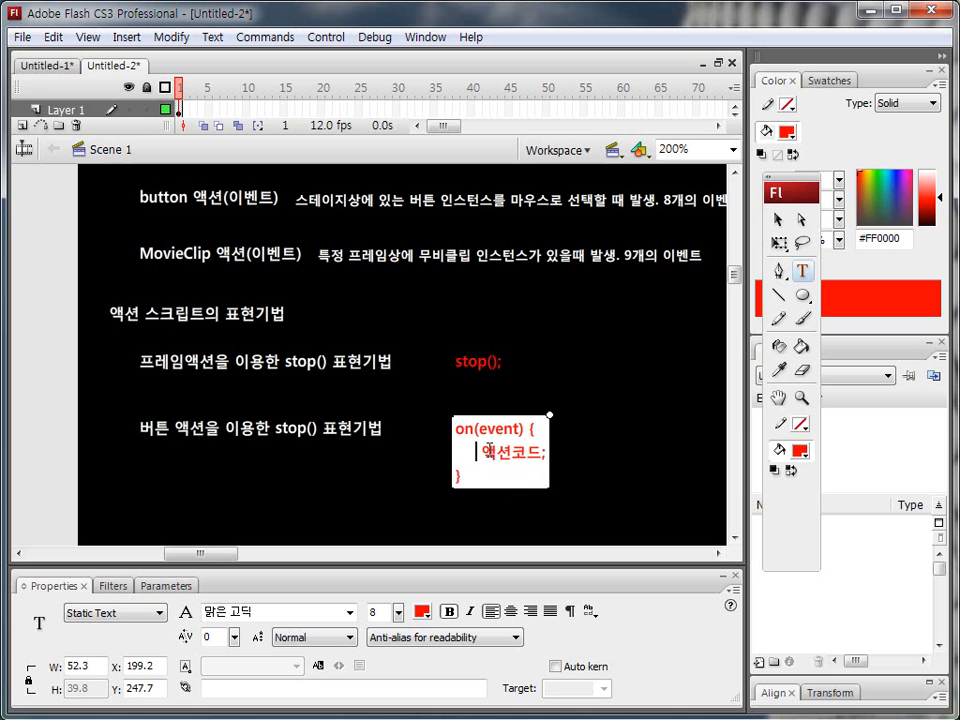
Replace the "액션코드" placeholder inside the on(event) block with "stop()"
drag(478, 452, 541, 455)
text(ㄴ새)
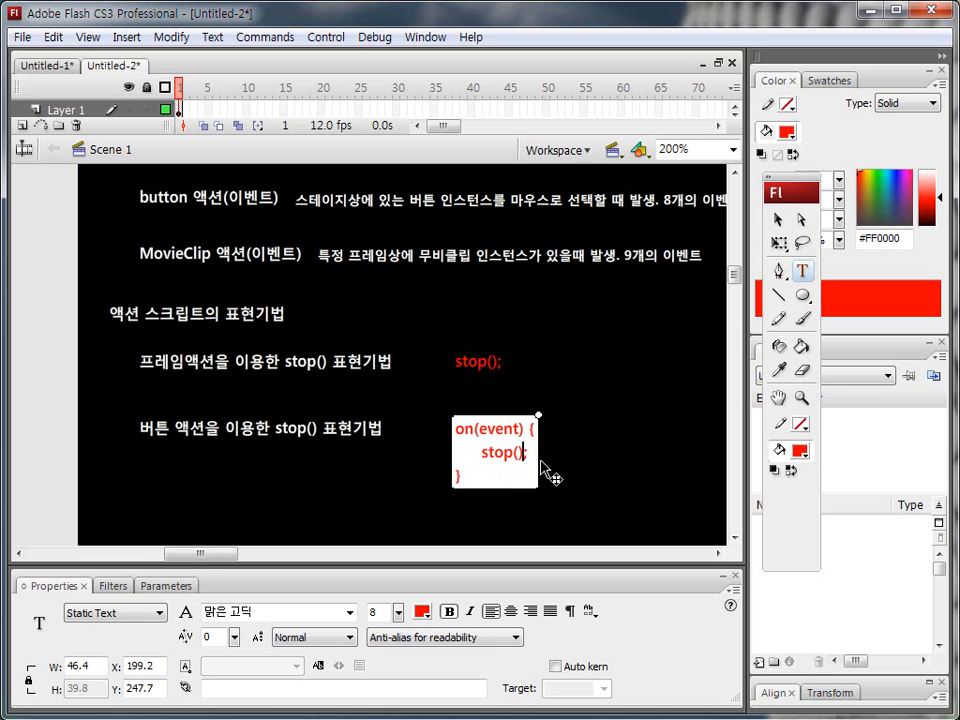
key(Escape)
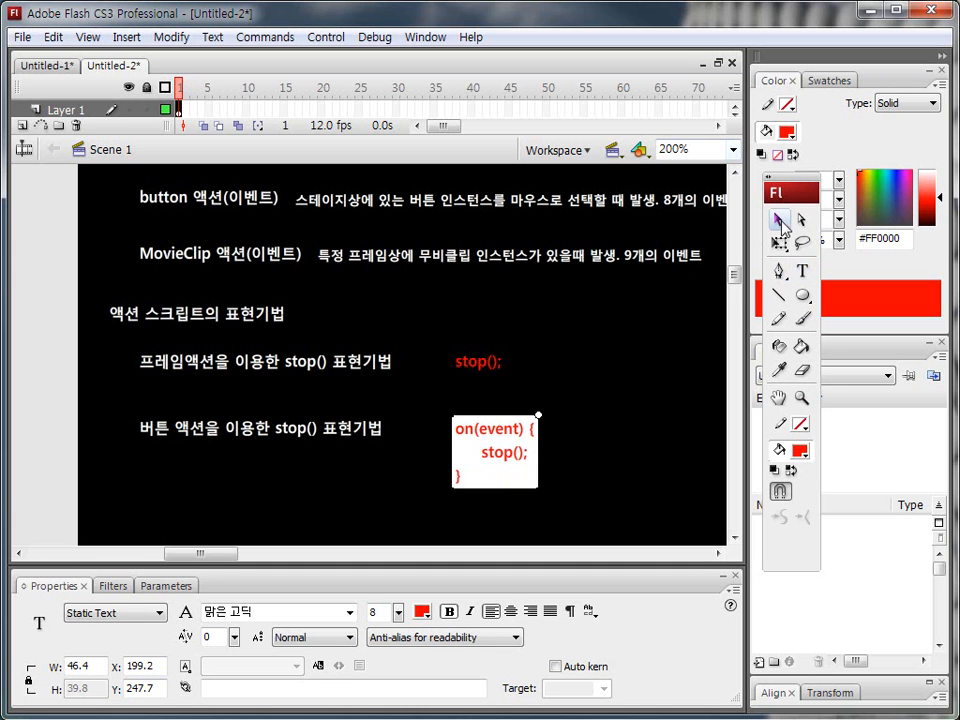
Duplicate the button-action label and its on(event) code block together below the originals, at about X 31, Y 315
scroll(589, 430, down, 3)
drag(131, 292, 608, 396)
drag(289, 332, 286, 456)
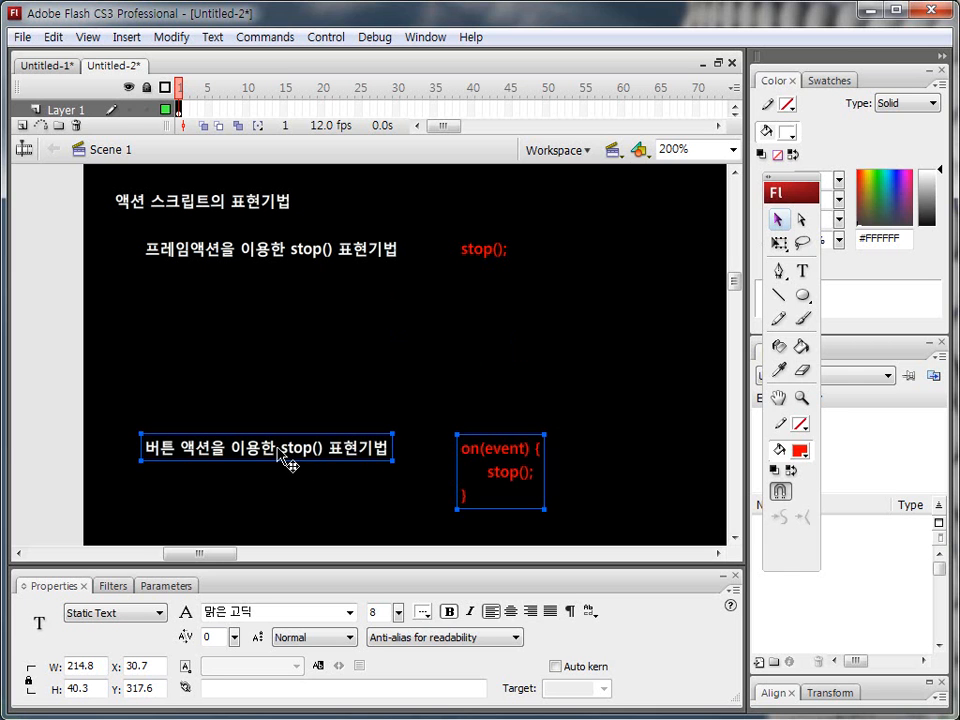
key(ctrl+z)
drag(225, 336, 122, 442)
Replace "버튼" with "무비클립" in the duplicated label so it reads "무비클립 액션을 이용한 stop() 표현기법"
double_click(174, 444)
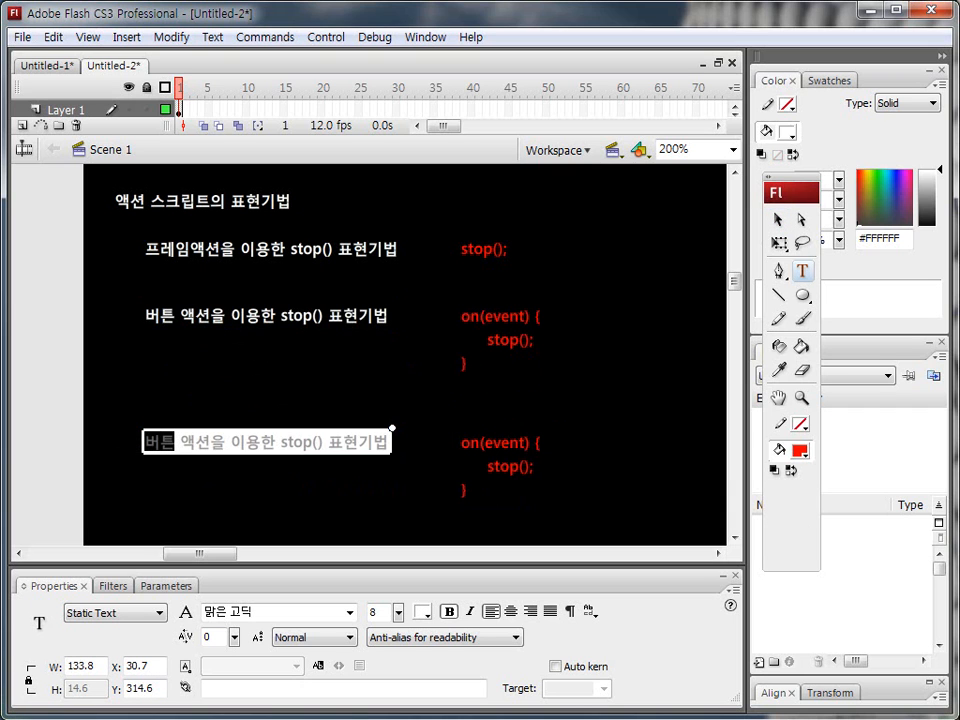
text(anq)
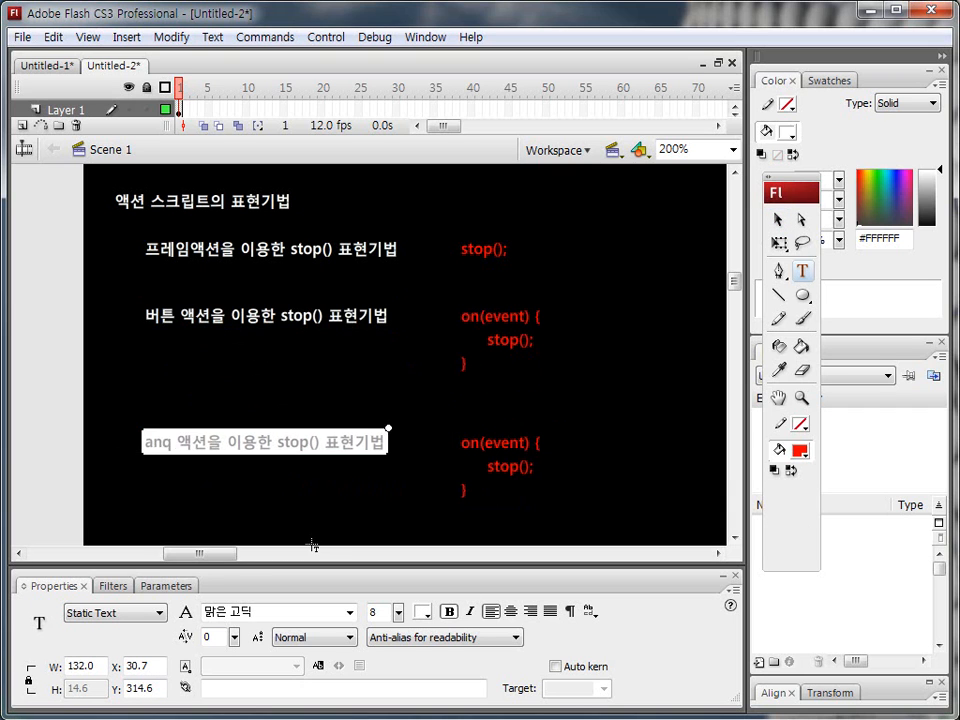
key(BackSpace)
key(BackSpace)
key(BackSpace)
text(무비)
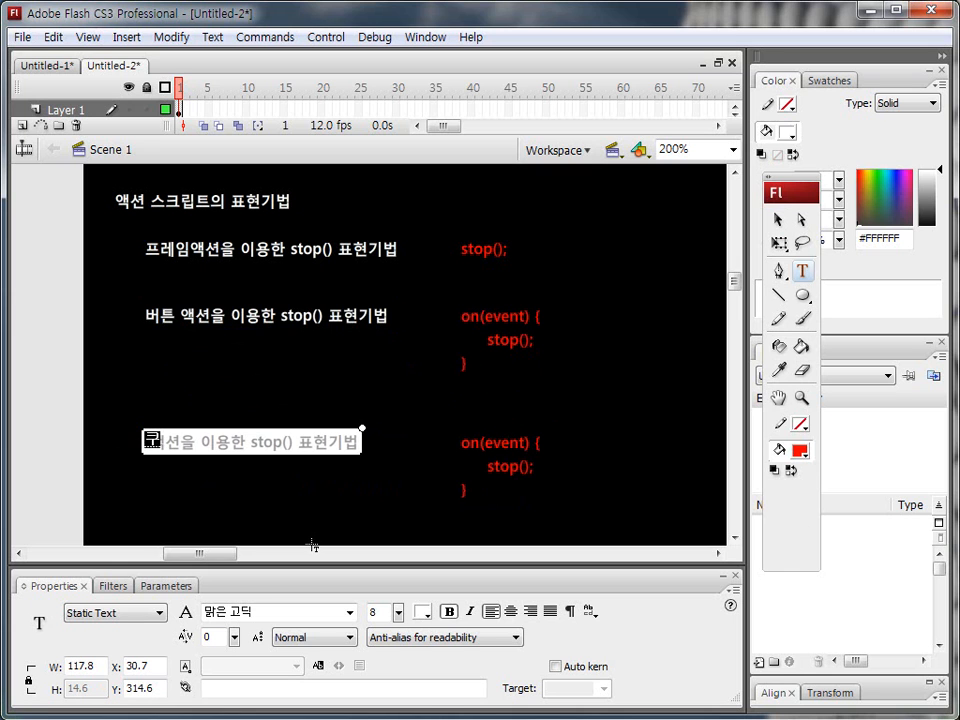
key(BackSpace)
key(BackSpace)
key(BackSpace)
text(무)
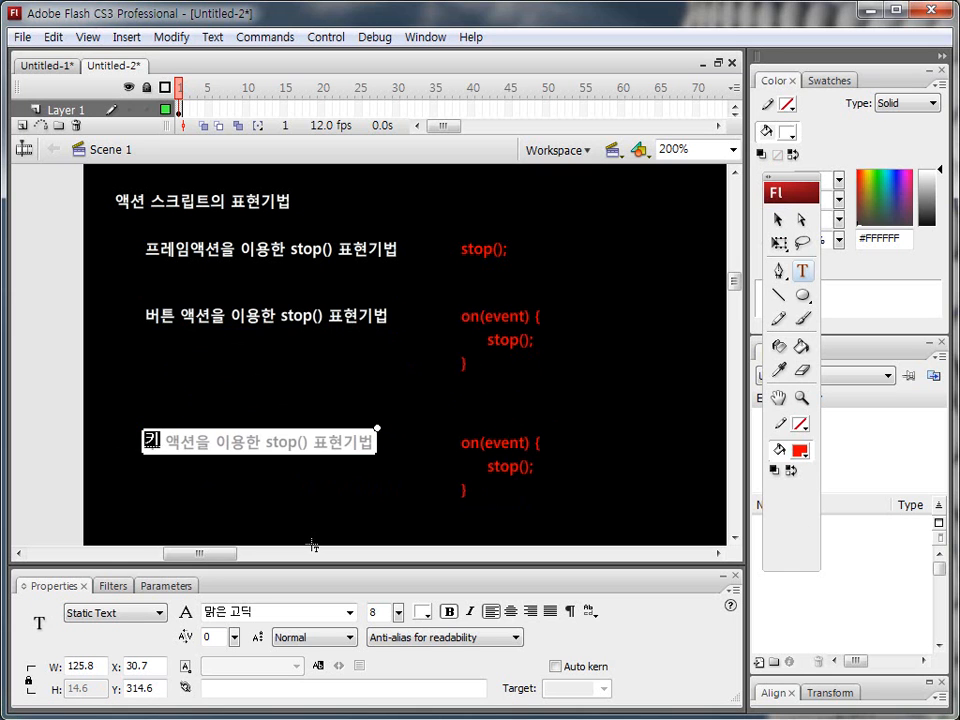
text(비클)
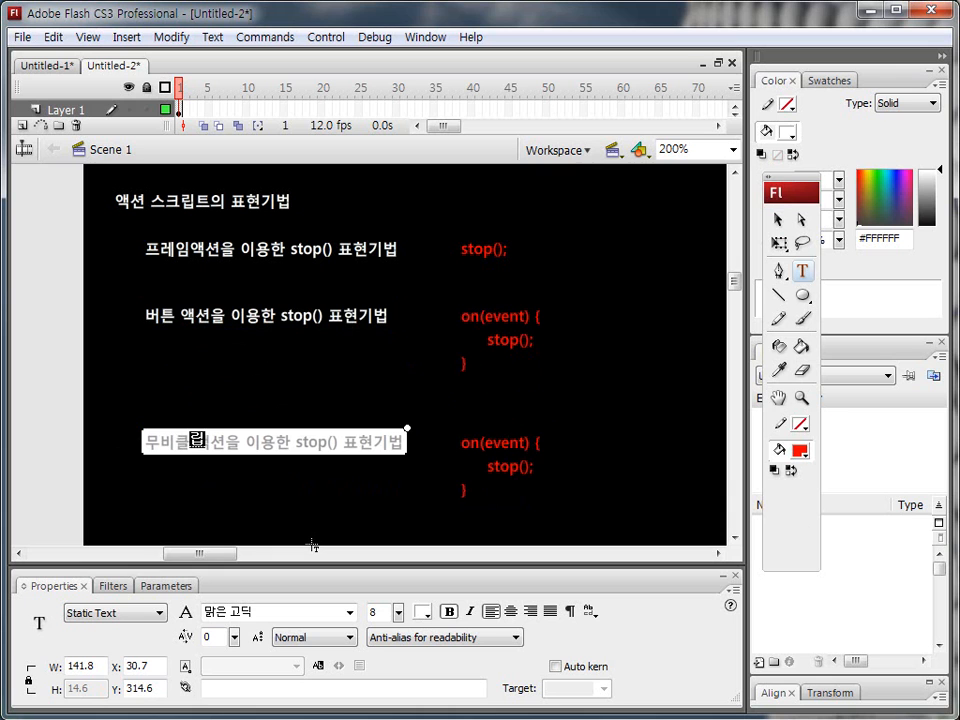
text(립)
key(BackSpace)
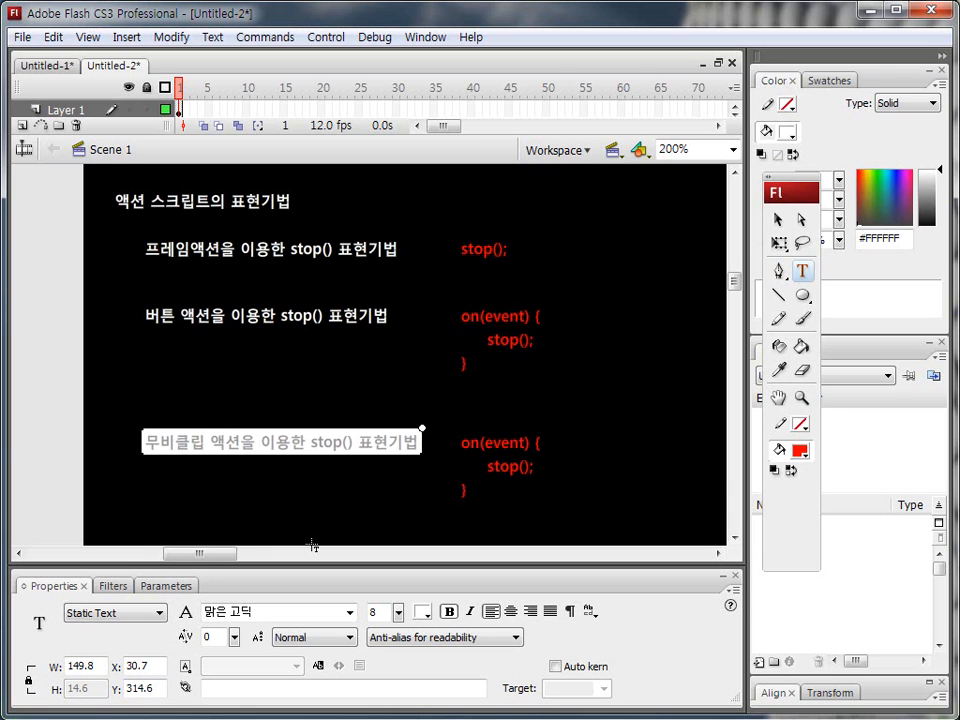
Change "on(event)" to "onClipEvent(event)" in the code block beside the movie-clip label
click(479, 444)
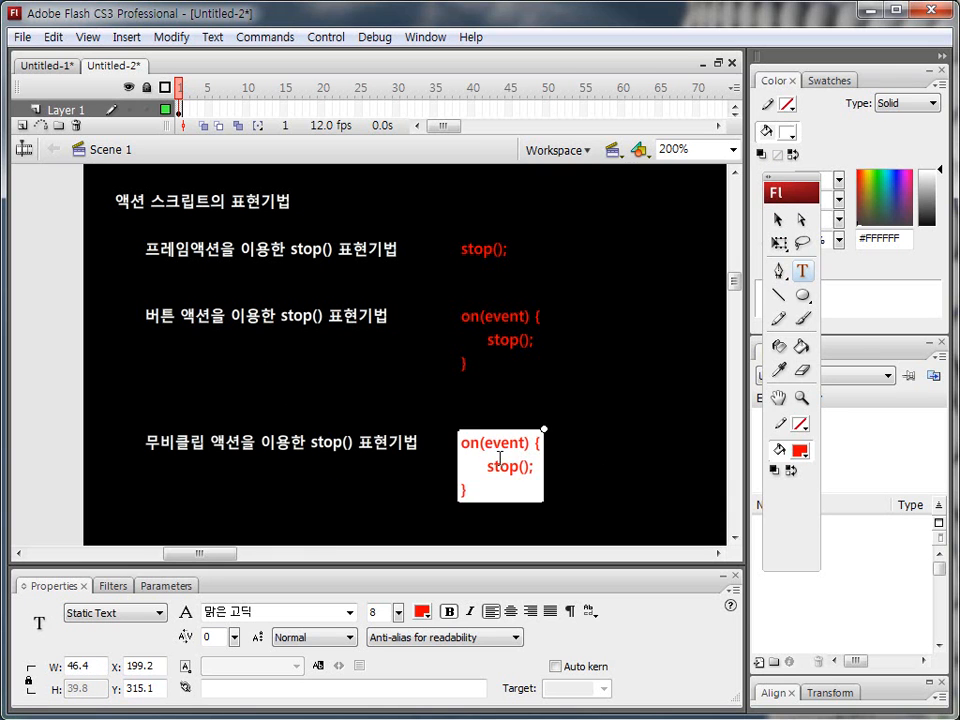
text(치ㅑㅔ)
key(BackSpace)
key(BackSpace)
key(BackSpace)
text(ClipE)
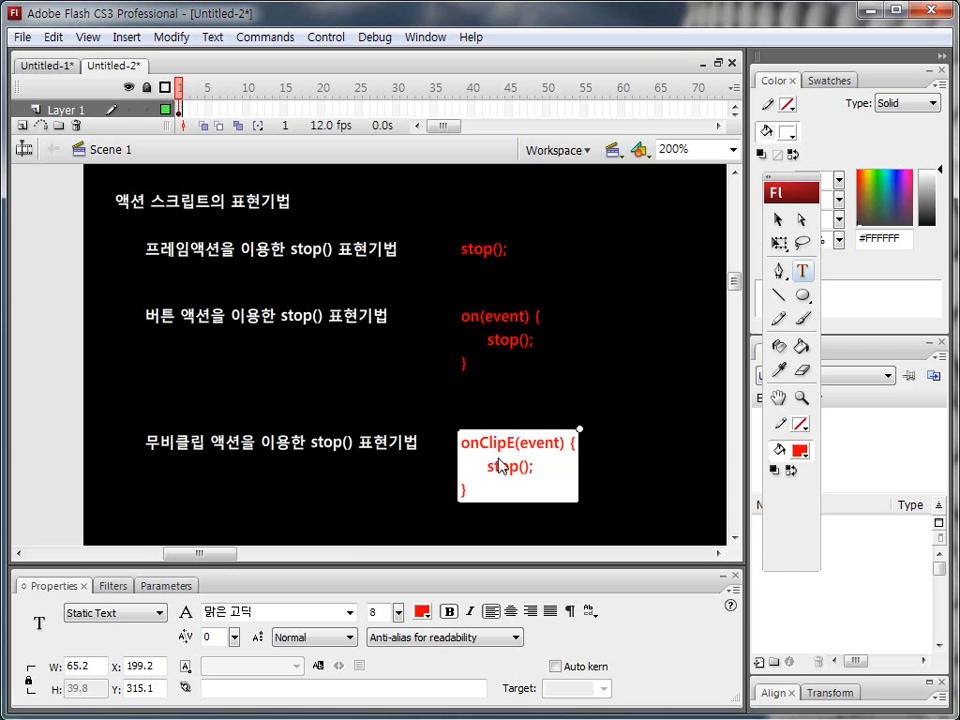
text(vent)
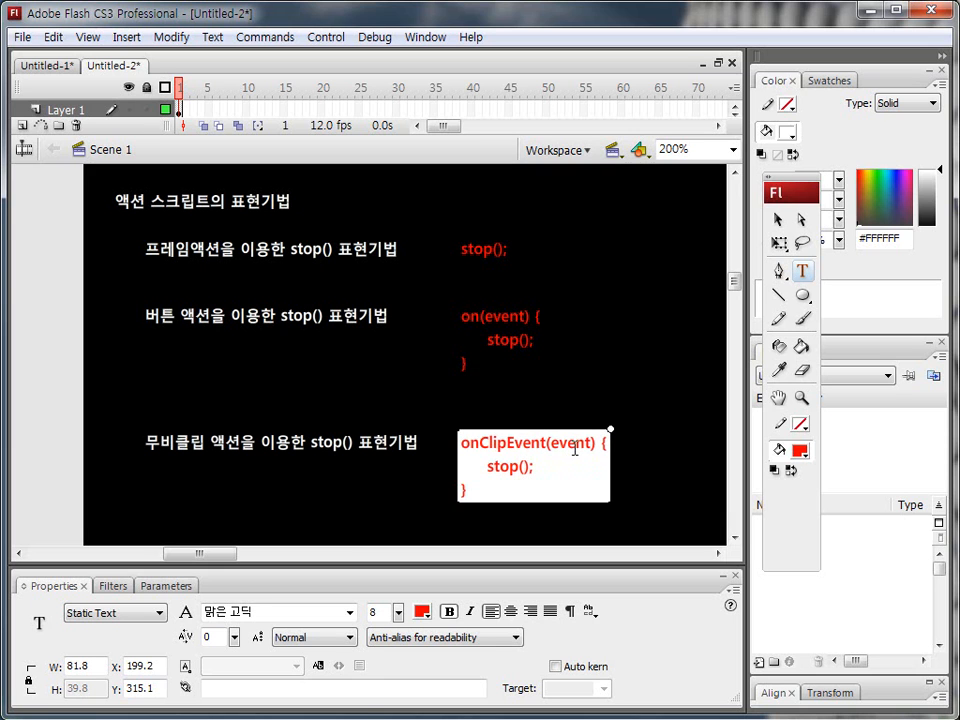
click(778, 219)
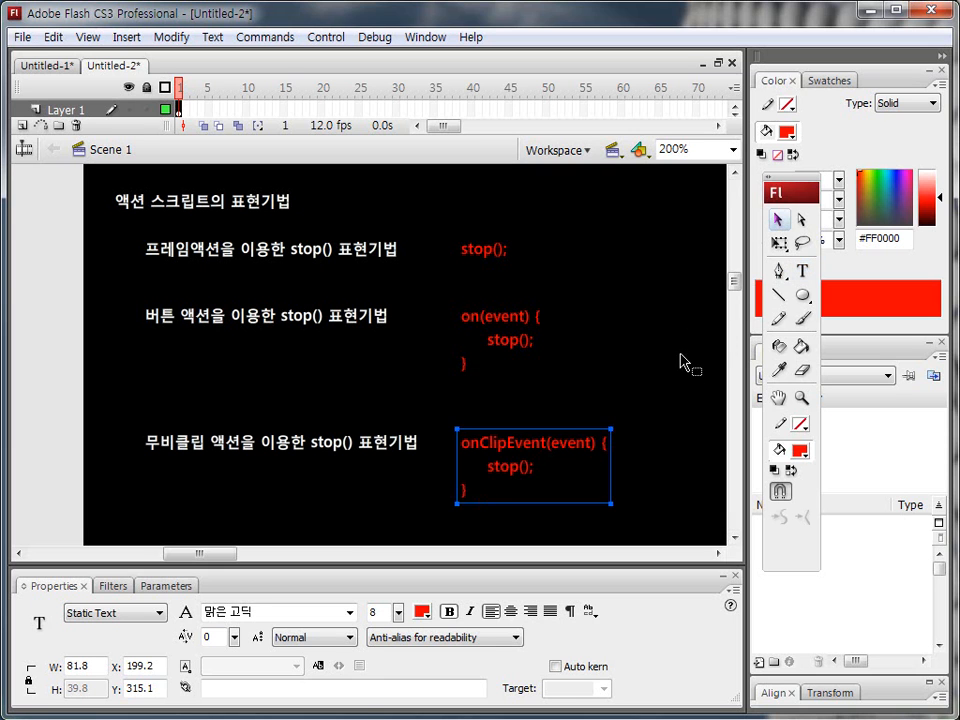
drag(459, 262, 513, 260)
drag(474, 351, 534, 349)
drag(481, 475, 530, 477)
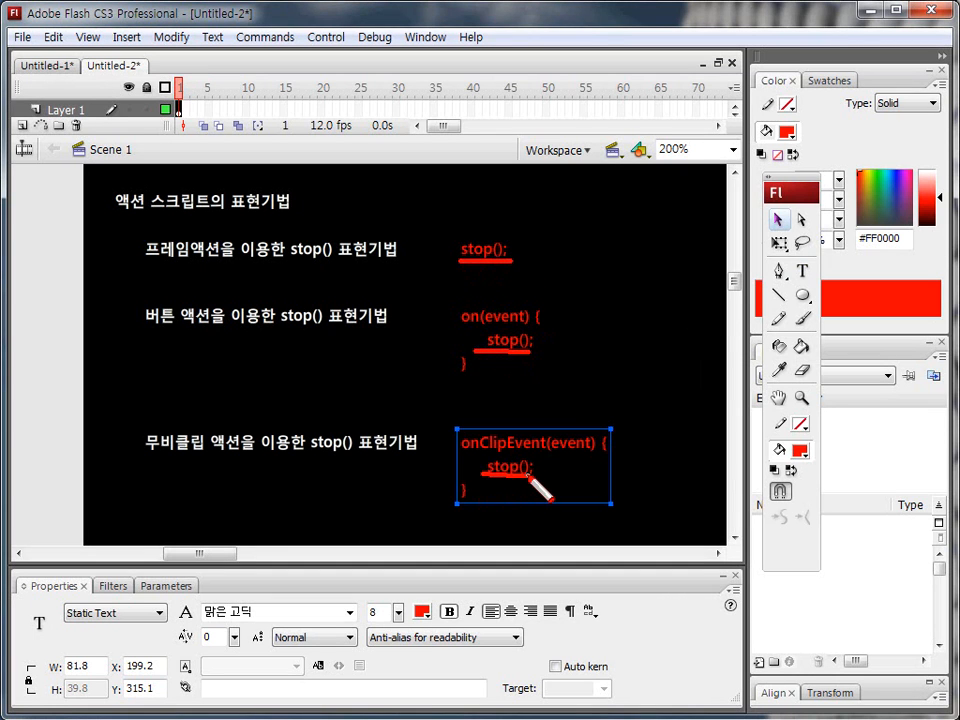
key(Escape)
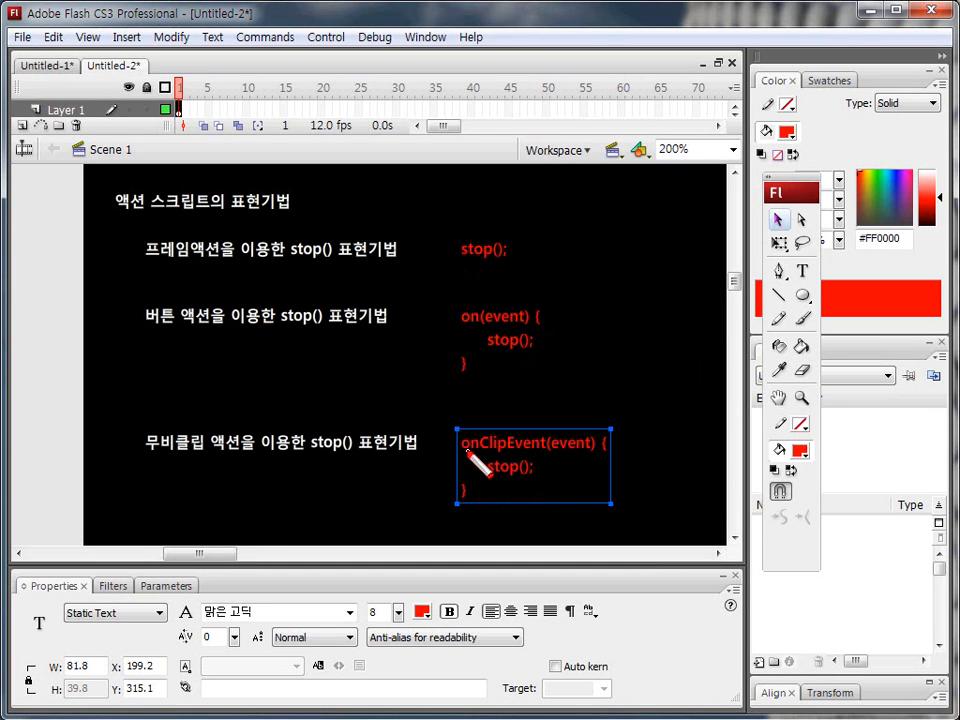
drag(461, 452, 607, 451)
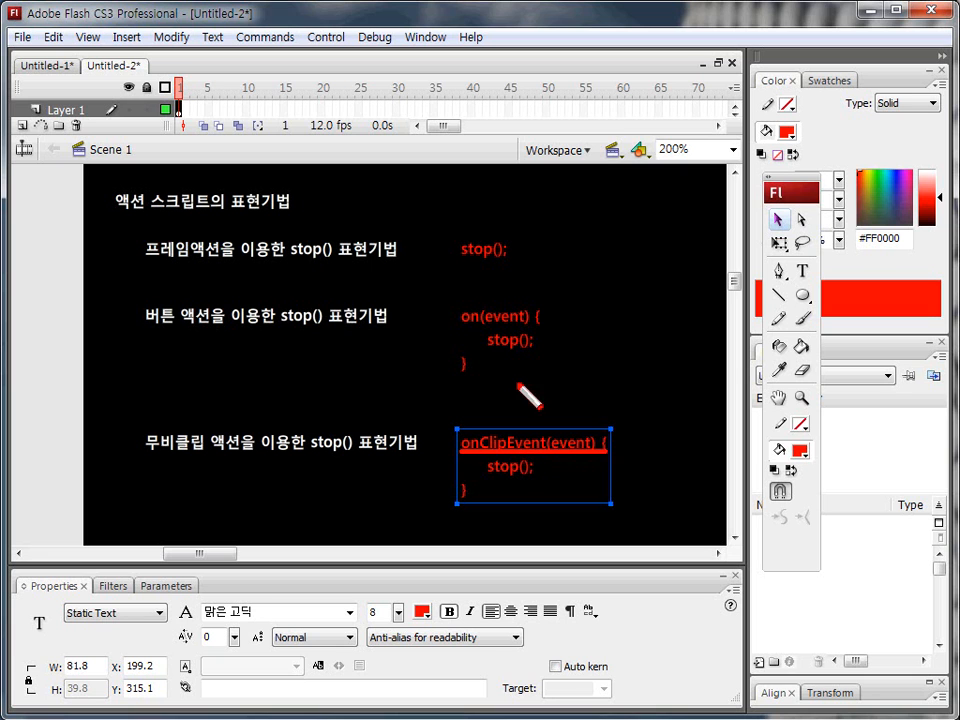
mouse_move(464, 324)
mouse_down()
mouse_move(540, 324)
mouse_move(461, 316)
mouse_up()
key(Escape)
Color the "on(event) {" line and closing brace of the button-action code yellow (#FFFF00), leaving out "stop();"
double_click(526, 333)
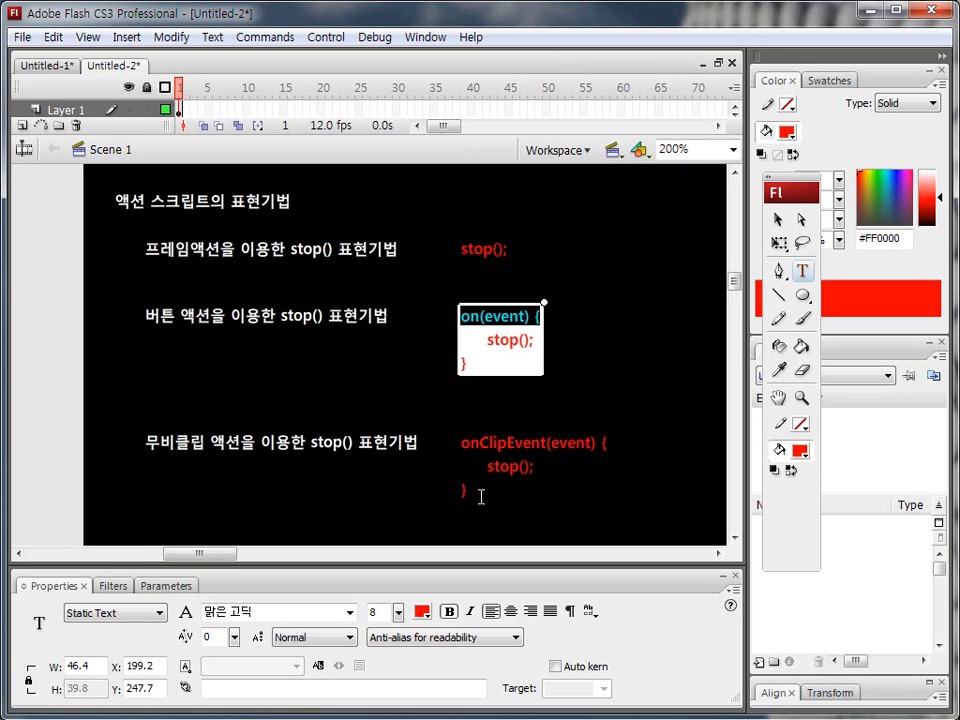
click(421, 612)
click(436, 566)
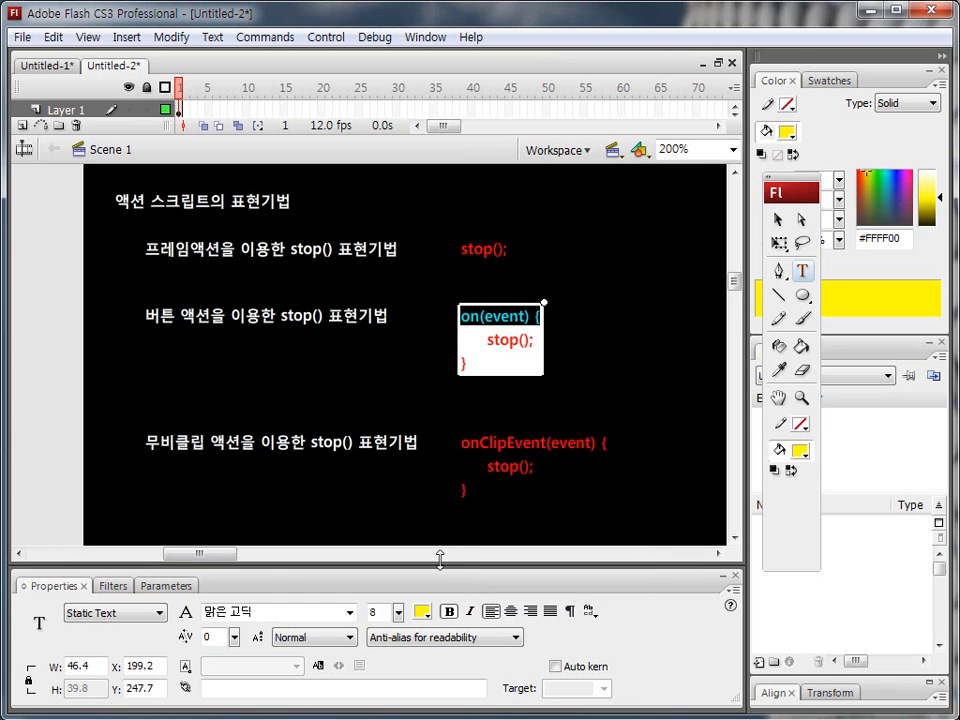
drag(474, 361, 458, 362)
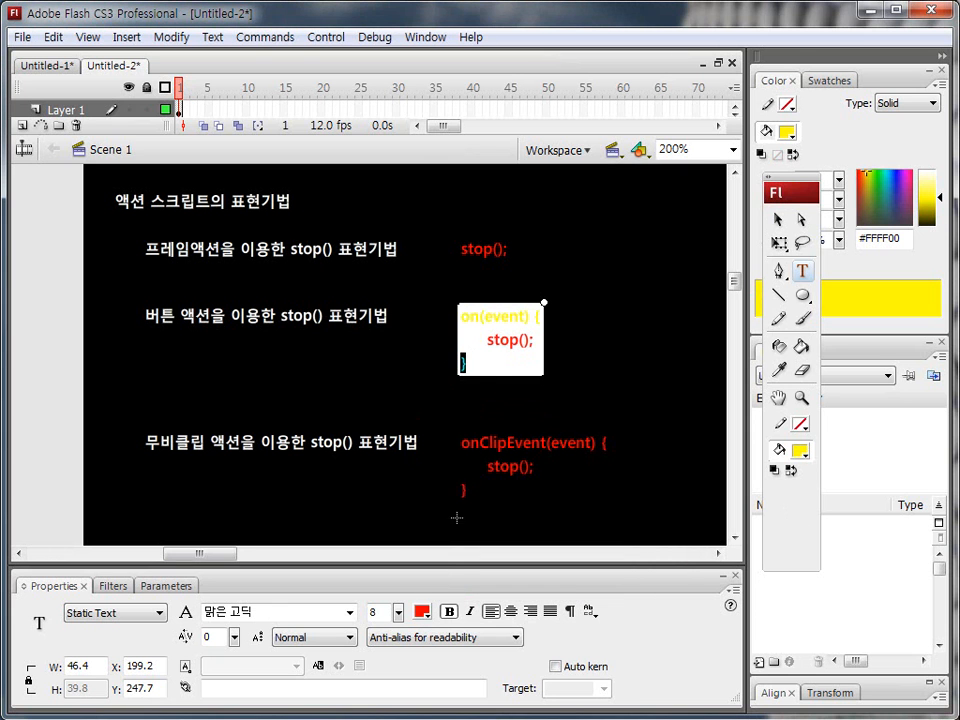
click(421, 612)
Color the "onClipEvent(event) {" line and its closing brace yellow (#FFFF00), leaving out "stop();"
click(465, 452)
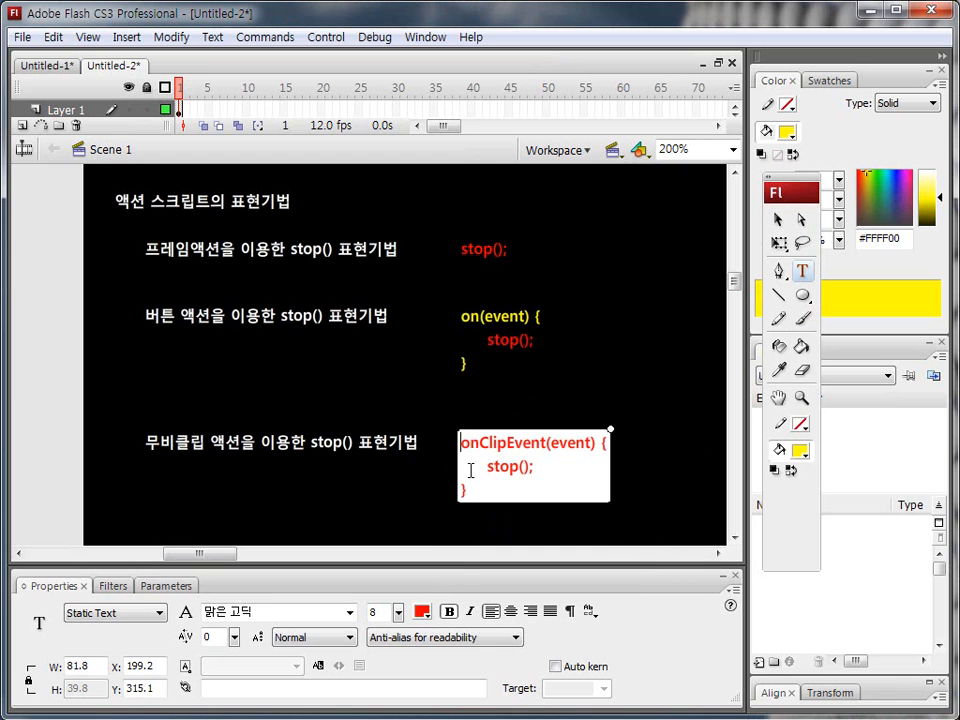
drag(460, 440, 640, 452)
click(422, 613)
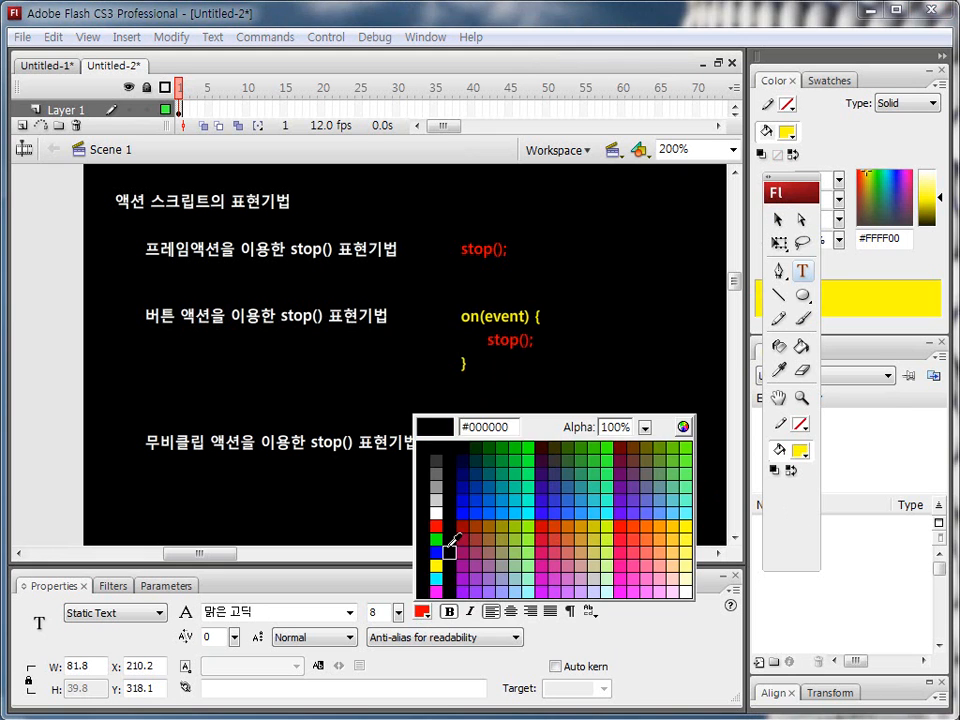
click(436, 566)
drag(491, 498, 481, 495)
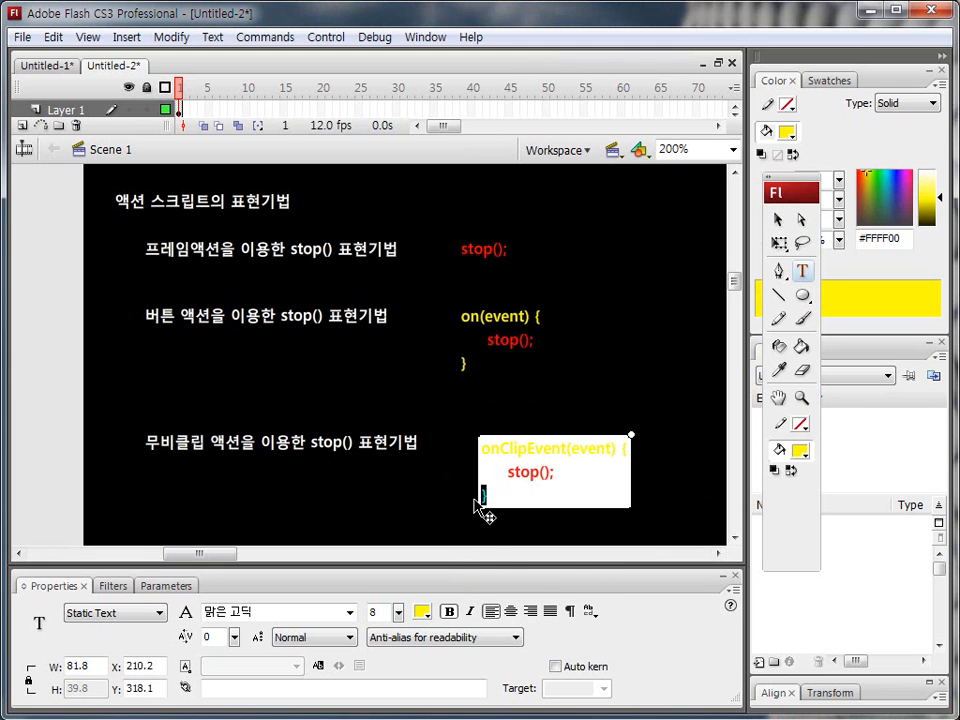
click(422, 613)
click(434, 561)
Move the onClipEvent code block to about X 199, Y 313, aligned beneath the on(event) block
key(Escape)
key(v)
drag(503, 452, 485, 441)
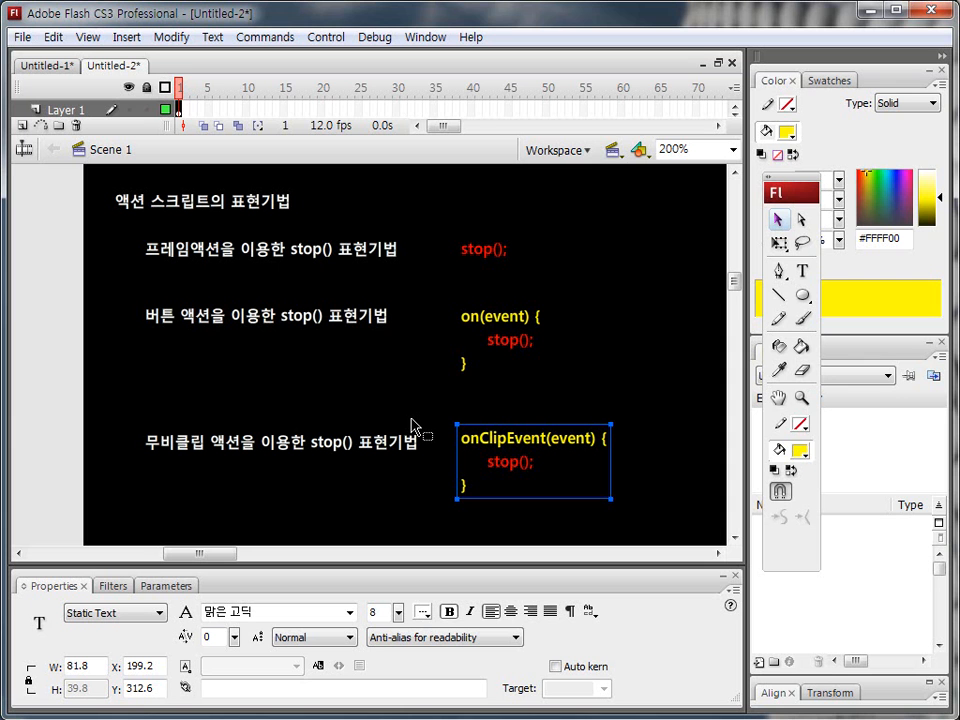
mouse_move(734, 285)
mouse_down()
mouse_move(738, 257)
mouse_move(731, 281)
mouse_up()
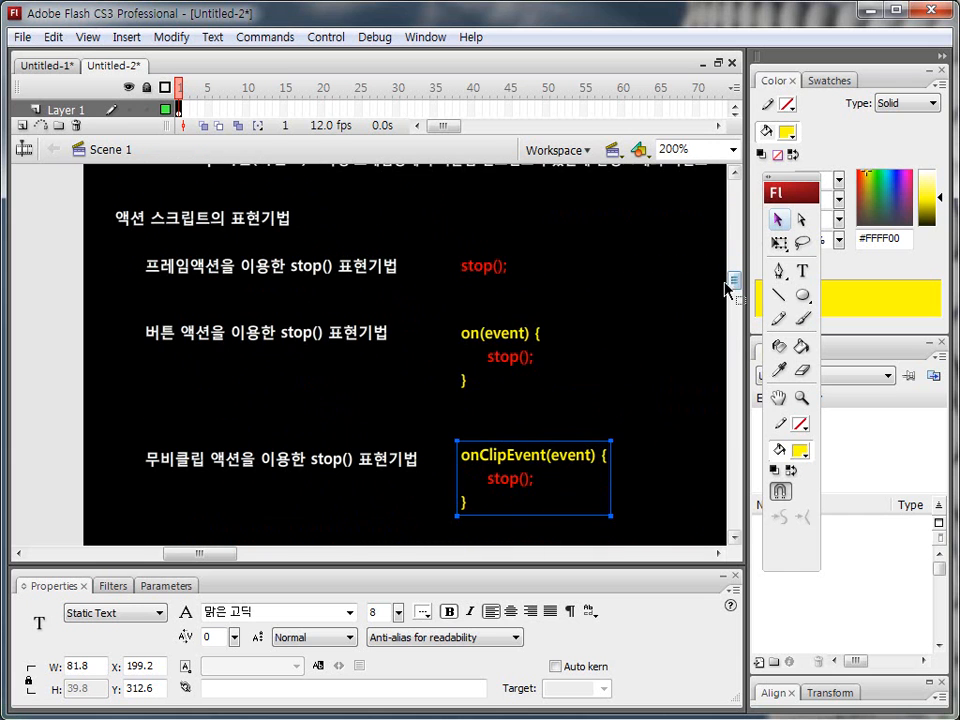